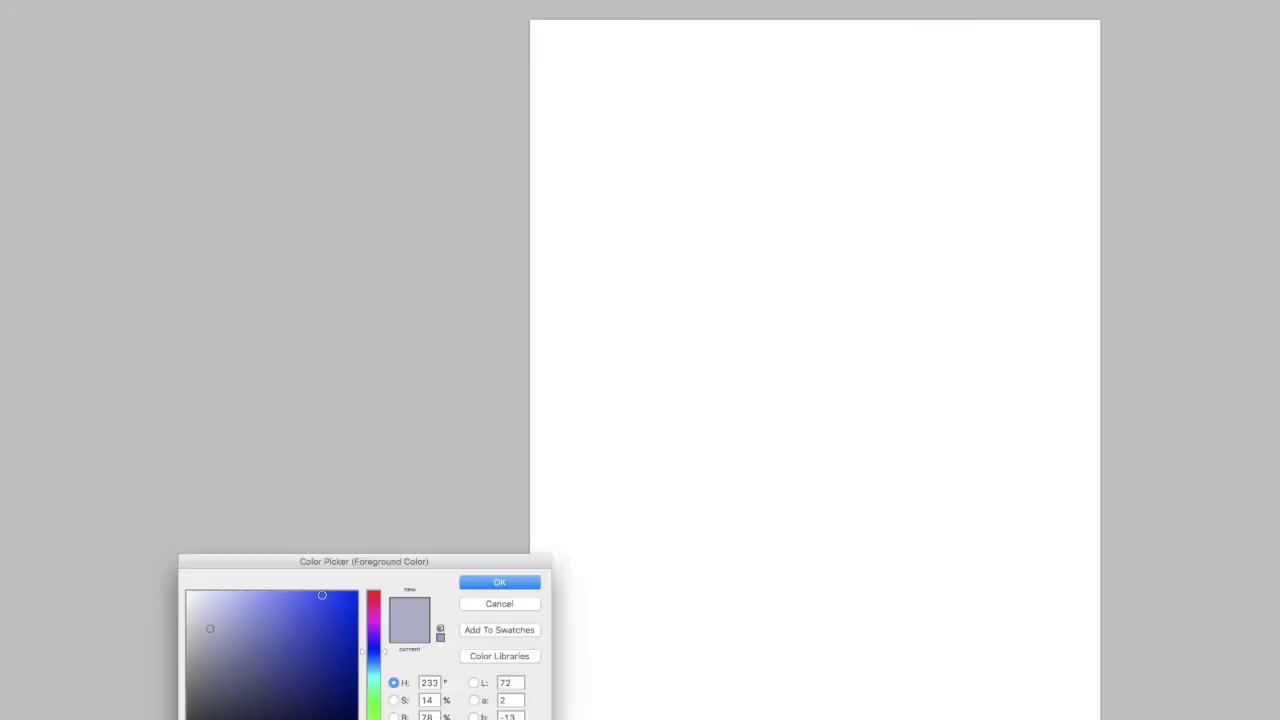
- Paint the canvas navy, then sketch grey horizon, road-edge and wall lines and fill the road grey
{"action": "mouse_move", "coordinate": [229, 10]}
{"action": "left_mouse_down"}
{"action": "mouse_move", "coordinate": [1120, 163]}
{"action": "mouse_move", "coordinate": [625, 477]}
{"action": "mouse_move", "coordinate": [1000, 650]}
{"action": "left_mouse_up"}
{"action": "left_click_drag", "start_coordinate": [660, 37], "coordinate": [1050, 44]}
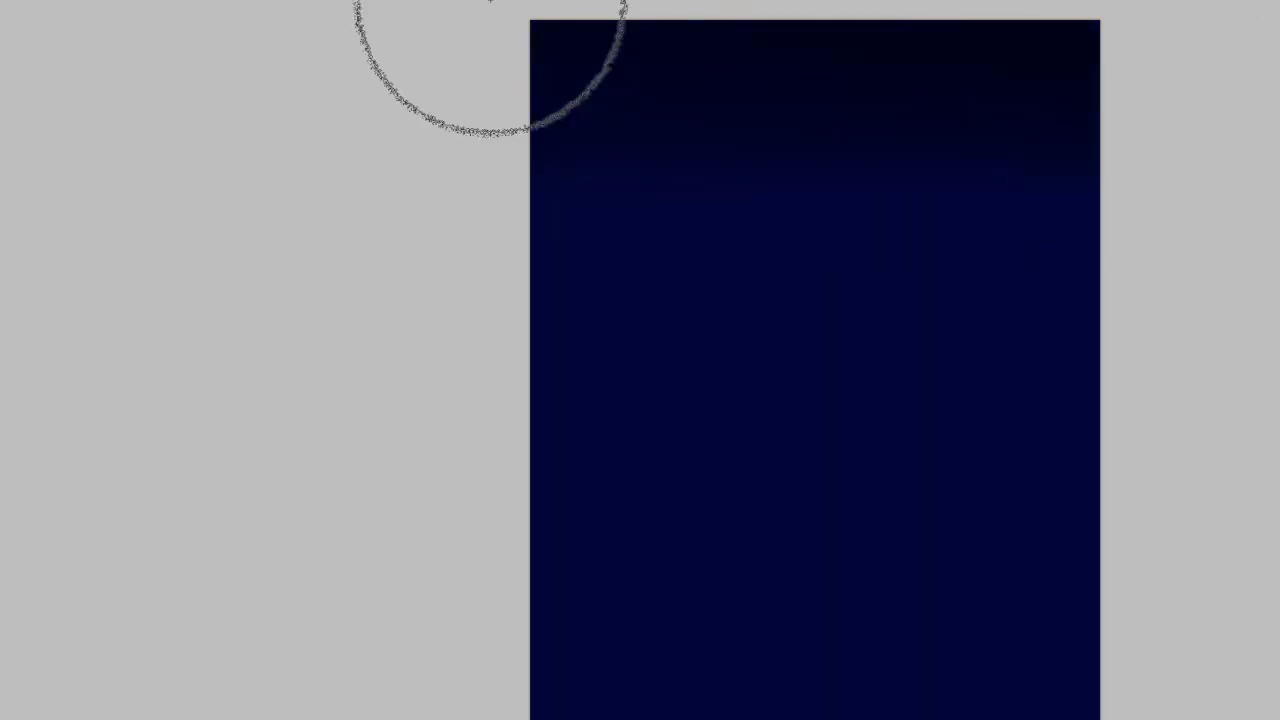
{"action": "key", "text": "F5"}
{"action": "key", "text": "F5"}
{"action": "left_click_drag", "start_coordinate": [800, 362], "coordinate": [1100, 363]}
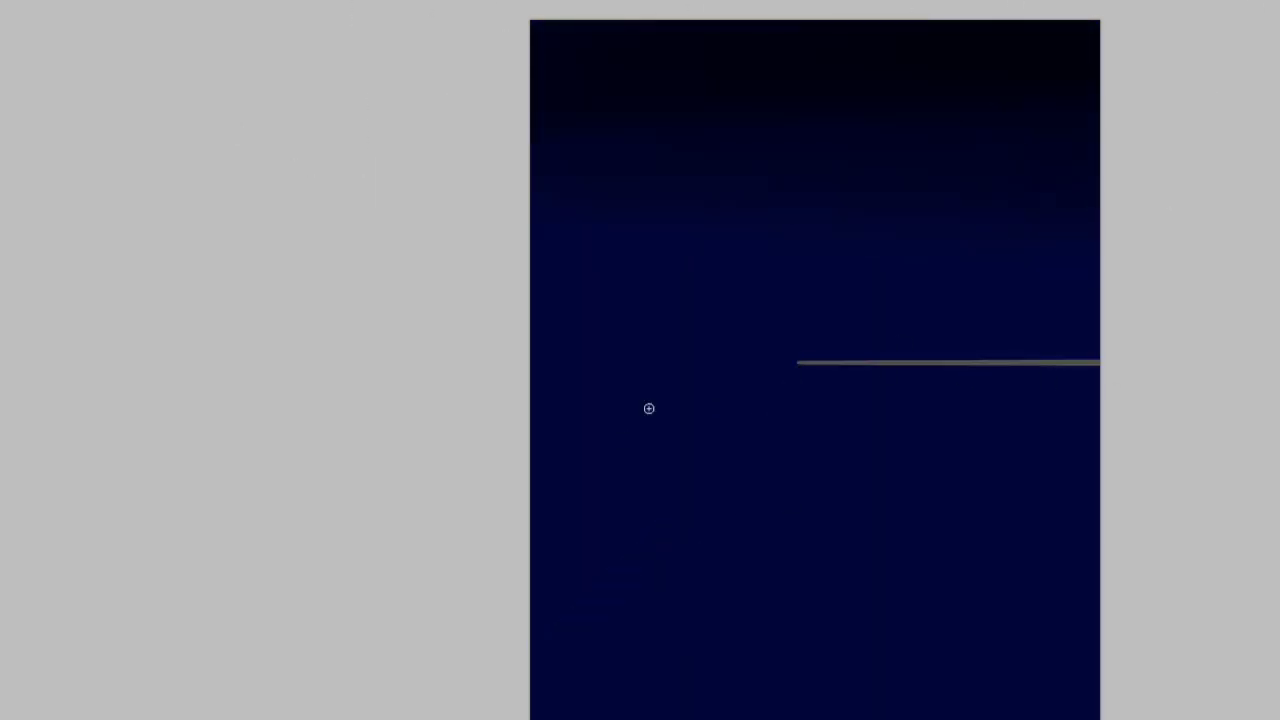
{"action": "left_click", "coordinate": [530, 688], "text": "shift"}
{"action": "left_click_drag", "start_coordinate": [800, 323], "coordinate": [530, 590]}
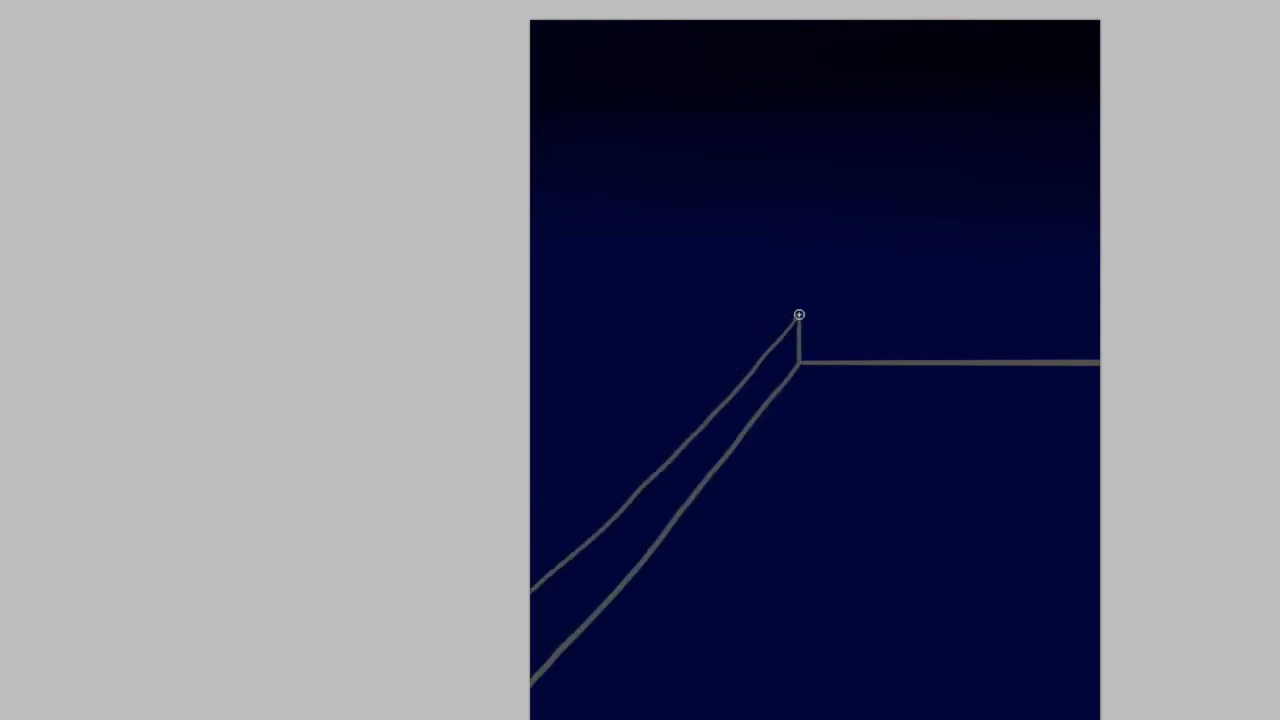
{"action": "mouse_move", "coordinate": [772, 325]}
{"action": "left_mouse_down"}
{"action": "mouse_move", "coordinate": [800, 312]}
{"action": "mouse_move", "coordinate": [585, 488]}
{"action": "left_mouse_up"}
{"action": "left_click_drag", "start_coordinate": [862, 365], "coordinate": [975, 718]}
{"action": "left_click", "coordinate": [814, 515]}
- Fill the roadside area dark and the wall strips dark grey
{"action": "left_click", "coordinate": [1041, 476]}
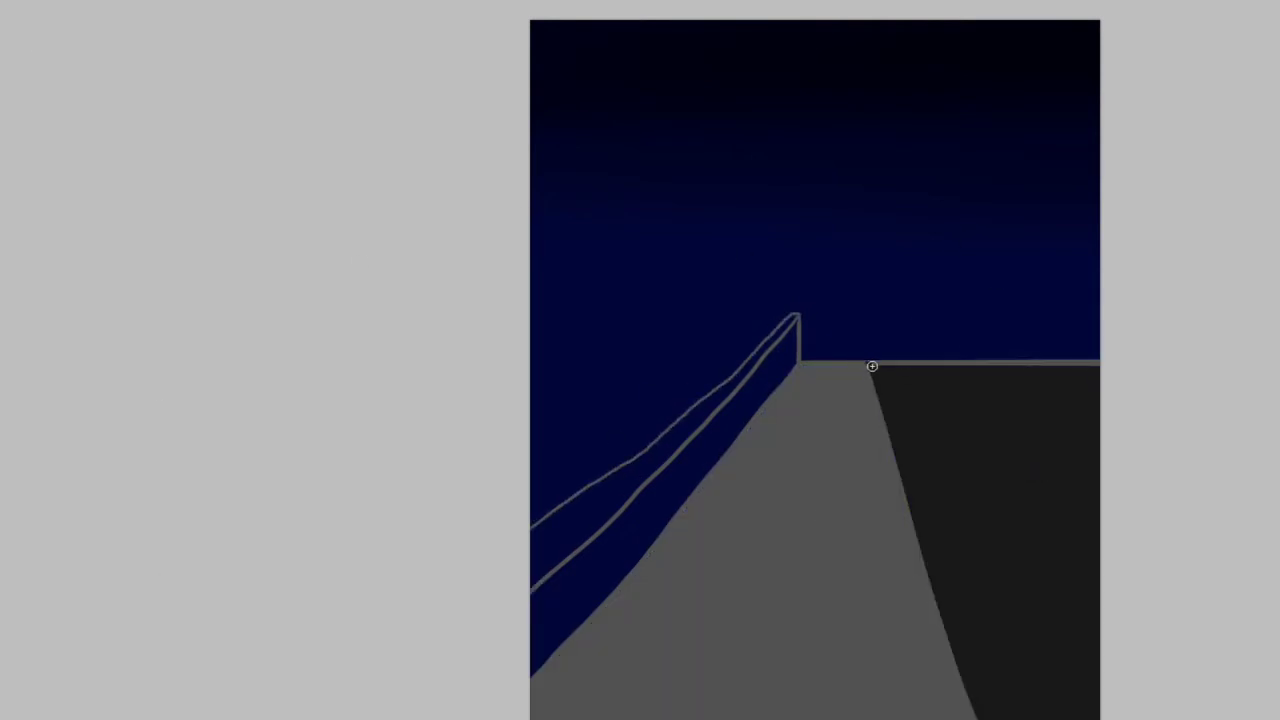
{"action": "key", "text": "b"}
{"action": "left_click", "coordinate": [500, 580]}
{"action": "left_click", "coordinate": [623, 546]}
{"action": "left_click", "coordinate": [606, 514]}
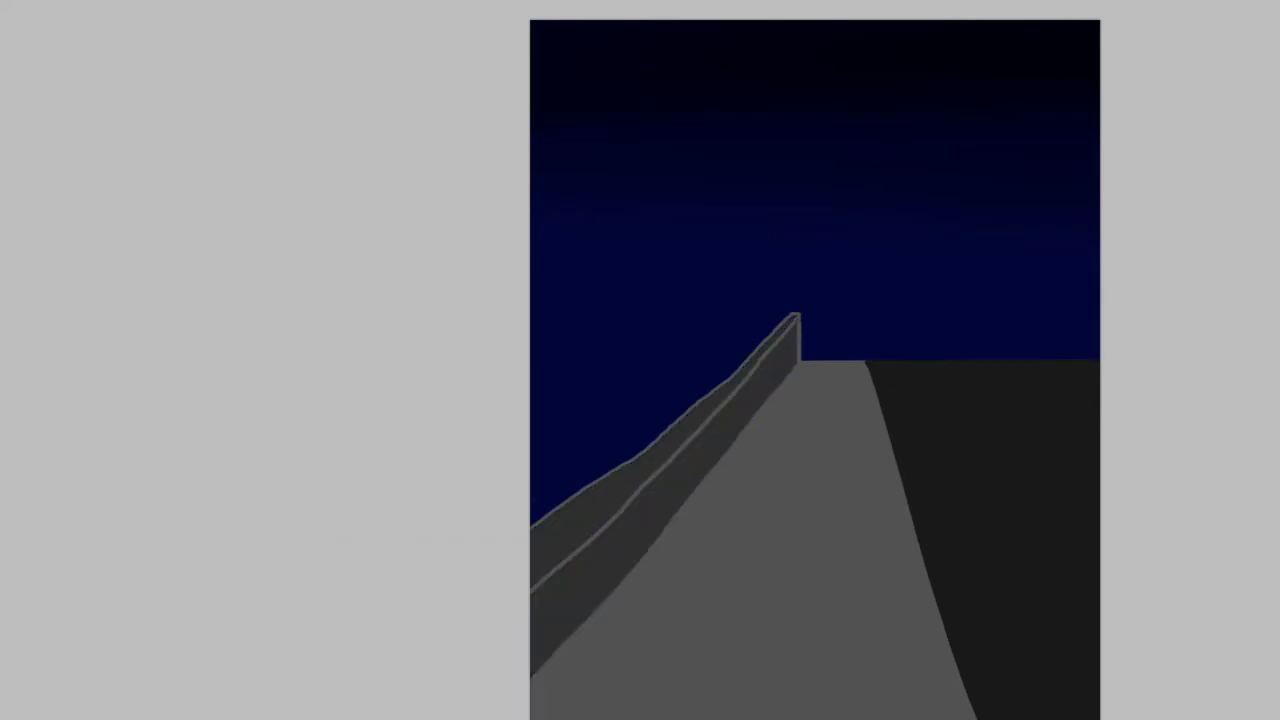
- Merge the railing into one dark wall, fill its top edge, and add a lighter grey highlight
{"action": "left_click", "coordinate": [498, 584]}
{"action": "left_click", "coordinate": [794, 326]}
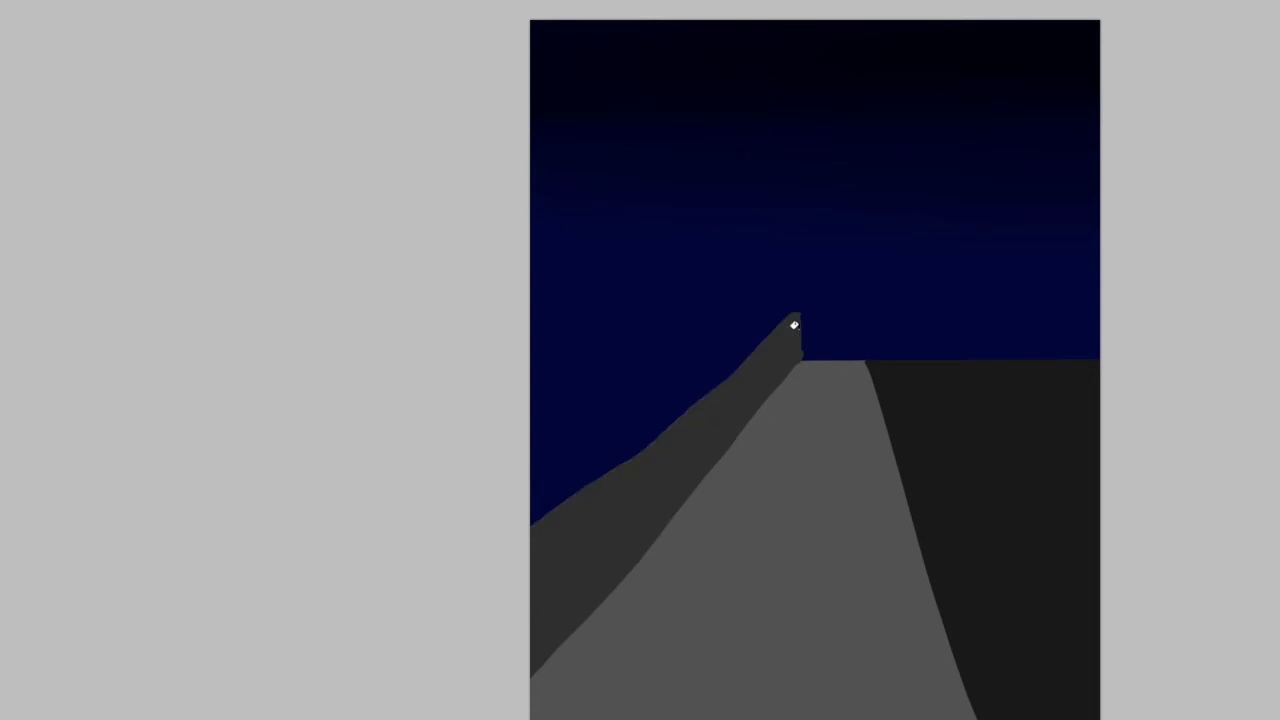
{"action": "left_click", "coordinate": [694, 401]}
{"action": "left_click", "coordinate": [500, 583]}
{"action": "left_click", "coordinate": [792, 342]}
{"action": "left_click_drag", "start_coordinate": [800, 318], "coordinate": [535, 558]}
{"action": "left_click_drag", "start_coordinate": [735, 365], "coordinate": [572, 517]}
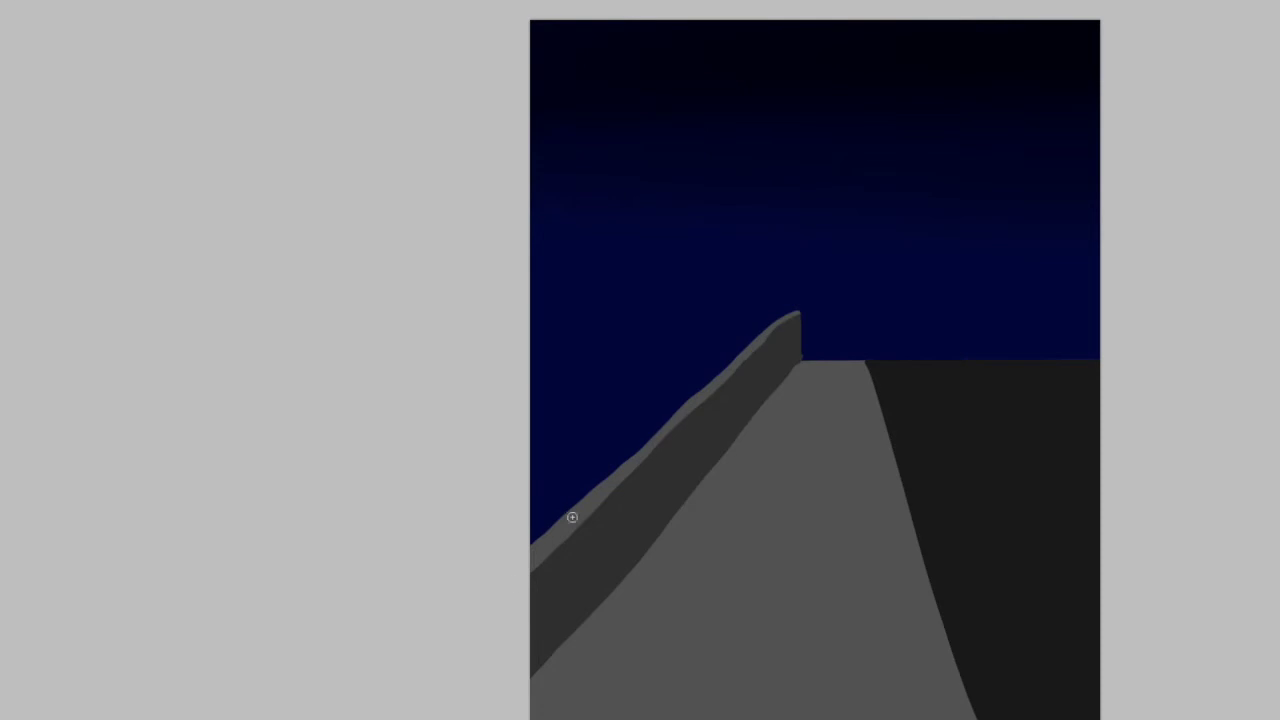
{"action": "key", "text": "Return"}
- Paint three light grey dashed centre markings down the road
{"action": "left_click_drag", "start_coordinate": [858, 486], "coordinate": [850, 488]}
{"action": "left_click_drag", "start_coordinate": [862, 562], "coordinate": [850, 602]}
{"action": "left_click_drag", "start_coordinate": [864, 668], "coordinate": [858, 718]}
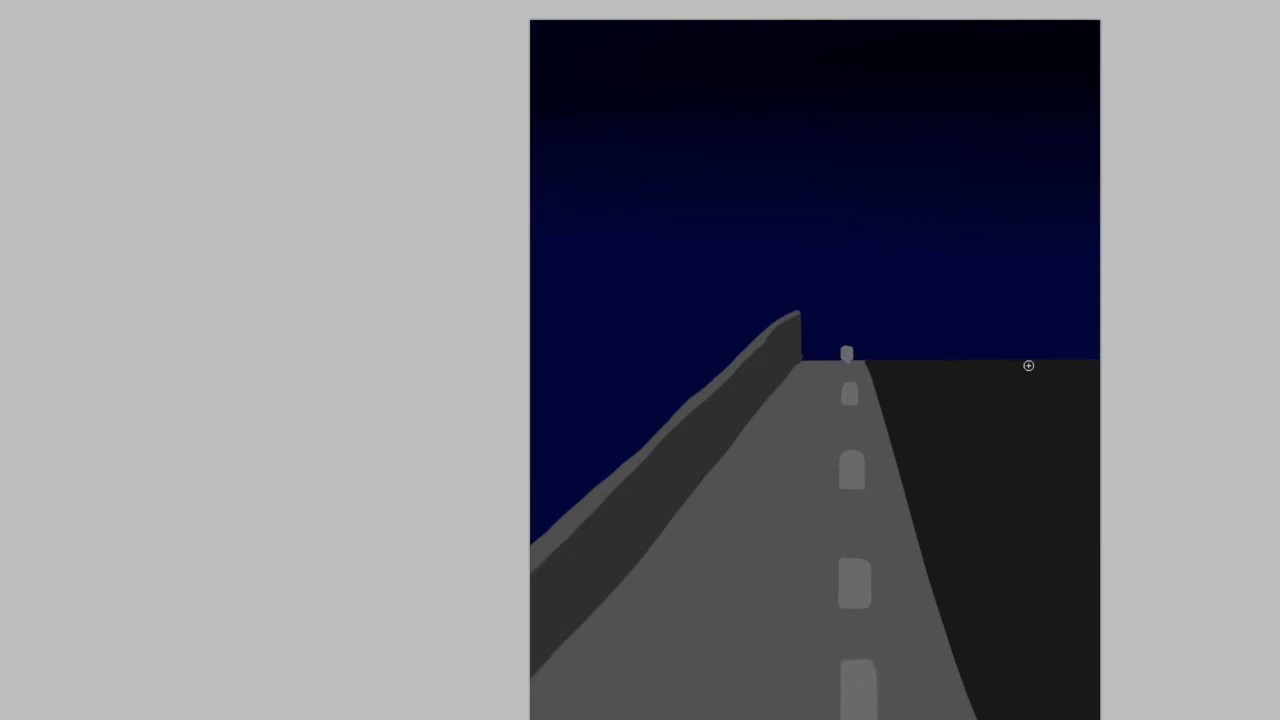
- Paint a tall dark lamp pole, undoing and redrawing strokes until it reaches the lamp head
{"action": "left_click_drag", "start_coordinate": [848, 348], "coordinate": [848, 155]}
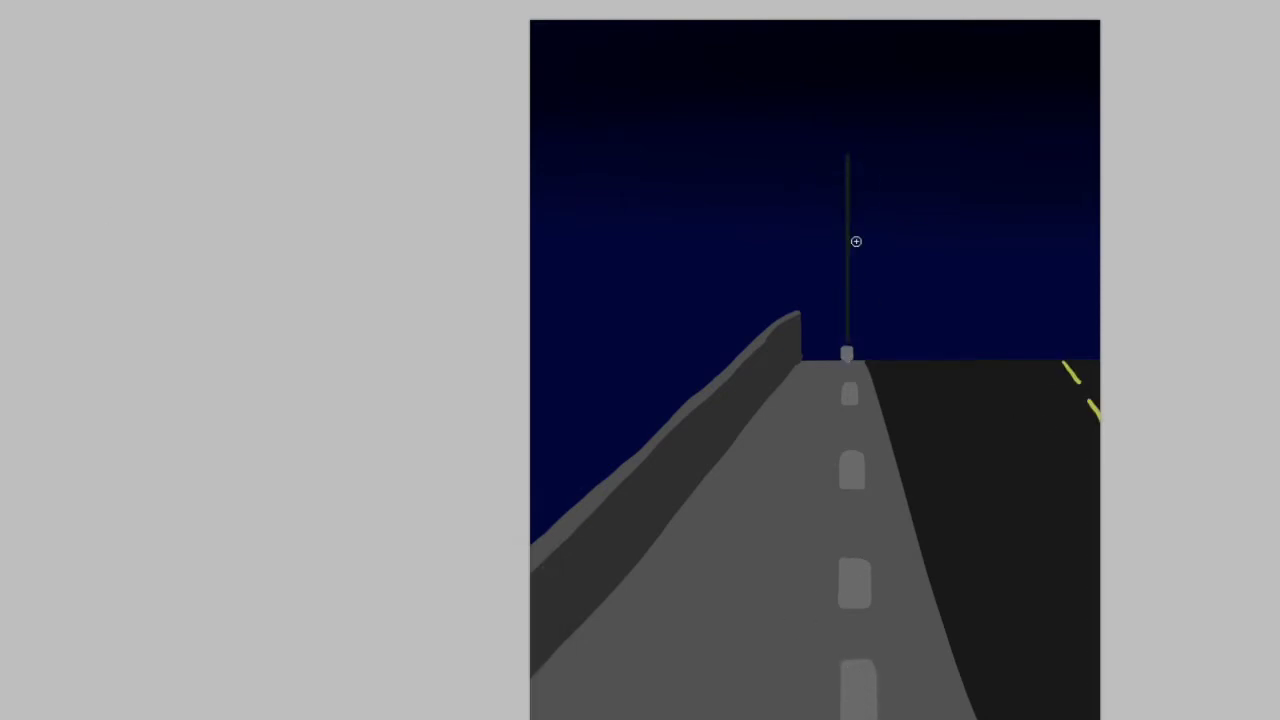
{"action": "left_click_drag", "start_coordinate": [850, 386], "coordinate": [845, 50]}
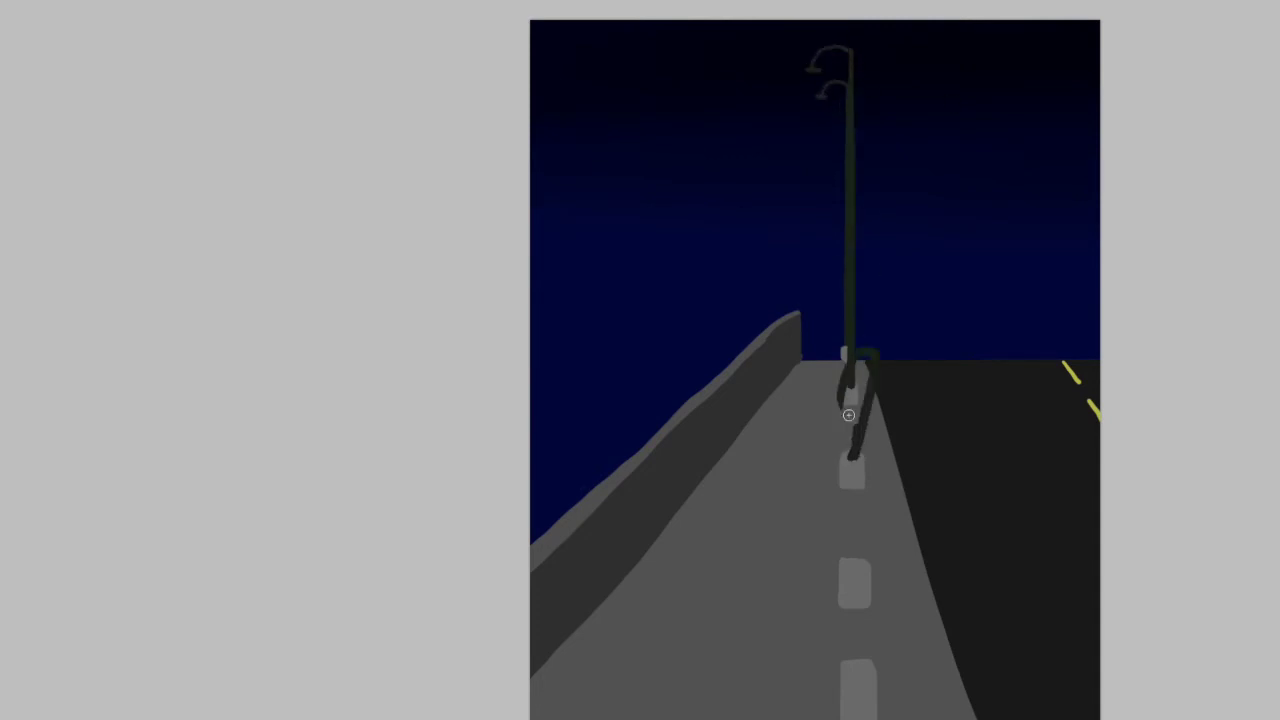
{"action": "left_click_drag", "start_coordinate": [852, 462], "coordinate": [852, 52]}
{"action": "key", "text": "ctrl+z"}
{"action": "left_click_drag", "start_coordinate": [852, 462], "coordinate": [857, 343]}
{"action": "key", "text": "ctrl+z"}
{"action": "left_click_drag", "start_coordinate": [851, 437], "coordinate": [855, 45]}
- Extend the lamp pole down over the road to its base
{"action": "left_click_drag", "start_coordinate": [851, 531], "coordinate": [849, 566]}
{"action": "scroll", "coordinate": [907, 566], "scroll_direction": "up", "scroll_amount": 3}
{"action": "mouse_move", "coordinate": [852, 410]}
{"action": "left_mouse_down"}
{"action": "mouse_move", "coordinate": [852, 588]}
{"action": "mouse_move", "coordinate": [855, 305]}
{"action": "left_mouse_up"}
{"action": "scroll", "coordinate": [907, 566], "scroll_direction": "down", "scroll_amount": 5}
{"action": "scroll", "coordinate": [855, 305], "scroll_direction": "up", "scroll_amount": 10}
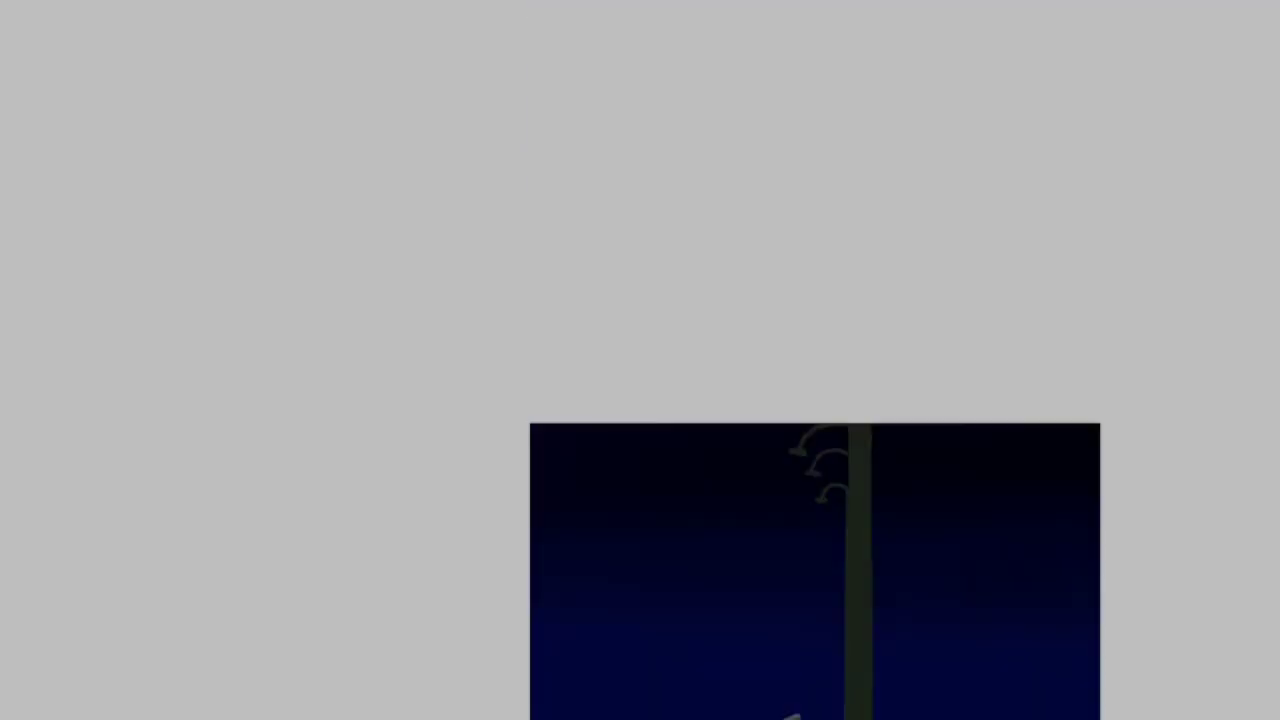
{"action": "scroll", "coordinate": [429, 223], "scroll_direction": "down", "scroll_amount": 12}
{"action": "right_click", "coordinate": [186, 160]}
{"action": "left_click_drag", "start_coordinate": [860, 570], "coordinate": [862, 250]}
{"action": "scroll", "coordinate": [883, 285], "scroll_direction": "up", "scroll_amount": 7}
{"action": "scroll", "coordinate": [877, 303], "scroll_direction": "down", "scroll_amount": 5}
- Paint a dark green patch on the wall, redoing the first stroke
{"action": "left_click", "coordinate": [503, 583]}
{"action": "mouse_move", "coordinate": [695, 388]}
{"action": "left_mouse_down"}
{"action": "mouse_move", "coordinate": [535, 352]}
{"action": "mouse_move", "coordinate": [600, 388]}
{"action": "left_mouse_up"}
{"action": "key", "text": "ctrl+z"}
{"action": "mouse_move", "coordinate": [518, 406]}
{"action": "left_mouse_down"}
{"action": "mouse_move", "coordinate": [580, 434]}
{"action": "mouse_move", "coordinate": [543, 354]}
{"action": "left_mouse_up"}
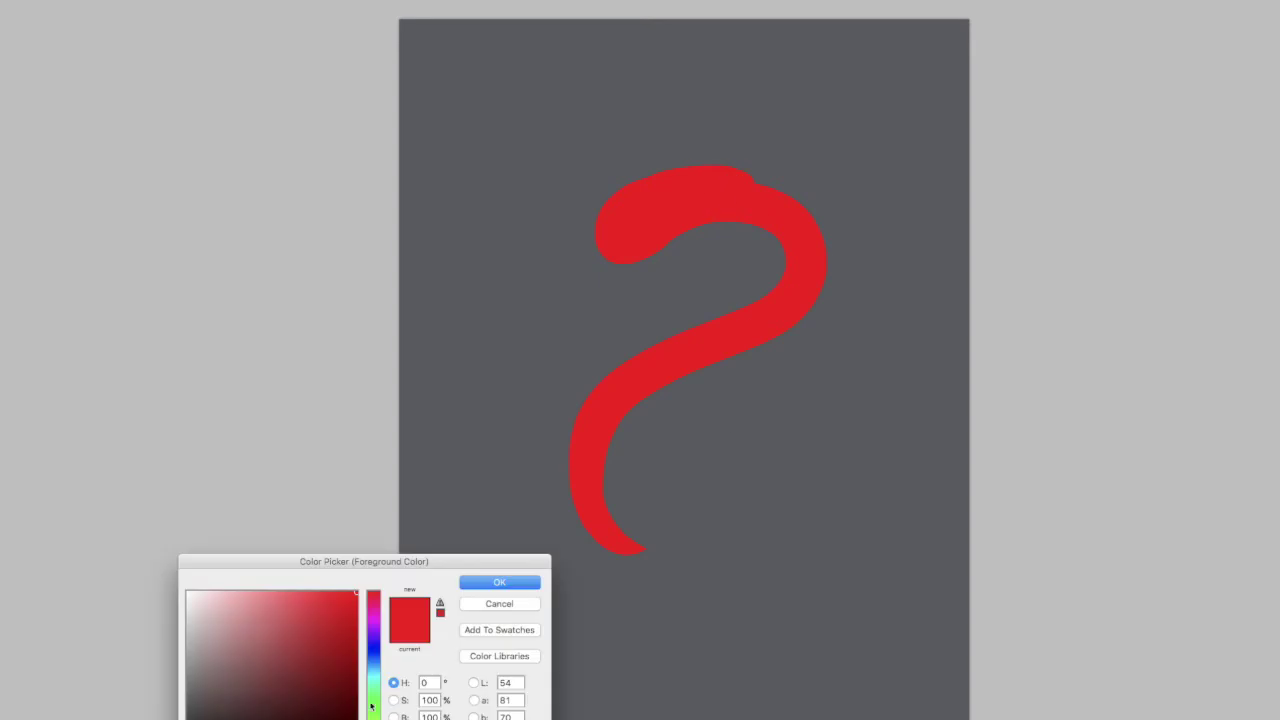
- Dab the eye bright yellow and sketch the beak, jaw lines and two horn spirals
{"action": "left_click_drag", "start_coordinate": [623, 212], "coordinate": [608, 236]}
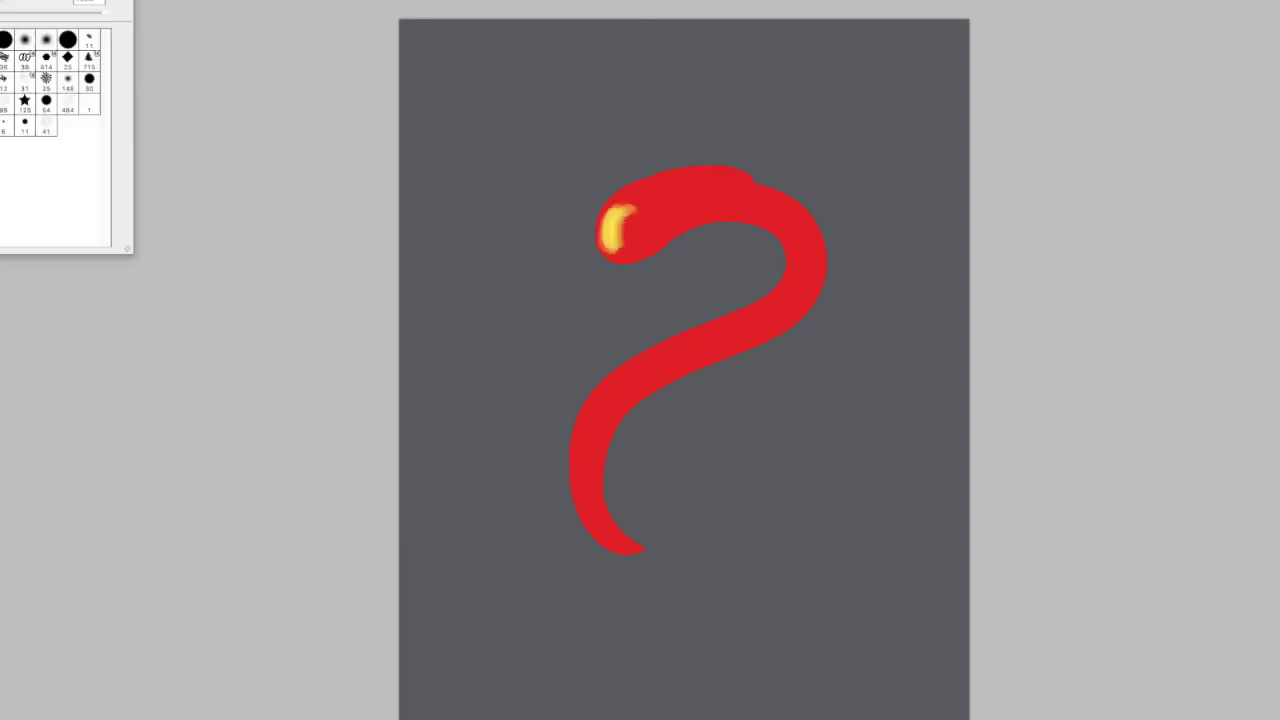
{"action": "mouse_move", "coordinate": [637, 172]}
{"action": "left_mouse_down"}
{"action": "mouse_move", "coordinate": [566, 283]}
{"action": "mouse_move", "coordinate": [640, 200]}
{"action": "mouse_move", "coordinate": [655, 161]}
{"action": "mouse_move", "coordinate": [698, 160]}
{"action": "left_mouse_up"}
{"action": "left_click_drag", "start_coordinate": [662, 214], "coordinate": [704, 228]}
{"action": "mouse_move", "coordinate": [613, 268]}
{"action": "left_mouse_down"}
{"action": "mouse_move", "coordinate": [586, 289]}
{"action": "mouse_move", "coordinate": [680, 245]}
{"action": "left_mouse_up"}
{"action": "mouse_move", "coordinate": [556, 232]}
{"action": "left_mouse_down"}
{"action": "mouse_move", "coordinate": [563, 291]}
{"action": "mouse_move", "coordinate": [650, 285]}
{"action": "left_mouse_up"}
{"action": "left_click_drag", "start_coordinate": [640, 178], "coordinate": [750, 145]}
{"action": "mouse_move", "coordinate": [750, 168]}
{"action": "left_mouse_down"}
{"action": "mouse_move", "coordinate": [822, 175]}
{"action": "mouse_move", "coordinate": [858, 268]}
{"action": "left_mouse_up"}
- Sketch the back spikes, ear, tail curve, tail fin and a body shading line
{"action": "mouse_move", "coordinate": [725, 215]}
{"action": "left_mouse_down"}
{"action": "mouse_move", "coordinate": [740, 280]}
{"action": "mouse_move", "coordinate": [830, 305]}
{"action": "mouse_move", "coordinate": [700, 360]}
{"action": "left_mouse_up"}
{"action": "left_click_drag", "start_coordinate": [800, 495], "coordinate": [610, 555]}
{"action": "mouse_move", "coordinate": [590, 428]}
{"action": "left_mouse_down"}
{"action": "mouse_move", "coordinate": [565, 465]}
{"action": "mouse_move", "coordinate": [585, 525]}
{"action": "mouse_move", "coordinate": [560, 520]}
{"action": "left_mouse_up"}
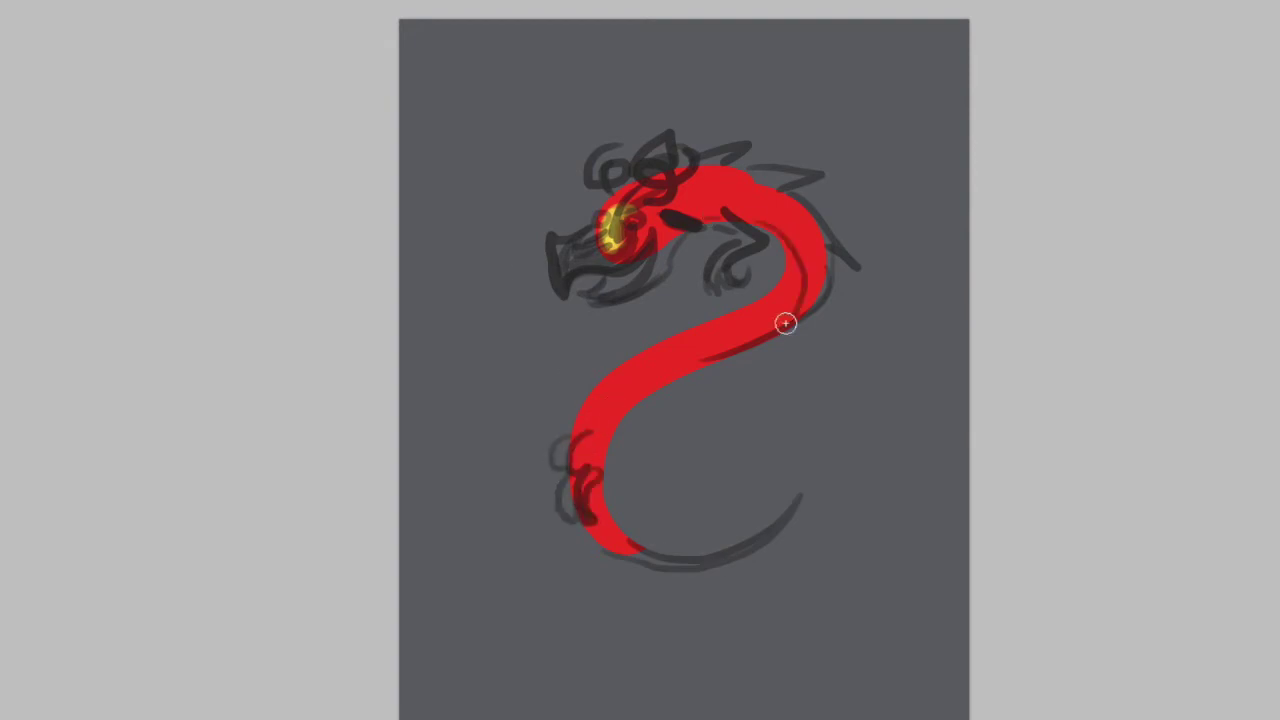
{"action": "left_click_drag", "start_coordinate": [722, 212], "coordinate": [600, 440]}
- Add ridge strokes along the red neck and draw a hexagon scale on it
{"action": "scroll", "coordinate": [652, 214], "scroll_direction": "up", "scroll_amount": 5}
{"action": "left_click_drag", "start_coordinate": [905, 243], "coordinate": [930, 268]}
{"action": "left_click_drag", "start_coordinate": [978, 280], "coordinate": [1004, 310]}
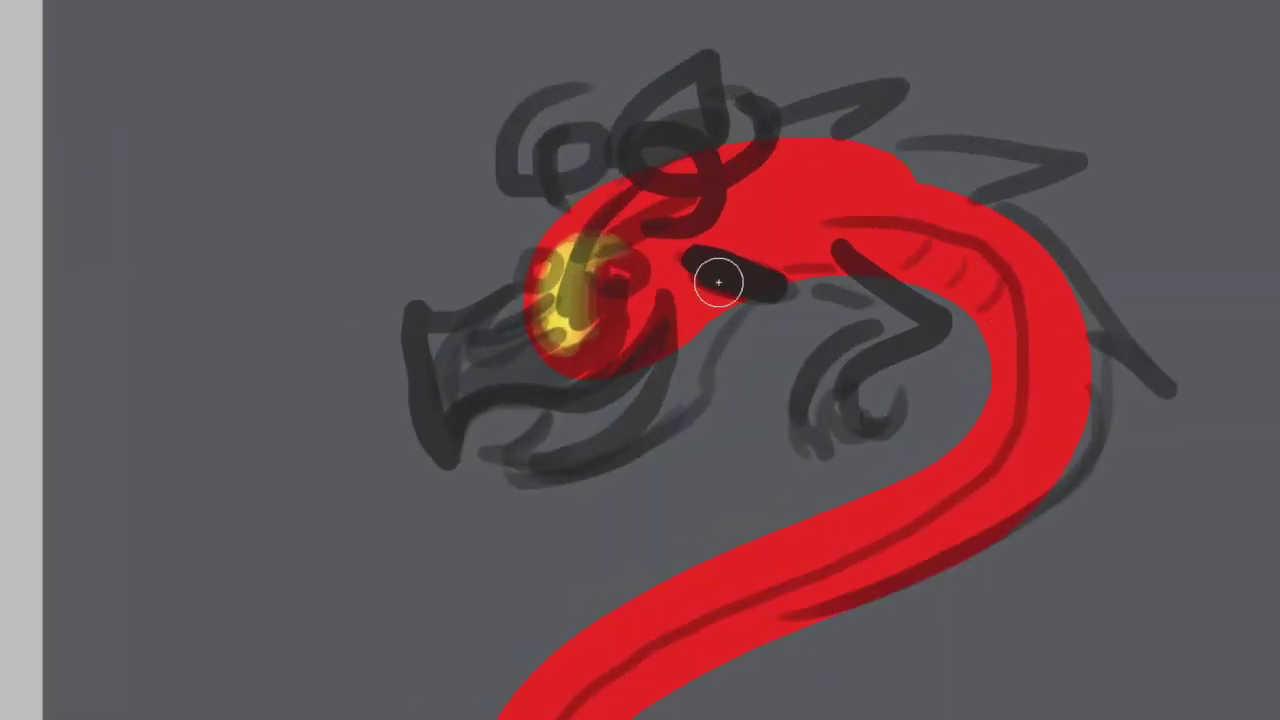
{"action": "left_click_drag", "start_coordinate": [806, 109], "coordinate": [550, 113]}
{"action": "mouse_move", "coordinate": [446, 248]}
{"action": "left_mouse_down"}
{"action": "mouse_move", "coordinate": [600, 186]}
{"action": "mouse_move", "coordinate": [700, 215]}
{"action": "left_mouse_up"}
- Paint yellow-green stripes on both horn spirals
{"action": "left_click_drag", "start_coordinate": [361, 269], "coordinate": [285, 272]}
{"action": "mouse_move", "coordinate": [302, 198]}
{"action": "left_mouse_down"}
{"action": "mouse_move", "coordinate": [306, 134]}
{"action": "mouse_move", "coordinate": [280, 186]}
{"action": "mouse_move", "coordinate": [290, 90]}
{"action": "left_mouse_up"}
{"action": "mouse_move", "coordinate": [415, 223]}
{"action": "left_mouse_down"}
{"action": "mouse_move", "coordinate": [457, 184]}
{"action": "mouse_move", "coordinate": [379, 139]}
{"action": "left_mouse_up"}
{"action": "left_click_drag", "start_coordinate": [411, 180], "coordinate": [507, 133]}
- Switch brush preset, sample a colour and paint a brown fin above the head
{"action": "right_click", "coordinate": [263, 172]}
{"action": "left_click", "coordinate": [263, 172]}
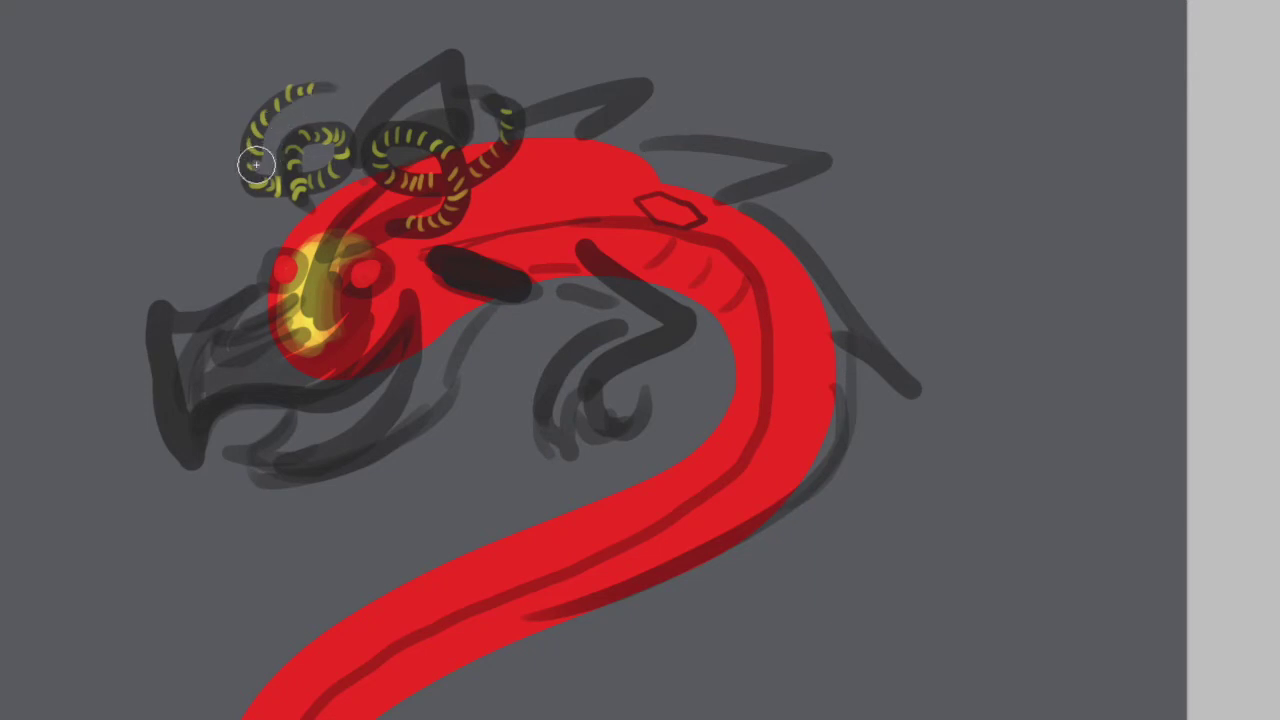
{"action": "left_click", "coordinate": [320, 314], "text": "ctrl"}
{"action": "left_click", "coordinate": [400, 156]}
{"action": "mouse_move", "coordinate": [390, 160]}
{"action": "left_mouse_down"}
{"action": "mouse_move", "coordinate": [410, 80]}
{"action": "mouse_move", "coordinate": [356, 180]}
{"action": "left_mouse_up"}
{"action": "mouse_move", "coordinate": [376, 122]}
{"action": "left_mouse_down"}
{"action": "mouse_move", "coordinate": [474, 48]}
{"action": "mouse_move", "coordinate": [497, 79]}
{"action": "left_mouse_up"}
- Sketch a dark wing outline with a curved tip, and clean up the horn tip
{"action": "left_click_drag", "start_coordinate": [767, 209], "coordinate": [866, 193]}
{"action": "left_click_drag", "start_coordinate": [880, 145], "coordinate": [1028, 540]}
{"action": "left_click_drag", "start_coordinate": [886, 152], "coordinate": [846, 548]}
{"action": "mouse_move", "coordinate": [920, 440]}
{"action": "left_mouse_down"}
{"action": "mouse_move", "coordinate": [1038, 500]}
{"action": "mouse_move", "coordinate": [855, 325]}
{"action": "left_mouse_up"}
{"action": "left_click_drag", "start_coordinate": [881, 140], "coordinate": [806, 128]}
{"action": "left_click_drag", "start_coordinate": [496, 38], "coordinate": [490, 140]}
{"action": "mouse_move", "coordinate": [480, 90]}
{"action": "left_mouse_down"}
{"action": "mouse_move", "coordinate": [529, 108]}
{"action": "mouse_move", "coordinate": [471, 28]}
{"action": "left_mouse_up"}
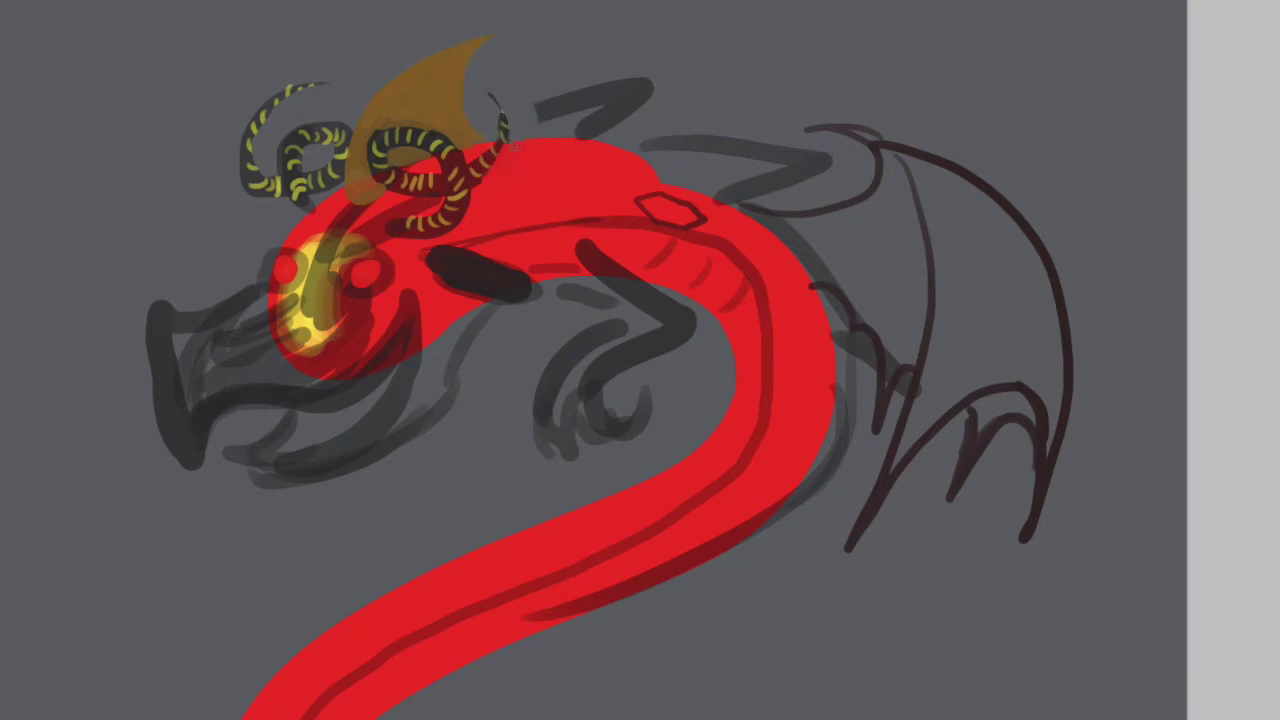
- Widen the body in red and paint a thick, shaded red foreleg
{"action": "mouse_move", "coordinate": [792, 250]}
{"action": "left_mouse_down"}
{"action": "mouse_move", "coordinate": [675, 205]}
{"action": "mouse_move", "coordinate": [795, 245]}
{"action": "mouse_move", "coordinate": [840, 345]}
{"action": "mouse_move", "coordinate": [760, 513]}
{"action": "mouse_move", "coordinate": [530, 615]}
{"action": "left_mouse_up"}
{"action": "mouse_move", "coordinate": [590, 240]}
{"action": "left_mouse_down"}
{"action": "mouse_move", "coordinate": [690, 322]}
{"action": "mouse_move", "coordinate": [582, 382]}
{"action": "left_mouse_up"}
{"action": "mouse_move", "coordinate": [690, 326]}
{"action": "left_mouse_down"}
{"action": "mouse_move", "coordinate": [598, 372]}
{"action": "mouse_move", "coordinate": [590, 364]}
{"action": "left_mouse_up"}
{"action": "mouse_move", "coordinate": [625, 315]}
{"action": "left_mouse_down"}
{"action": "mouse_move", "coordinate": [550, 376]}
{"action": "mouse_move", "coordinate": [645, 326]}
{"action": "left_mouse_up"}
{"action": "left_click_drag", "start_coordinate": [660, 323], "coordinate": [571, 293]}
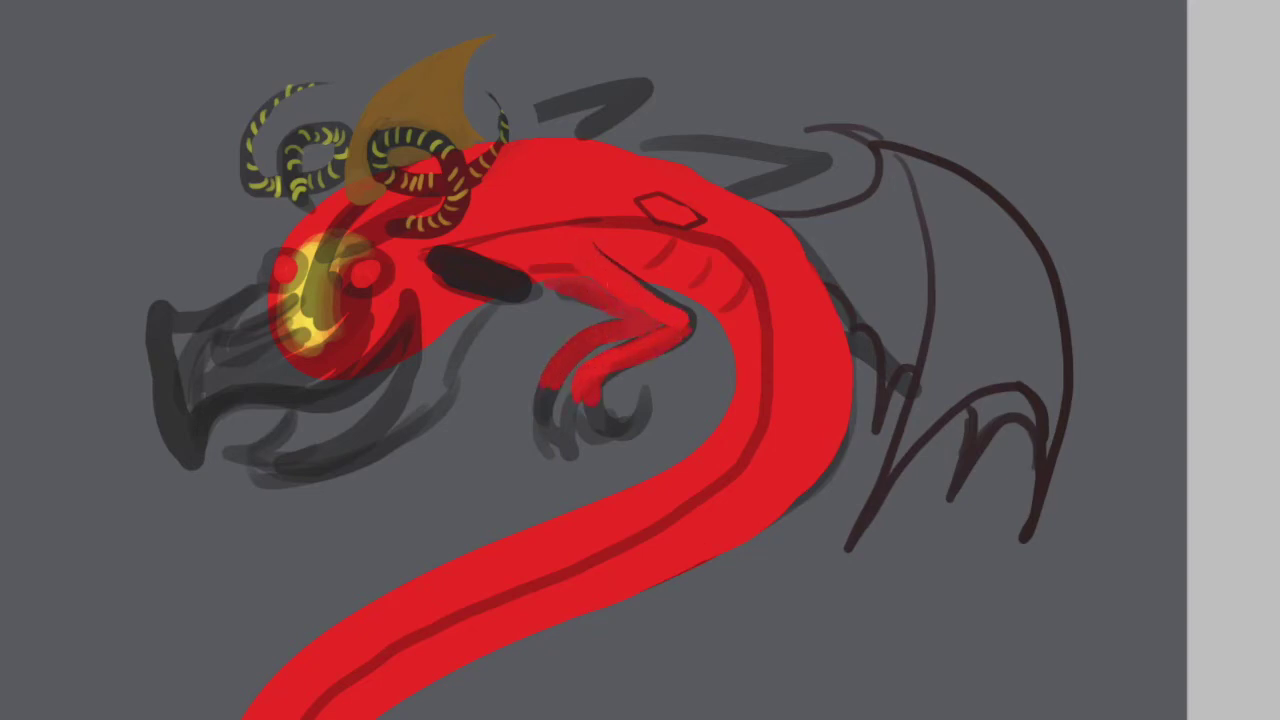
- Fill the snout and lower jaw solid red with a sharp beak tip, undoing the overly thick jaw stroke
{"action": "mouse_move", "coordinate": [365, 356]}
{"action": "left_mouse_down"}
{"action": "mouse_move", "coordinate": [337, 351]}
{"action": "mouse_move", "coordinate": [300, 286]}
{"action": "mouse_move", "coordinate": [183, 429]}
{"action": "mouse_move", "coordinate": [166, 303]}
{"action": "mouse_move", "coordinate": [290, 330]}
{"action": "mouse_move", "coordinate": [410, 300]}
{"action": "left_mouse_up"}
{"action": "left_click_drag", "start_coordinate": [220, 340], "coordinate": [190, 420]}
{"action": "mouse_move", "coordinate": [180, 350]}
{"action": "left_mouse_down"}
{"action": "mouse_move", "coordinate": [259, 380]}
{"action": "mouse_move", "coordinate": [195, 450]}
{"action": "left_mouse_up"}
{"action": "left_click_drag", "start_coordinate": [160, 300], "coordinate": [190, 440]}
{"action": "mouse_move", "coordinate": [190, 440]}
{"action": "left_mouse_down"}
{"action": "mouse_move", "coordinate": [380, 383]}
{"action": "mouse_move", "coordinate": [225, 440]}
{"action": "left_mouse_up"}
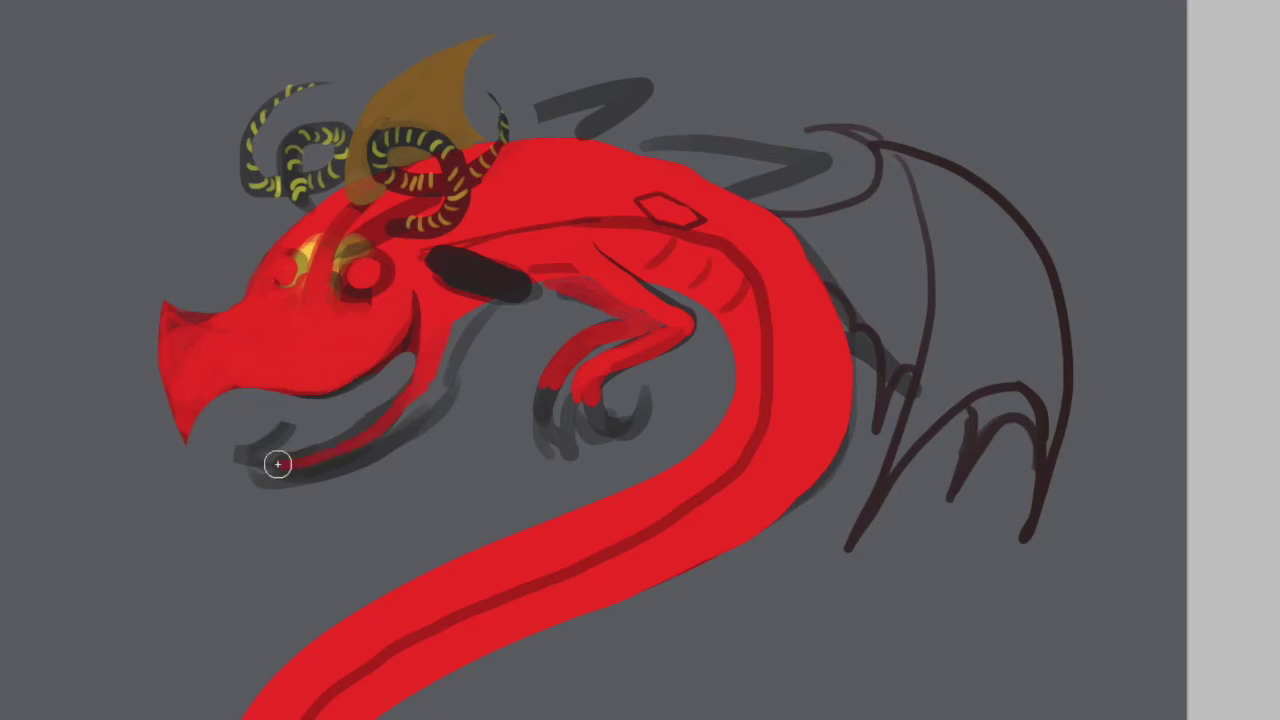
{"action": "left_click_drag", "start_coordinate": [222, 454], "coordinate": [415, 387]}
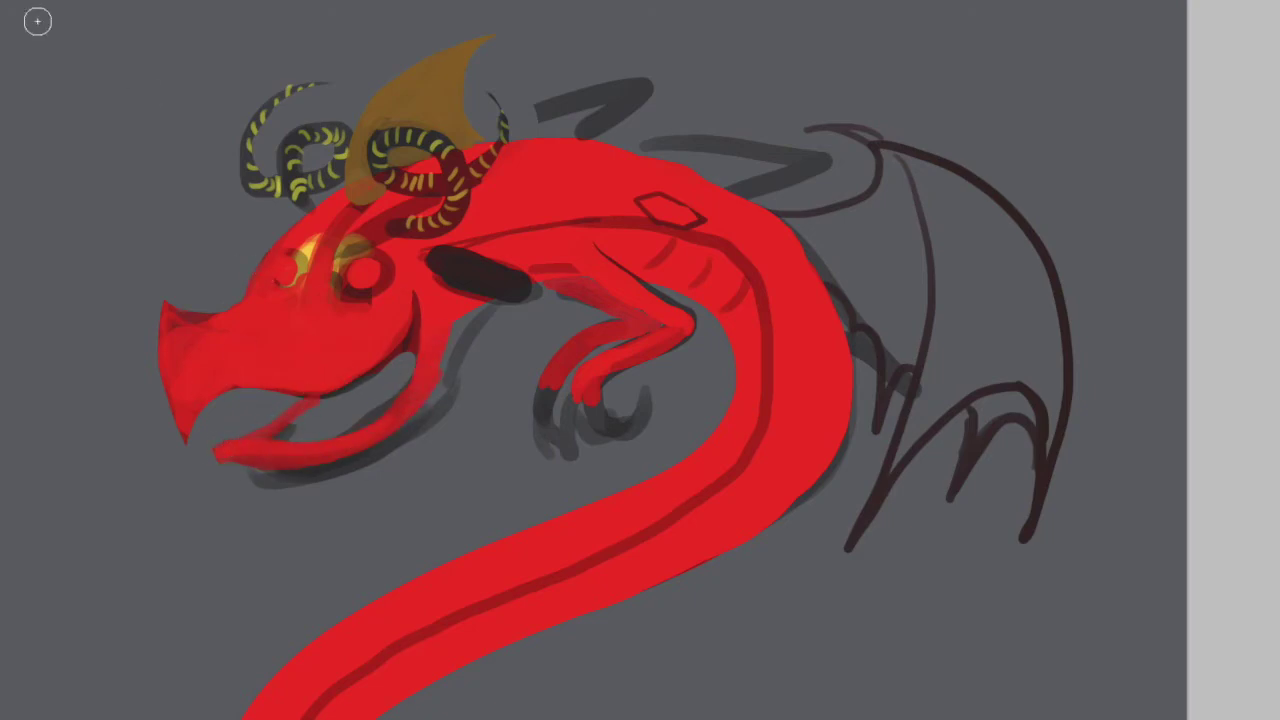
{"action": "key", "text": "ctrl+z"}
{"action": "key", "text": "ctrl+z"}
- Cover the dark neck blob and paint a wide orange belly stripe up to the neck
{"action": "mouse_move", "coordinate": [479, 264]}
{"action": "left_mouse_down"}
{"action": "mouse_move", "coordinate": [451, 266]}
{"action": "mouse_move", "coordinate": [497, 266]}
{"action": "left_mouse_up"}
{"action": "left_click_drag", "start_coordinate": [330, 655], "coordinate": [630, 505]}
{"action": "left_click_drag", "start_coordinate": [560, 530], "coordinate": [755, 430]}
{"action": "mouse_move", "coordinate": [586, 514]}
{"action": "left_mouse_down"}
{"action": "mouse_move", "coordinate": [743, 385]}
{"action": "mouse_move", "coordinate": [752, 325]}
{"action": "left_mouse_up"}
{"action": "mouse_move", "coordinate": [595, 238]}
{"action": "left_mouse_down"}
{"action": "mouse_move", "coordinate": [725, 312]}
{"action": "mouse_move", "coordinate": [745, 370]}
{"action": "left_mouse_up"}
{"action": "mouse_move", "coordinate": [700, 250]}
{"action": "left_mouse_down"}
{"action": "mouse_move", "coordinate": [761, 346]}
{"action": "mouse_move", "coordinate": [740, 362]}
{"action": "left_mouse_up"}
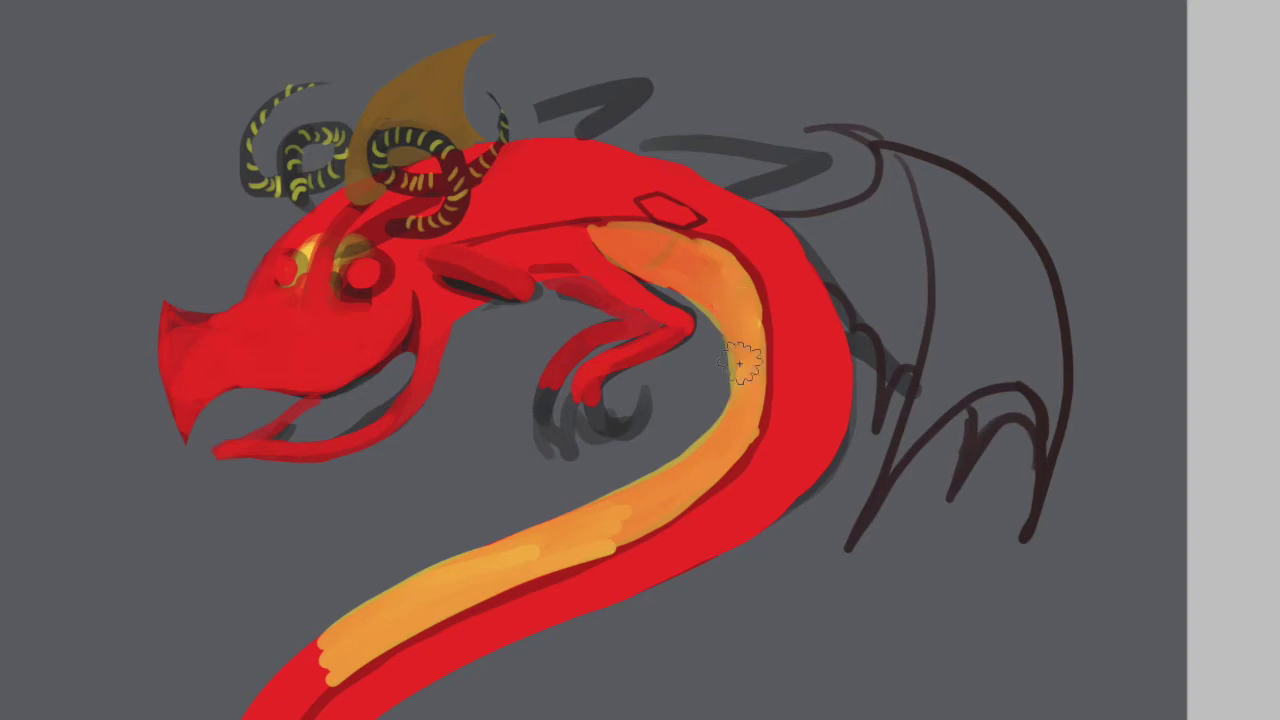
- Extend the orange stripe along the tail's upper and lower edges
{"action": "scroll", "coordinate": [448, 562], "scroll_direction": "down", "scroll_amount": 5}
{"action": "mouse_move", "coordinate": [340, 128]}
{"action": "left_mouse_down"}
{"action": "mouse_move", "coordinate": [222, 265]}
{"action": "mouse_move", "coordinate": [212, 305]}
{"action": "left_mouse_up"}
{"action": "left_click_drag", "start_coordinate": [315, 150], "coordinate": [235, 255]}
{"action": "mouse_move", "coordinate": [255, 515]}
{"action": "left_mouse_down"}
{"action": "mouse_move", "coordinate": [300, 570]}
{"action": "mouse_move", "coordinate": [375, 610]}
{"action": "mouse_move", "coordinate": [530, 625]}
{"action": "left_mouse_up"}
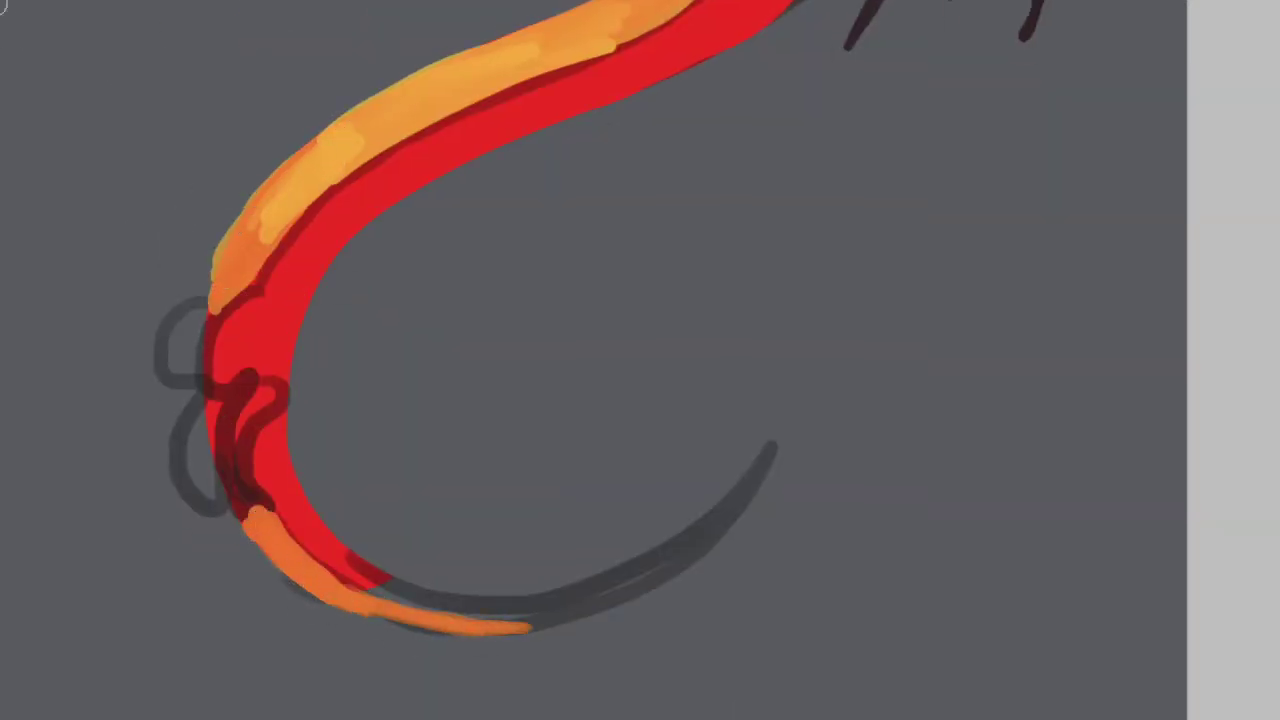
- Repaint the lower belly edge red, taper the tail to a thin tip, and fill a dark red fin
{"action": "mouse_move", "coordinate": [455, 612]}
{"action": "left_mouse_down"}
{"action": "mouse_move", "coordinate": [330, 560]}
{"action": "mouse_move", "coordinate": [486, 614]}
{"action": "mouse_move", "coordinate": [540, 603]}
{"action": "mouse_move", "coordinate": [764, 462]}
{"action": "left_mouse_up"}
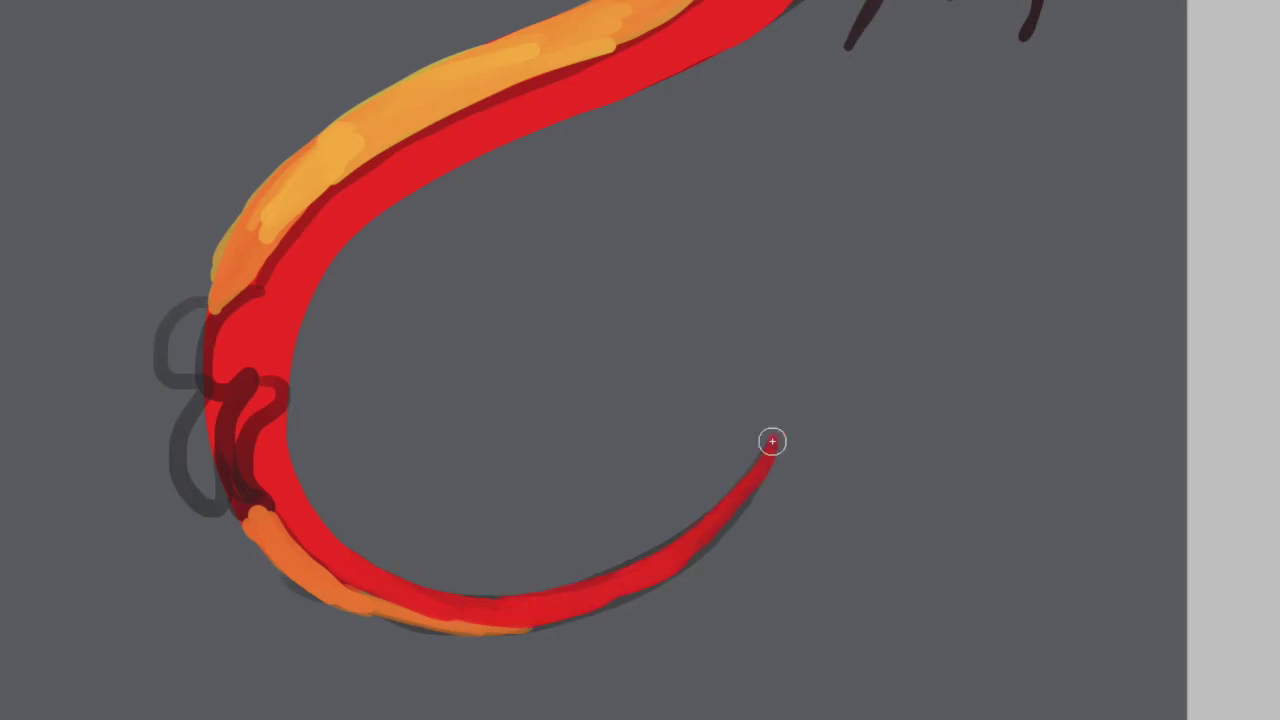
{"action": "left_click_drag", "start_coordinate": [478, 617], "coordinate": [330, 570]}
{"action": "left_click_drag", "start_coordinate": [176, 358], "coordinate": [185, 317]}
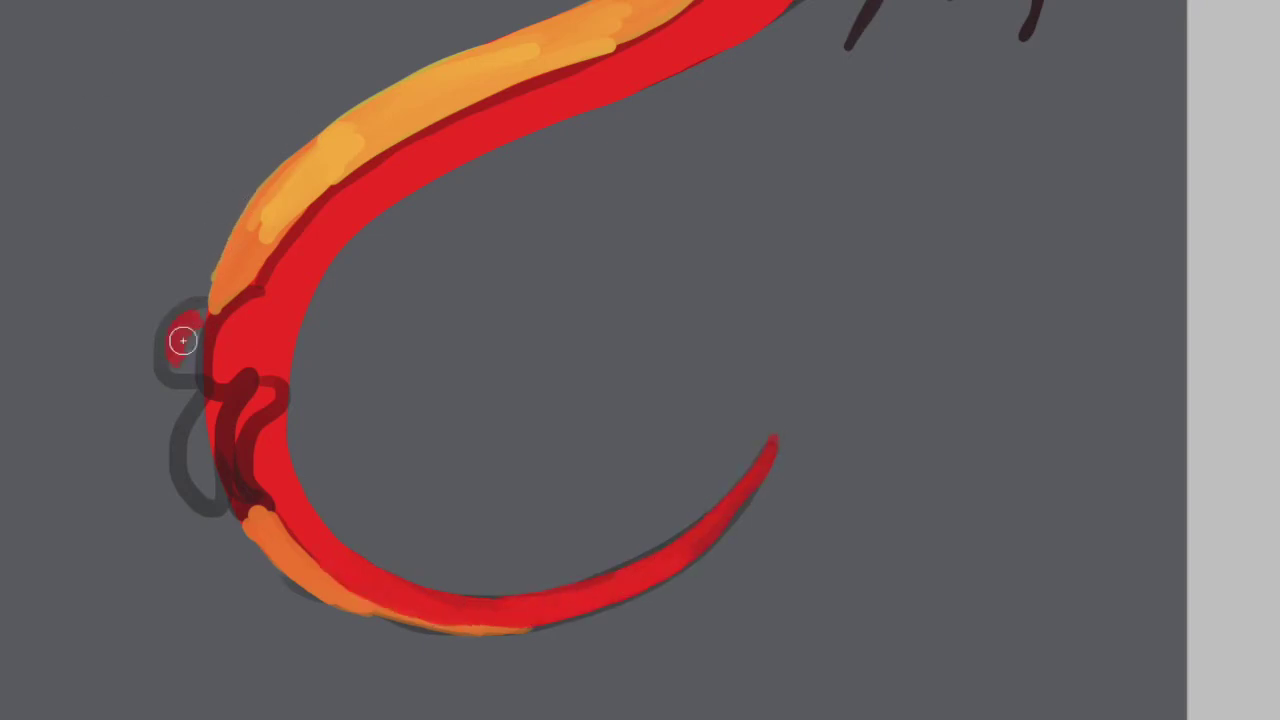
{"action": "mouse_move", "coordinate": [186, 463]}
{"action": "left_mouse_down"}
{"action": "mouse_move", "coordinate": [197, 409]}
{"action": "mouse_move", "coordinate": [186, 320]}
{"action": "mouse_move", "coordinate": [195, 374]}
{"action": "left_mouse_up"}
{"action": "left_click_drag", "start_coordinate": [207, 442], "coordinate": [234, 529]}
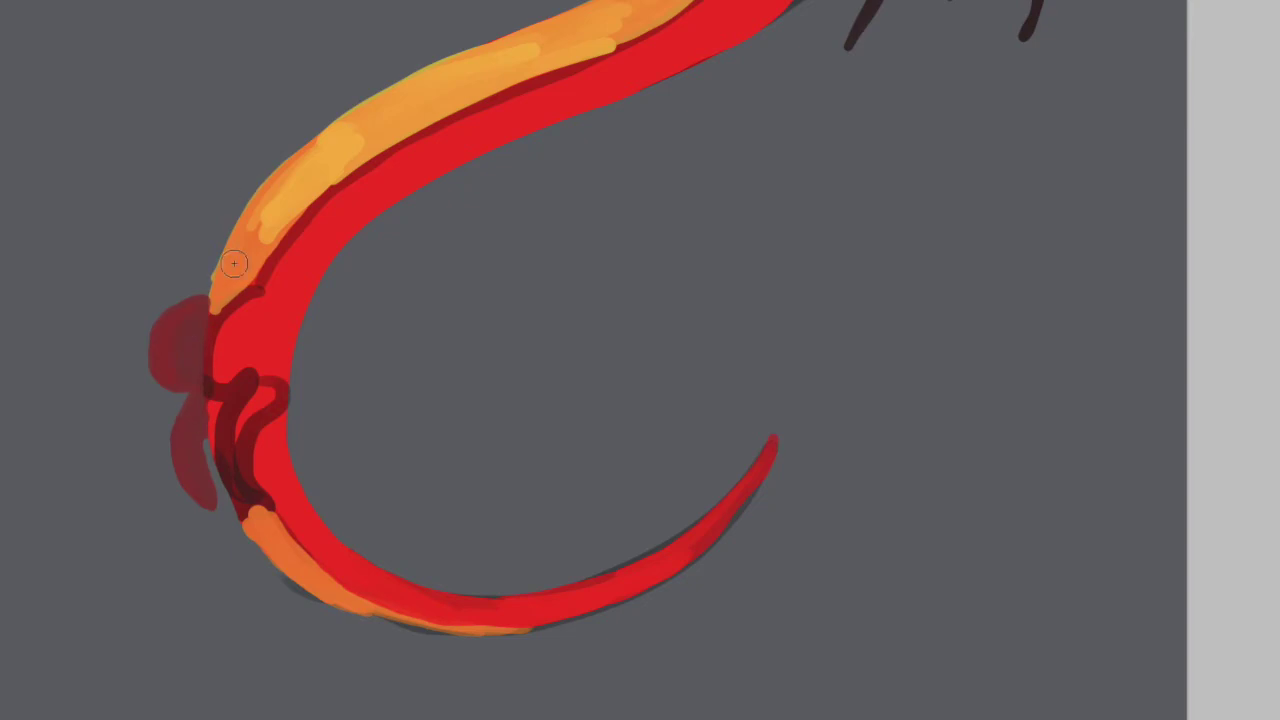
- Lighten the upper orange band, add orange along the left belly edge, and cover sketch squiggles red
{"action": "left_click_drag", "start_coordinate": [296, 196], "coordinate": [248, 240]}
{"action": "left_click_drag", "start_coordinate": [314, 142], "coordinate": [256, 250]}
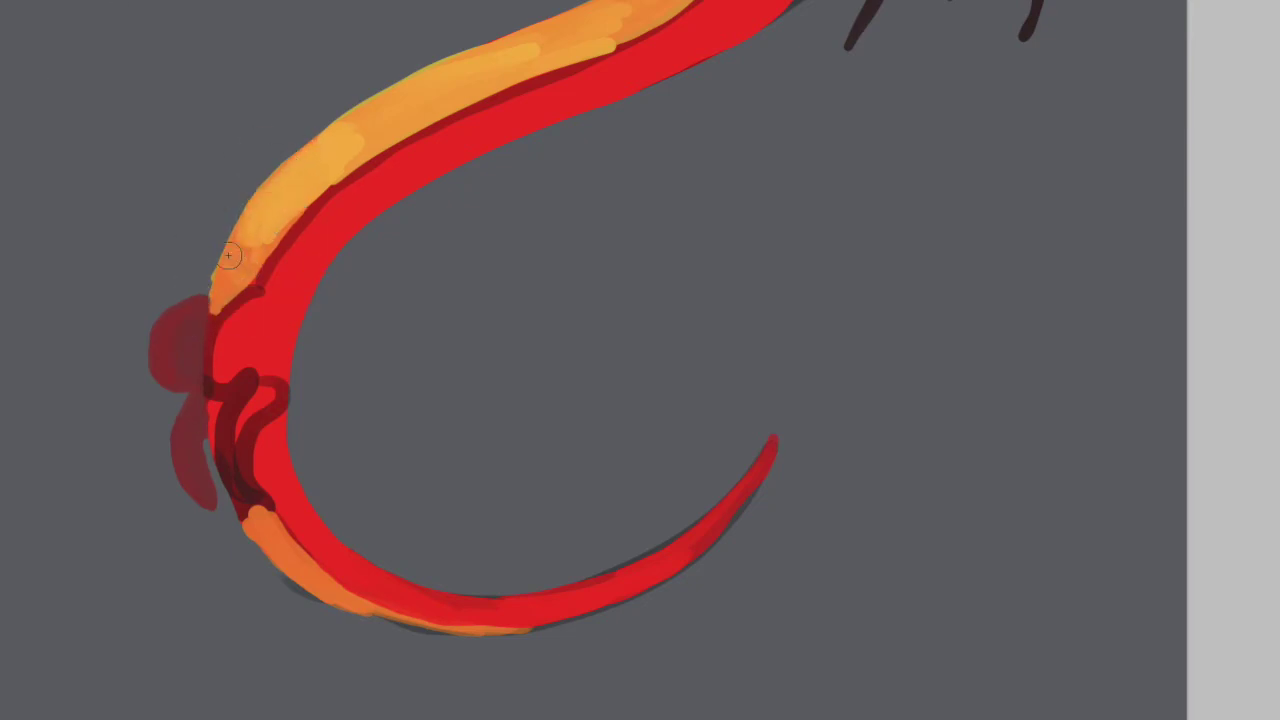
{"action": "left_click_drag", "start_coordinate": [214, 292], "coordinate": [224, 475]}
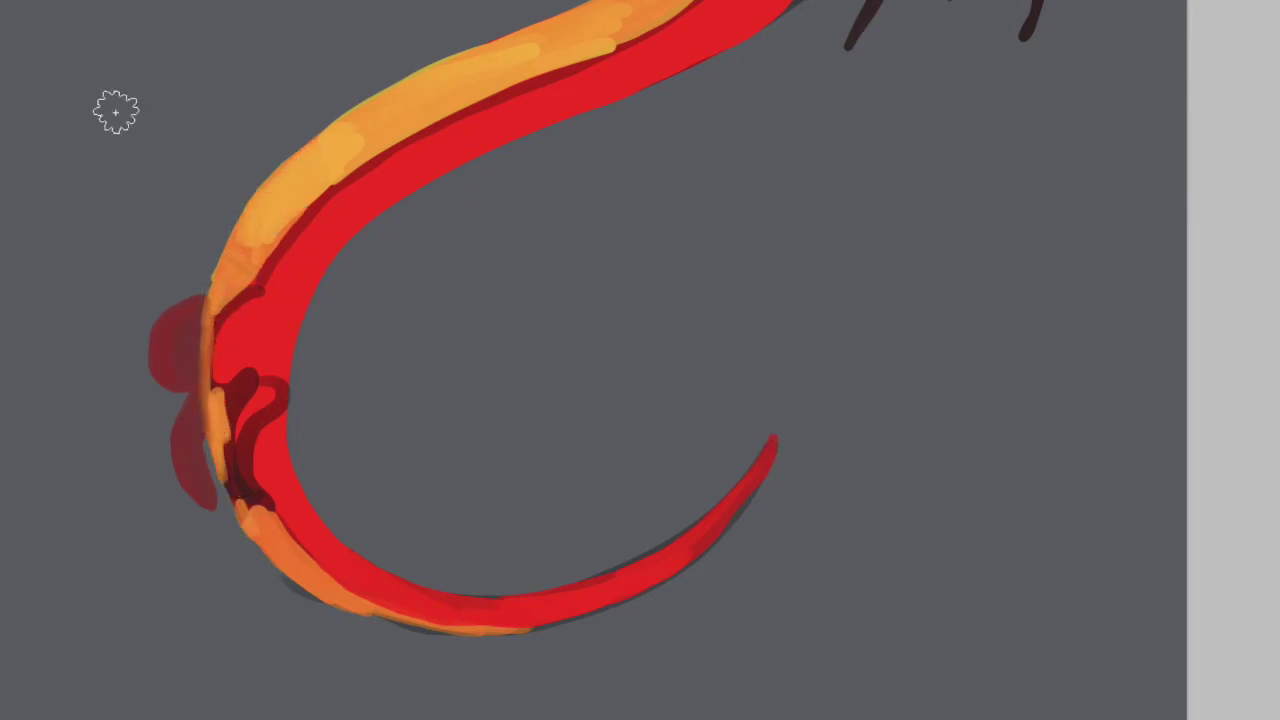
{"action": "mouse_move", "coordinate": [267, 300]}
{"action": "left_mouse_down"}
{"action": "mouse_move", "coordinate": [222, 365]}
{"action": "mouse_move", "coordinate": [251, 500]}
{"action": "left_mouse_up"}
{"action": "left_click_drag", "start_coordinate": [237, 414], "coordinate": [273, 392]}
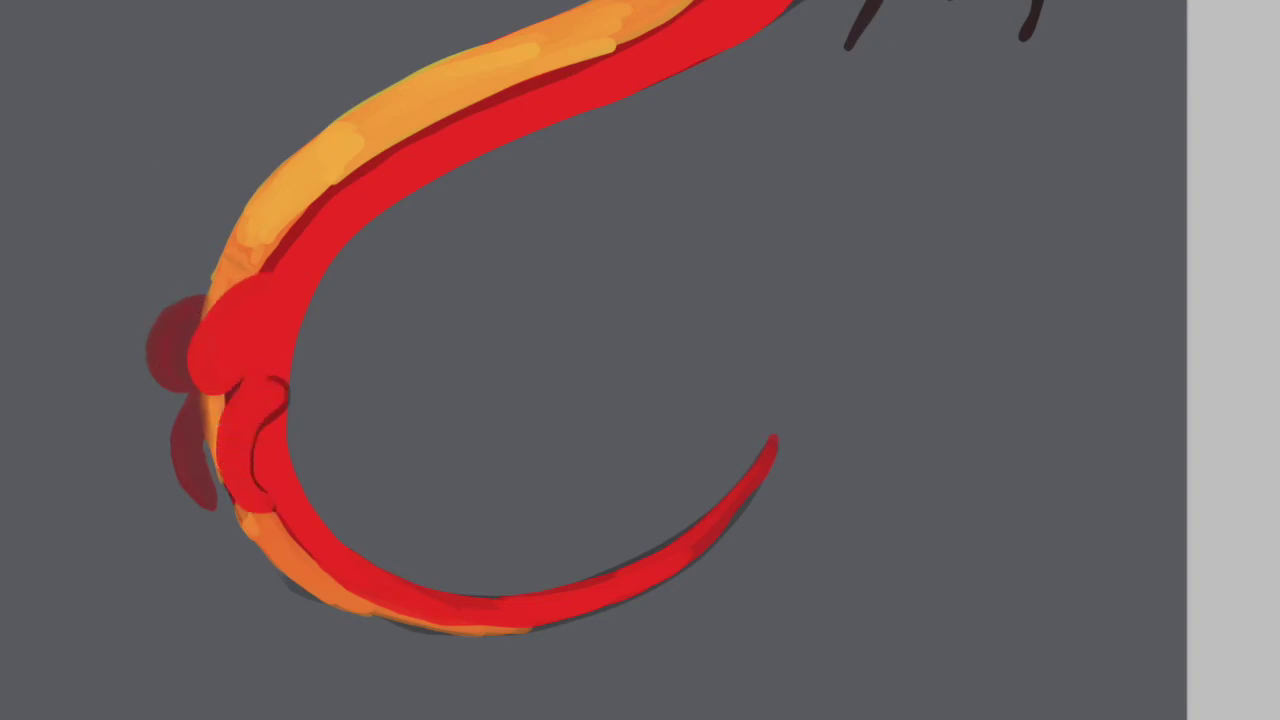
- Blend the orange band smoothly and smooth the red edges and tail tip
{"action": "right_click", "coordinate": [213, 508]}
{"action": "key", "text": "Escape"}
{"action": "left_click_drag", "start_coordinate": [247, 238], "coordinate": [660, 22]}
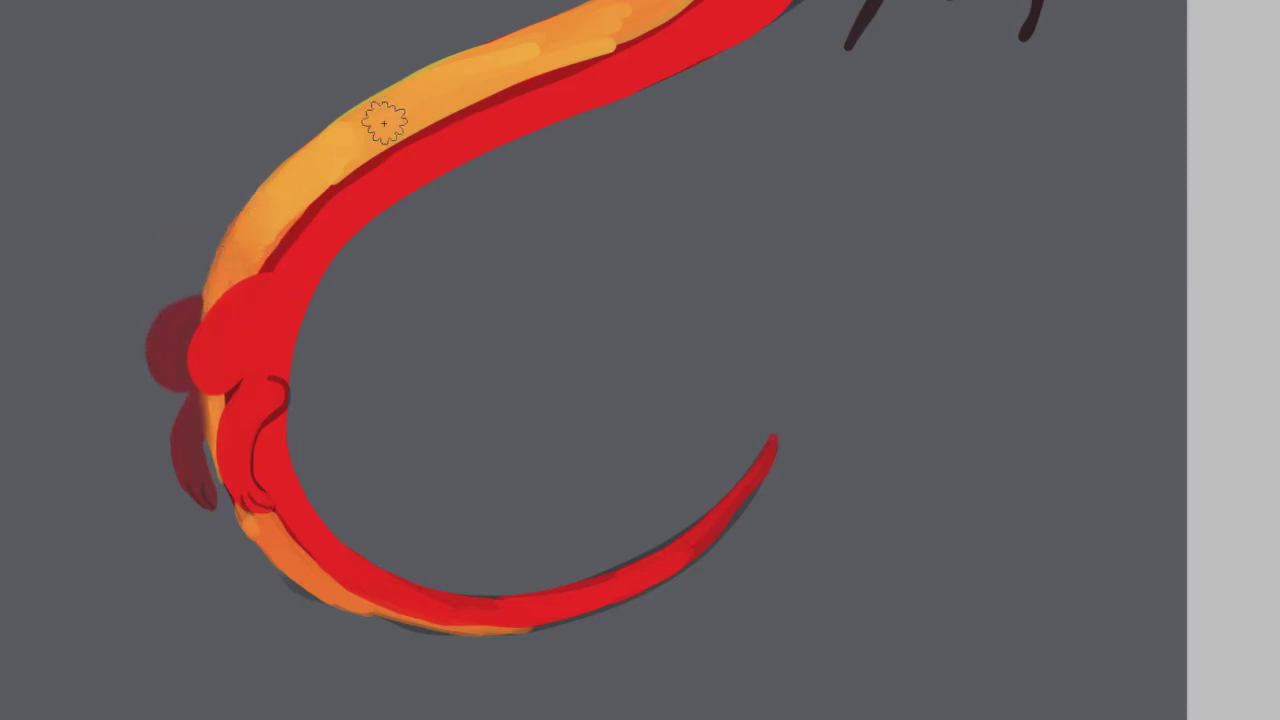
{"action": "mouse_move", "coordinate": [686, 495]}
{"action": "left_mouse_down"}
{"action": "mouse_move", "coordinate": [559, 591]}
{"action": "mouse_move", "coordinate": [783, 383]}
{"action": "left_mouse_up"}
{"action": "left_click_drag", "start_coordinate": [640, 600], "coordinate": [229, 517]}
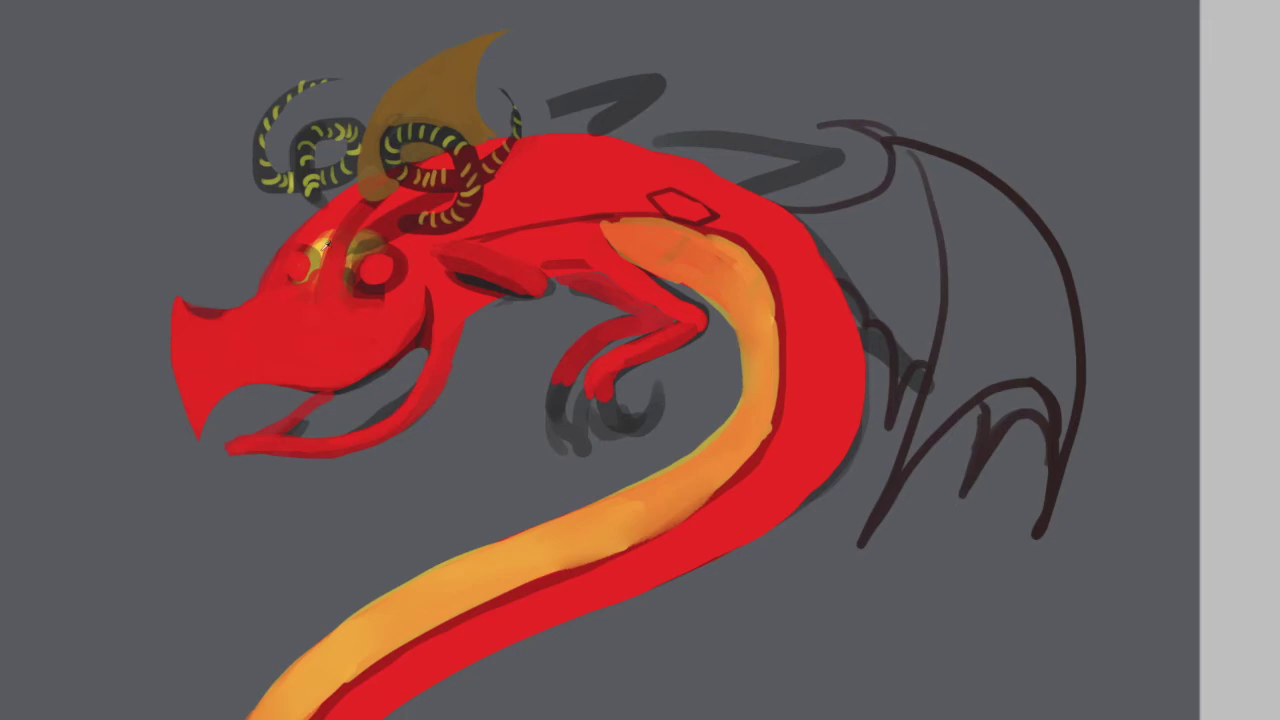
- Add yellow teeth, repaint the lip and back line red, make the horn fin golden-brown, and cover the eye glow red
{"action": "mouse_move", "coordinate": [335, 397]}
{"action": "left_mouse_down"}
{"action": "mouse_move", "coordinate": [290, 428]}
{"action": "mouse_move", "coordinate": [405, 360]}
{"action": "mouse_move", "coordinate": [335, 405]}
{"action": "mouse_move", "coordinate": [400, 405]}
{"action": "left_mouse_up"}
{"action": "left_click", "coordinate": [271, 337]}
{"action": "left_click_drag", "start_coordinate": [300, 438], "coordinate": [428, 315]}
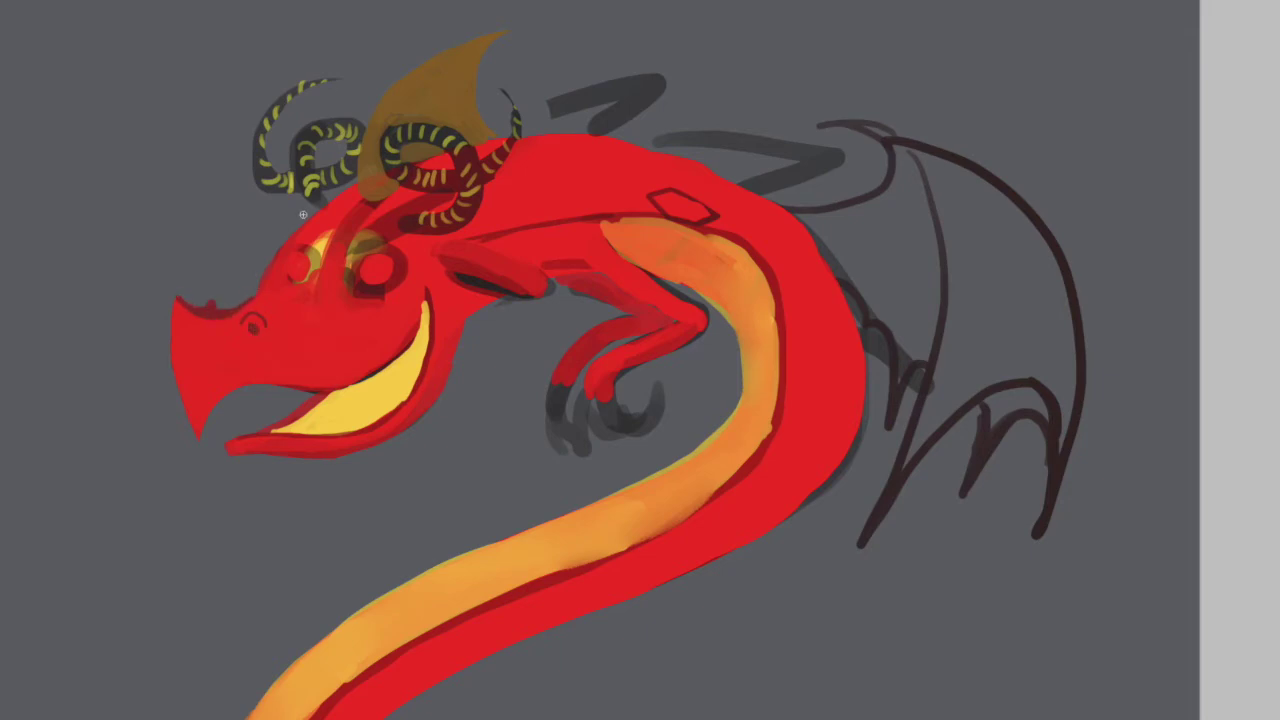
{"action": "left_click_drag", "start_coordinate": [492, 235], "coordinate": [652, 211]}
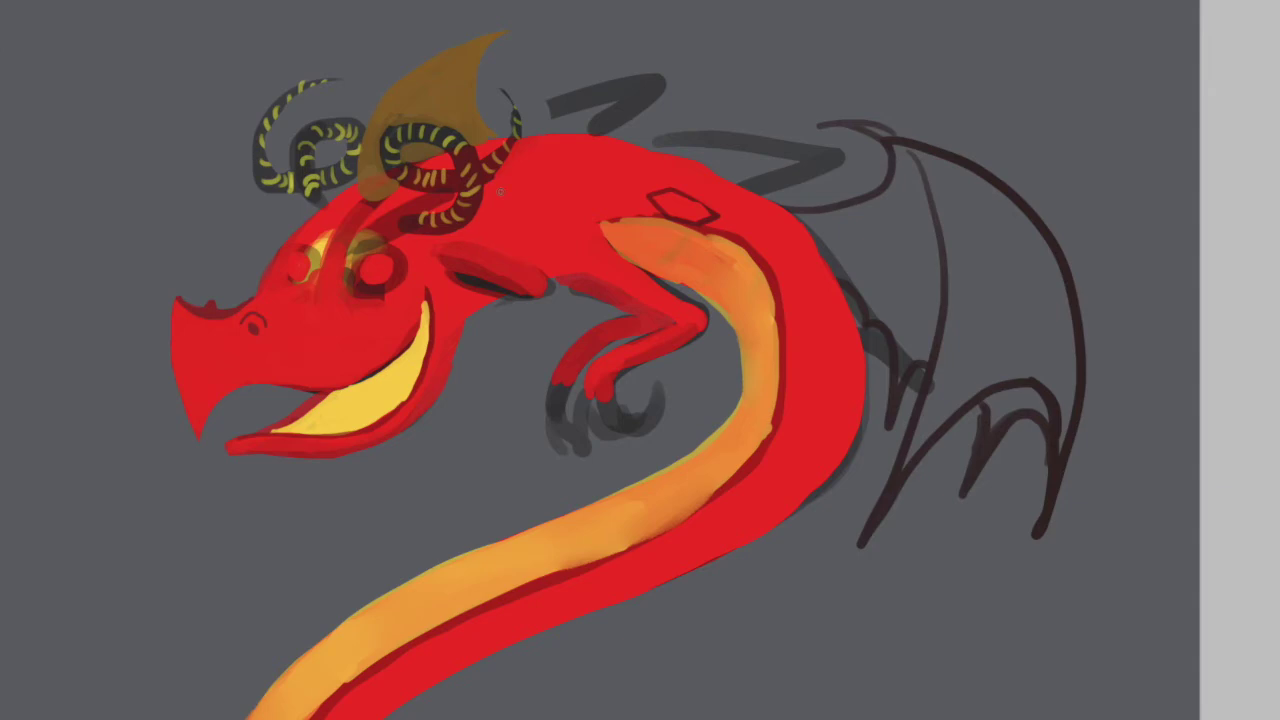
{"action": "left_click_drag", "start_coordinate": [470, 60], "coordinate": [389, 91]}
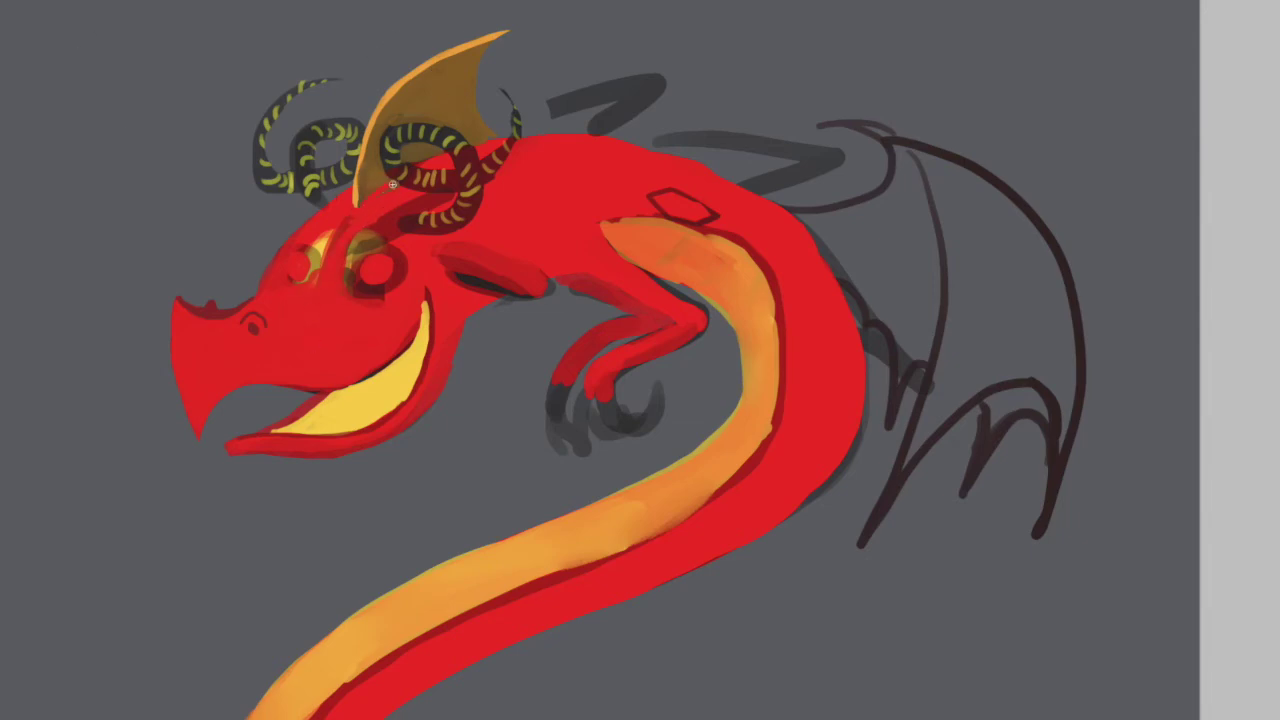
{"action": "left_click_drag", "start_coordinate": [336, 232], "coordinate": [318, 264]}
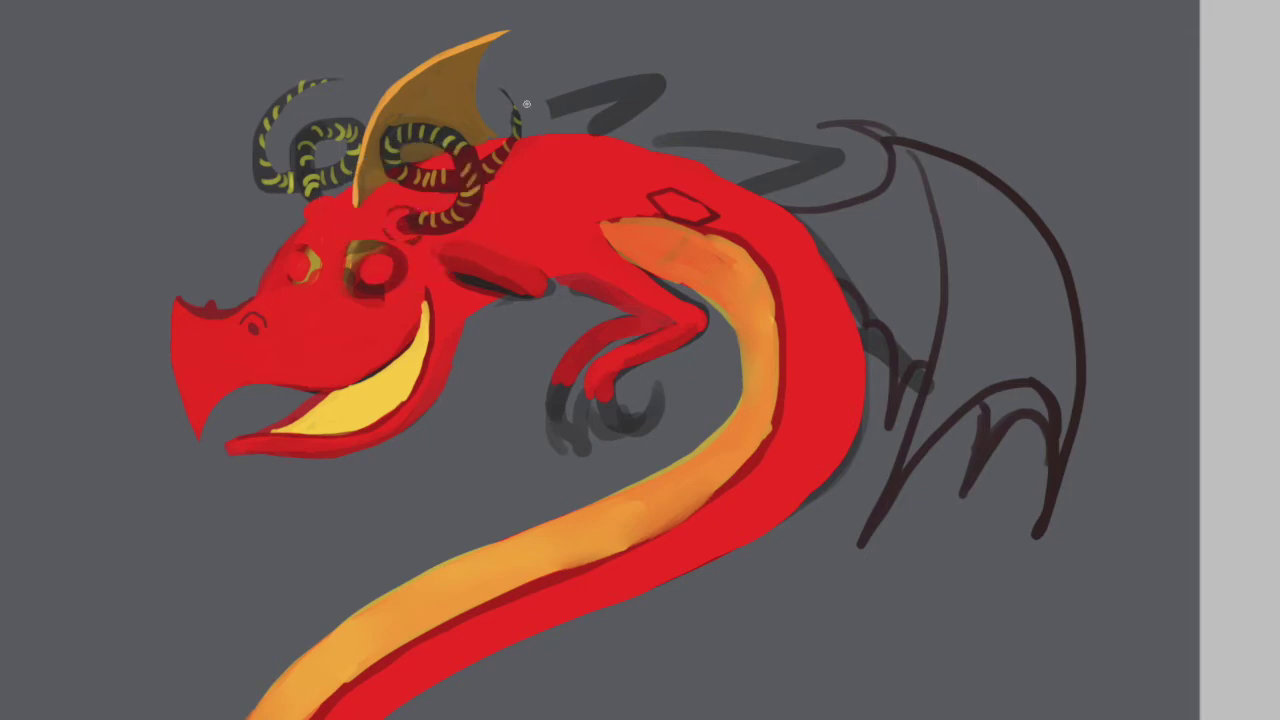
- Outline a second frill behind the first and fill it solid golden-brown
{"action": "left_click_drag", "start_coordinate": [505, 100], "coordinate": [625, 135]}
{"action": "mouse_move", "coordinate": [512, 105]}
{"action": "left_mouse_down"}
{"action": "mouse_move", "coordinate": [546, 124]}
{"action": "mouse_move", "coordinate": [590, 116]}
{"action": "left_mouse_up"}
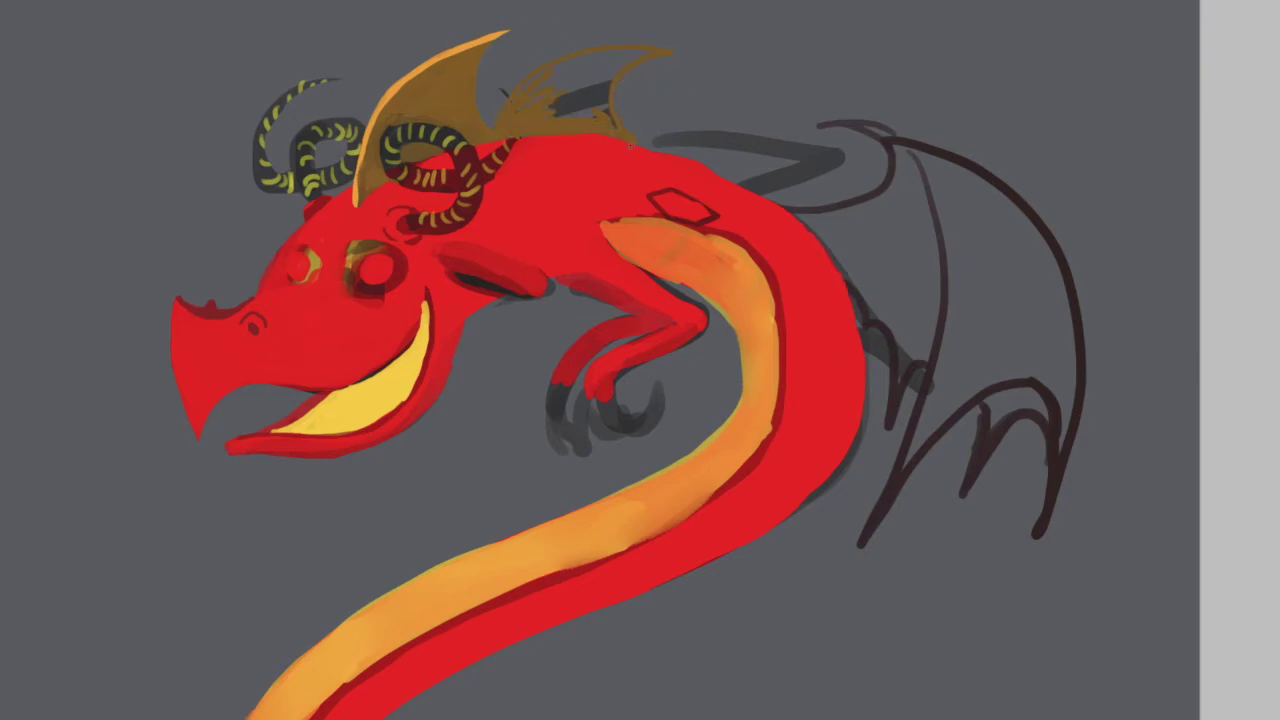
{"action": "mouse_move", "coordinate": [508, 119]}
{"action": "left_mouse_down"}
{"action": "mouse_move", "coordinate": [592, 100]}
{"action": "mouse_move", "coordinate": [616, 61]}
{"action": "left_mouse_up"}
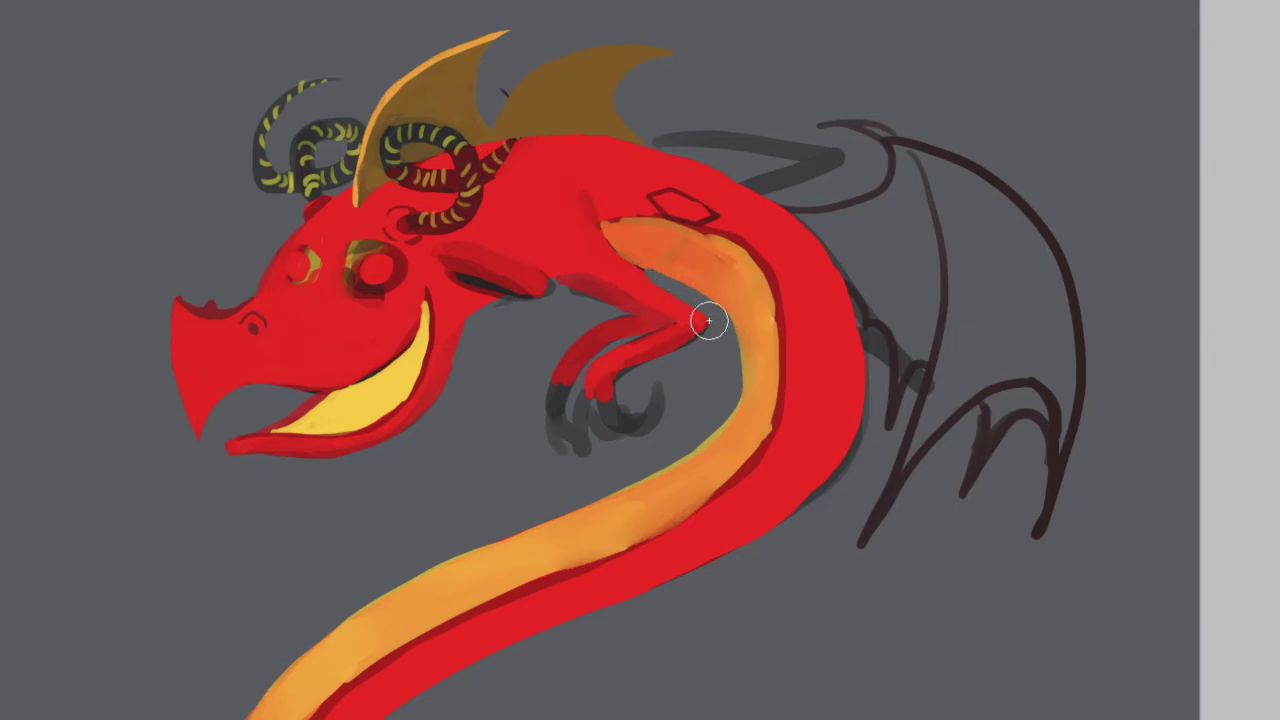
{"action": "left_click", "coordinate": [594, 88]}
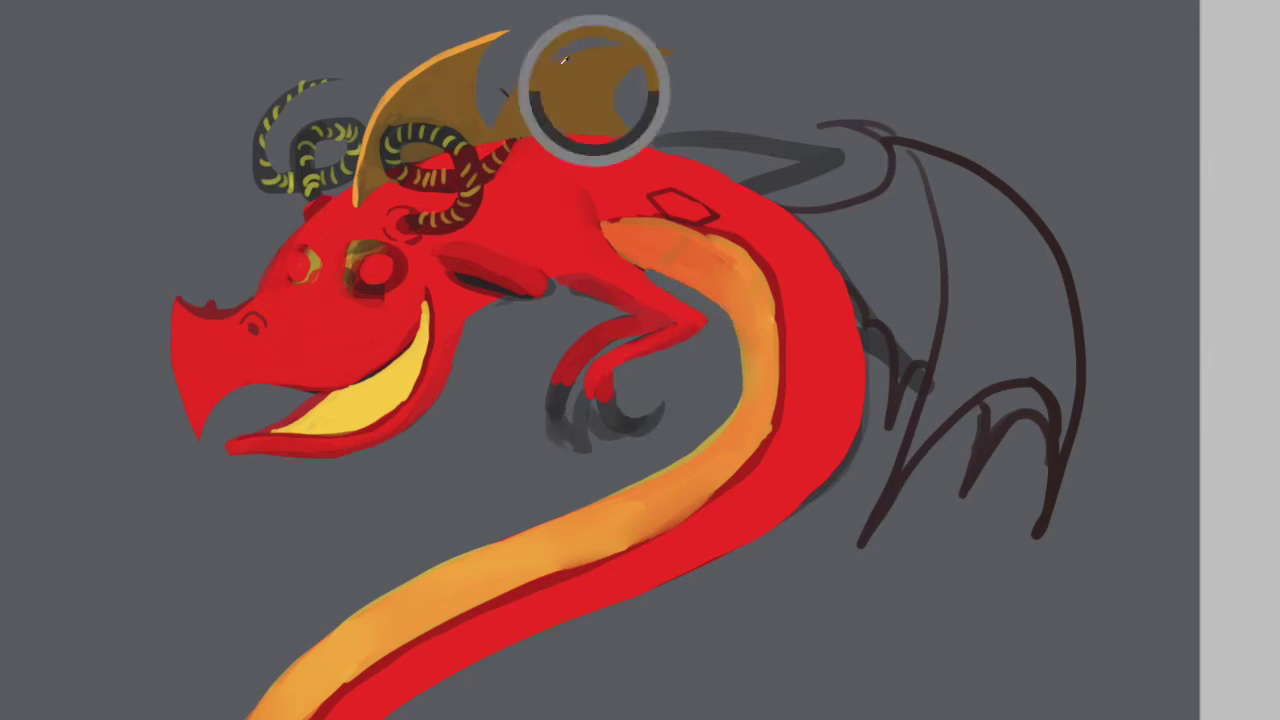
- Paint a third brown frill and a row of brown spines, then edge the belly stripe red
{"action": "mouse_move", "coordinate": [699, 159]}
{"action": "left_mouse_down"}
{"action": "mouse_move", "coordinate": [662, 143]}
{"action": "mouse_move", "coordinate": [751, 134]}
{"action": "left_mouse_up"}
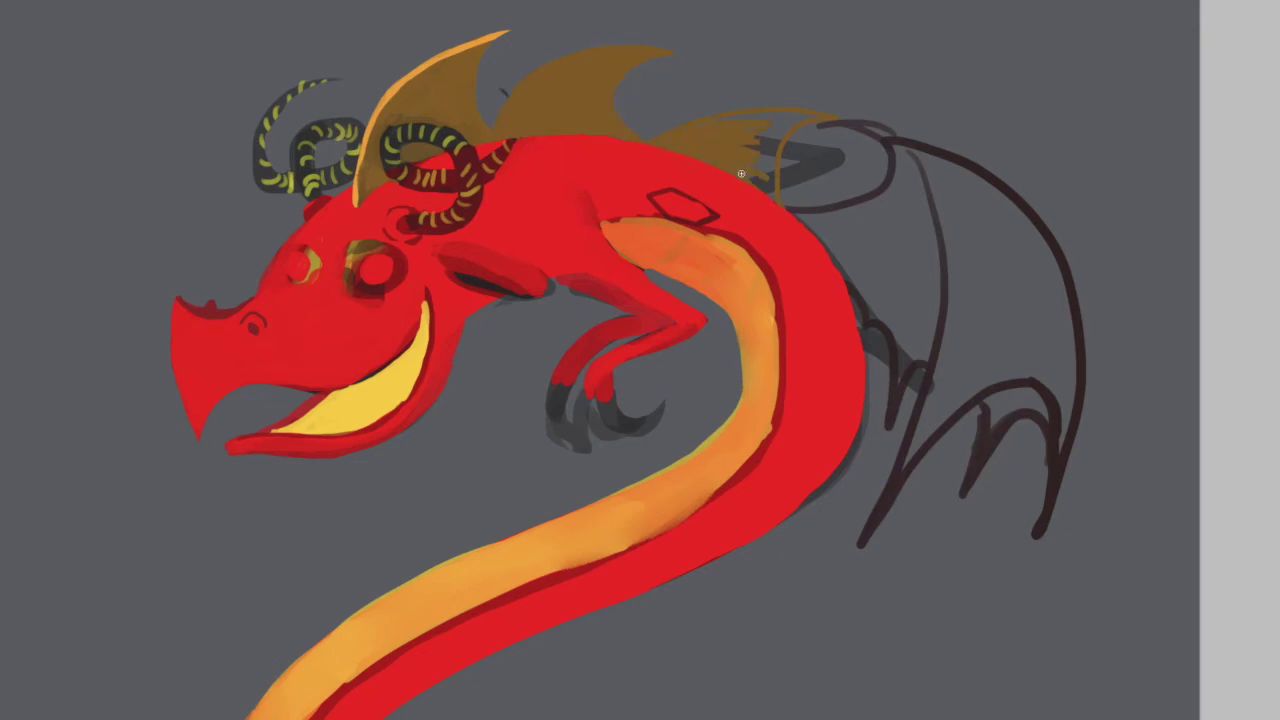
{"action": "mouse_move", "coordinate": [767, 116]}
{"action": "left_mouse_down"}
{"action": "mouse_move", "coordinate": [849, 157]}
{"action": "mouse_move", "coordinate": [800, 146]}
{"action": "left_mouse_up"}
{"action": "left_click_drag", "start_coordinate": [887, 337], "coordinate": [877, 457]}
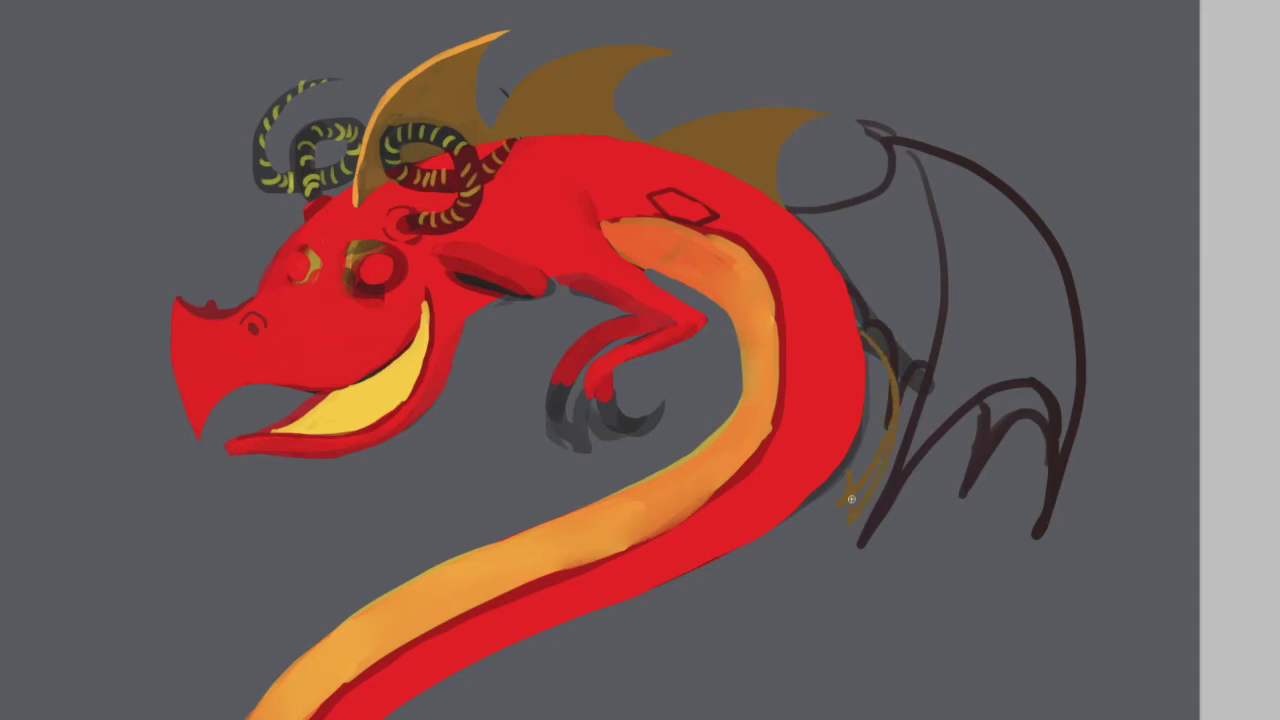
{"action": "mouse_move", "coordinate": [870, 340]}
{"action": "left_mouse_down"}
{"action": "mouse_move", "coordinate": [895, 420]}
{"action": "mouse_move", "coordinate": [858, 450]}
{"action": "left_mouse_up"}
{"action": "mouse_move", "coordinate": [885, 360]}
{"action": "left_mouse_down"}
{"action": "mouse_move", "coordinate": [915, 460]}
{"action": "mouse_move", "coordinate": [875, 410]}
{"action": "left_mouse_up"}
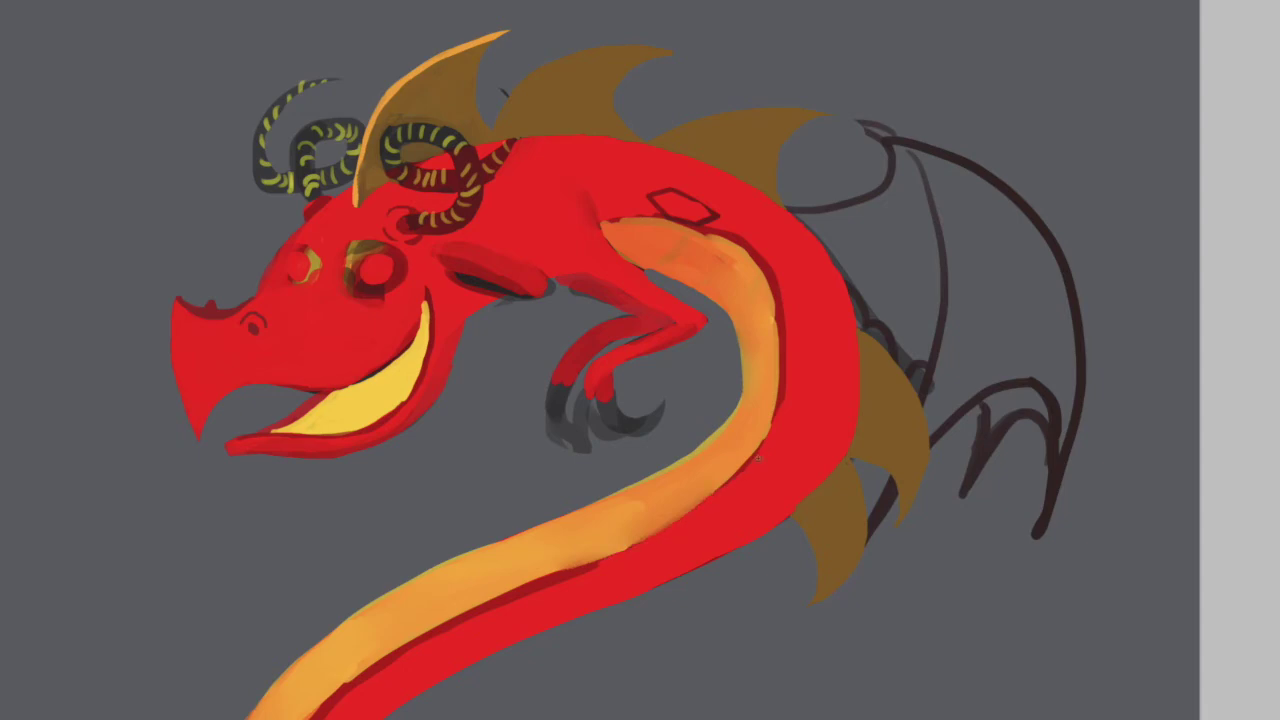
{"action": "mouse_move", "coordinate": [733, 236]}
{"action": "left_mouse_down"}
{"action": "mouse_move", "coordinate": [775, 370]}
{"action": "mouse_move", "coordinate": [772, 436]}
{"action": "mouse_move", "coordinate": [575, 574]}
{"action": "mouse_move", "coordinate": [409, 646]}
{"action": "left_mouse_up"}
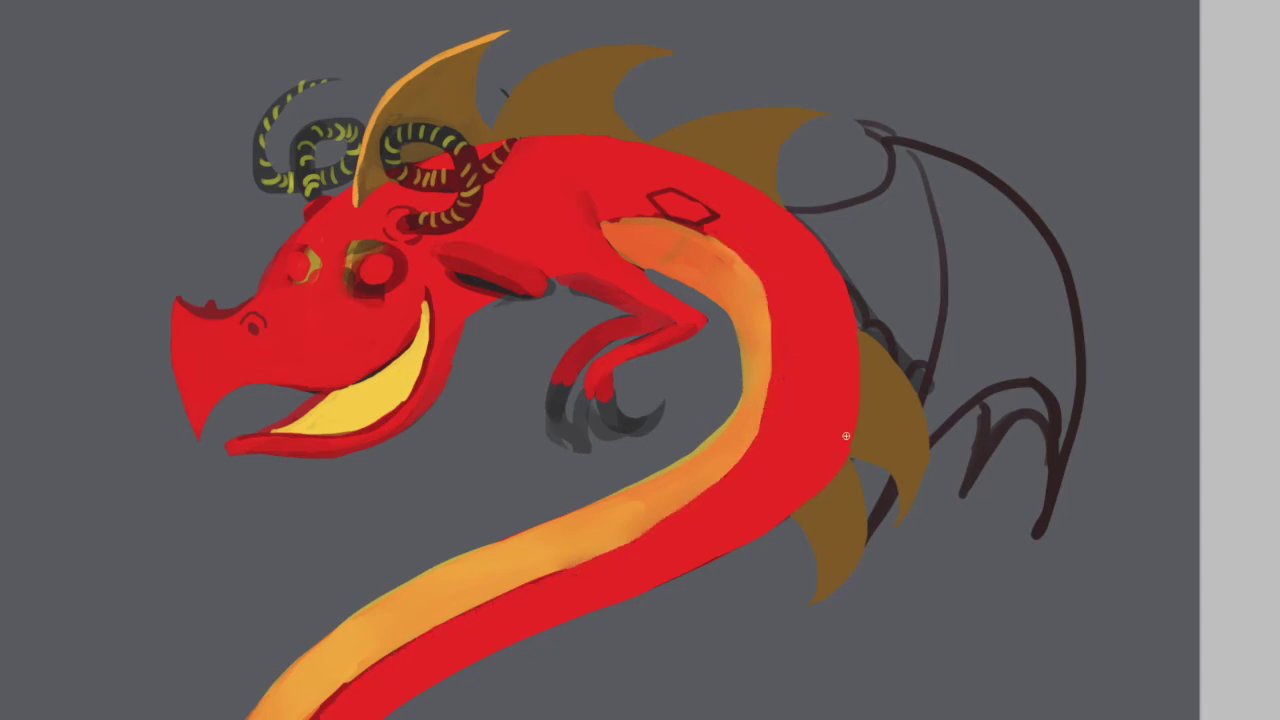
{"action": "scroll", "coordinate": [563, 247], "scroll_direction": "down", "scroll_amount": 5}
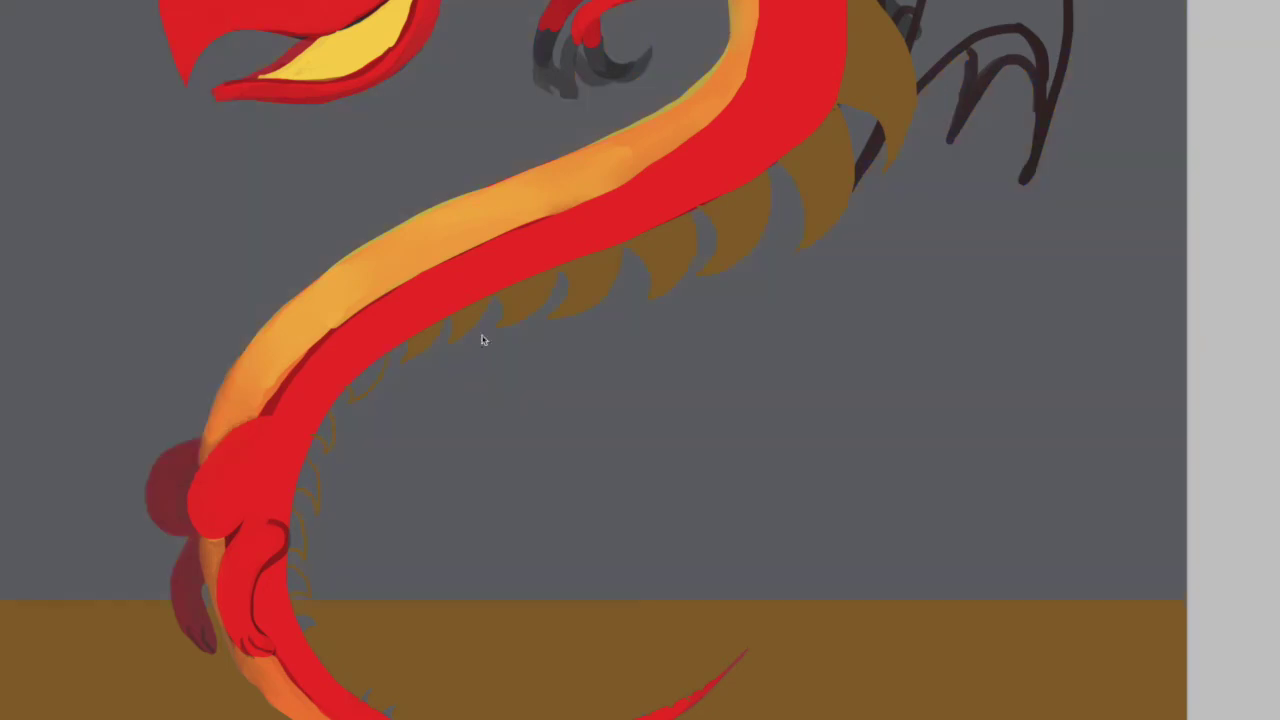
- Pick a light orange and highlight the edges of the back spines
{"action": "left_click", "coordinate": [362, 684]}
{"action": "scroll", "coordinate": [443, 497], "scroll_direction": "down", "scroll_amount": 3}
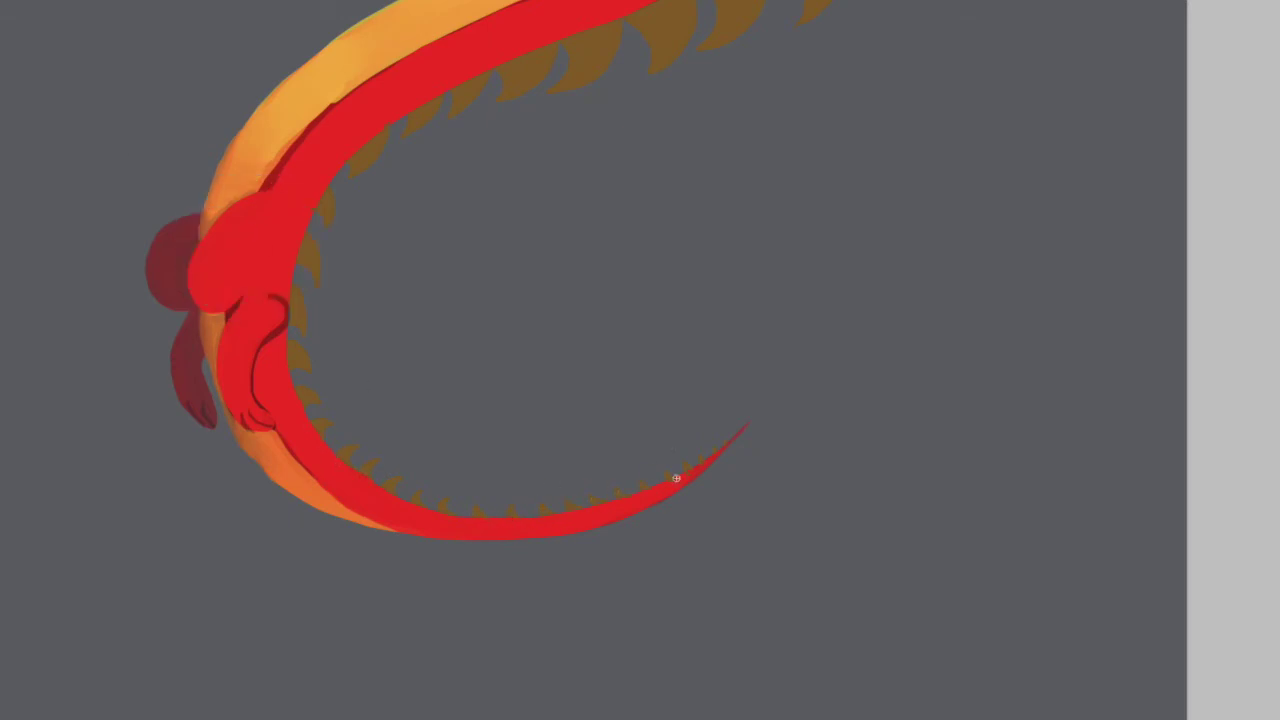
{"action": "scroll", "coordinate": [705, 353], "scroll_direction": "up", "scroll_amount": 2}
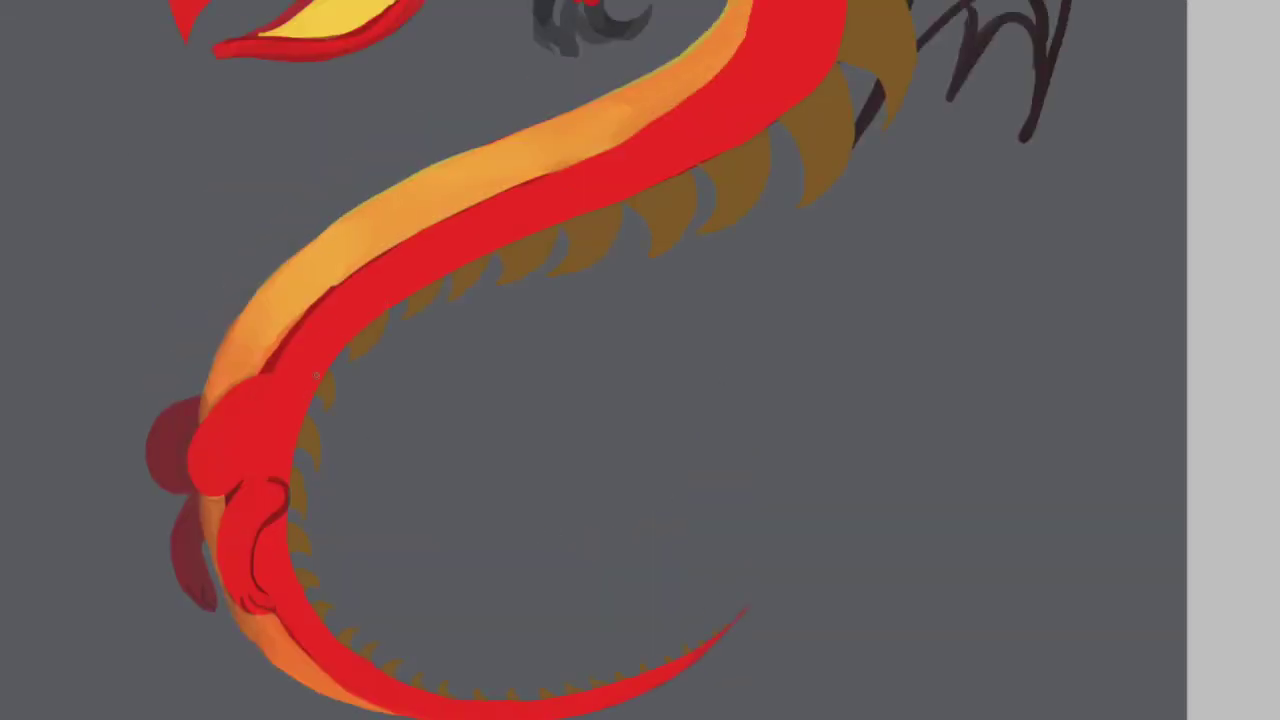
{"action": "scroll", "coordinate": [640, 360], "scroll_direction": "up", "scroll_amount": 5}
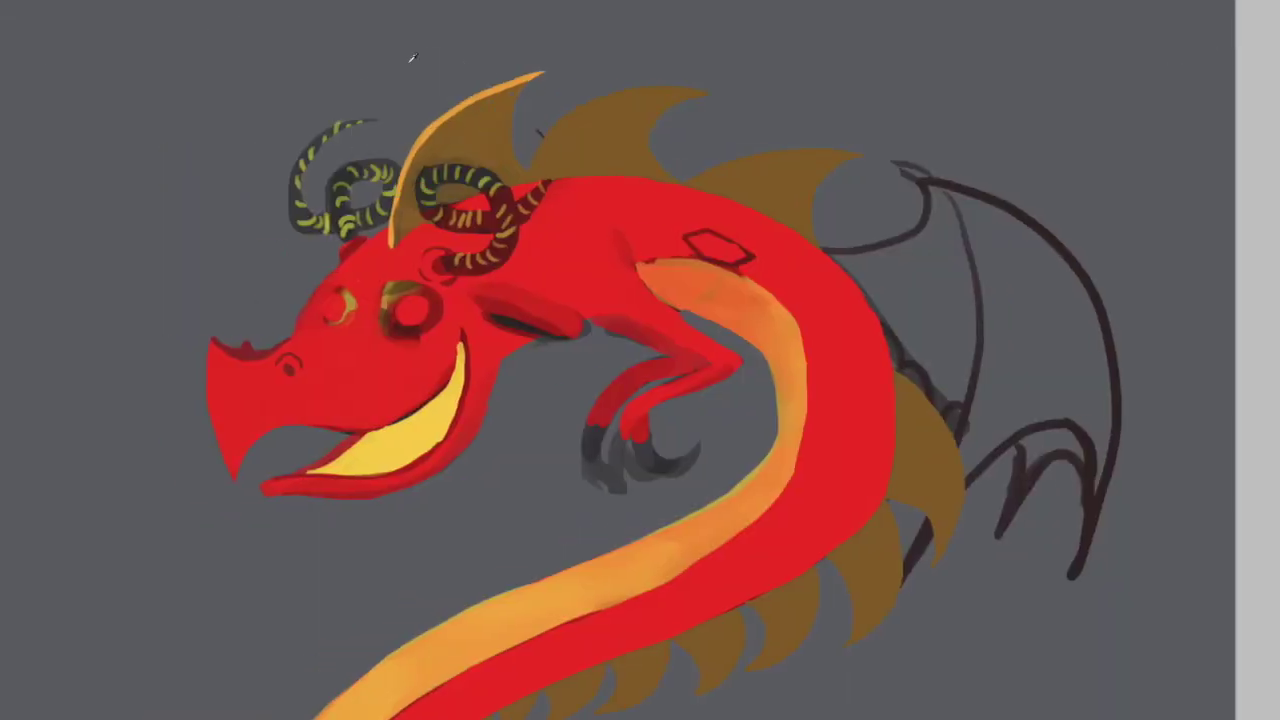
{"action": "left_click_drag", "start_coordinate": [534, 155], "coordinate": [708, 90]}
{"action": "left_click_drag", "start_coordinate": [690, 185], "coordinate": [879, 154]}
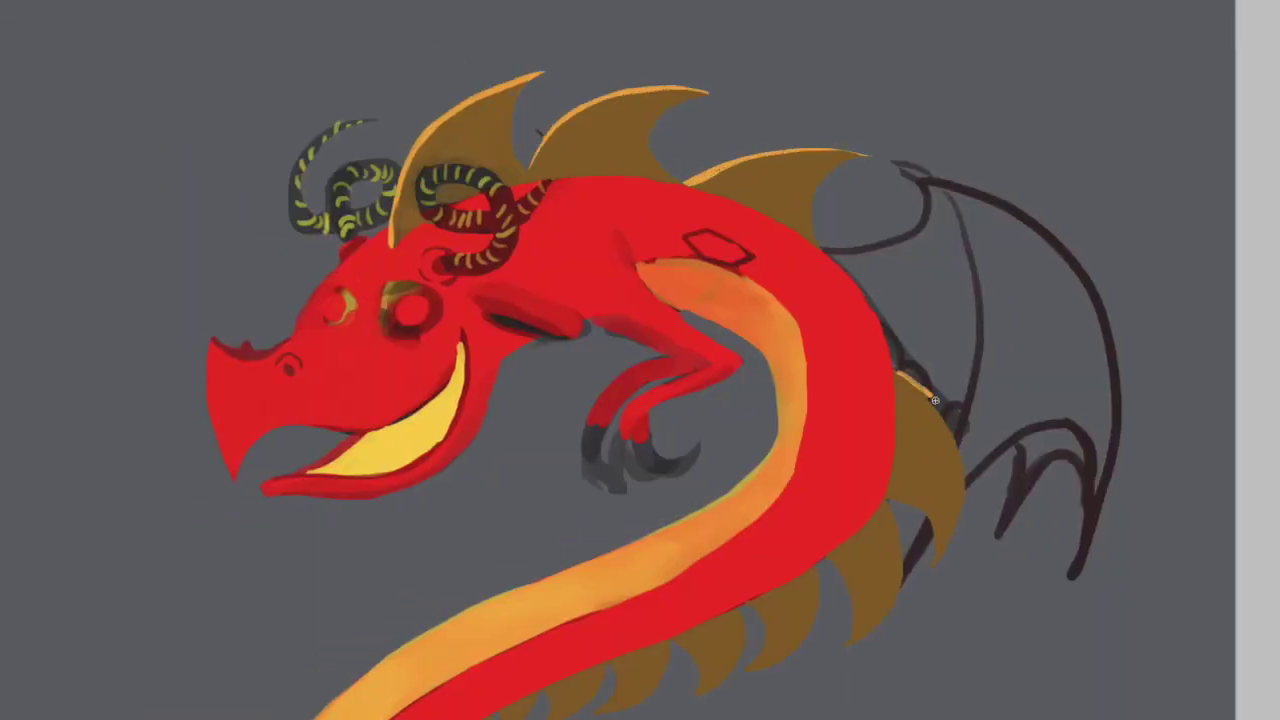
{"action": "left_click_drag", "start_coordinate": [918, 387], "coordinate": [962, 500]}
- Add light orange highlights to the spine edges along the body and down the tail
{"action": "scroll", "coordinate": [640, 360], "scroll_direction": "down", "scroll_amount": 5}
{"action": "mouse_move", "coordinate": [982, 76]}
{"action": "left_mouse_down"}
{"action": "mouse_move", "coordinate": [962, 162]}
{"action": "mouse_move", "coordinate": [922, 222]}
{"action": "left_mouse_up"}
{"action": "mouse_move", "coordinate": [894, 142]}
{"action": "left_mouse_down"}
{"action": "mouse_move", "coordinate": [879, 207]}
{"action": "mouse_move", "coordinate": [824, 243]}
{"action": "left_mouse_up"}
{"action": "left_click_drag", "start_coordinate": [748, 214], "coordinate": [775, 268]}
{"action": "left_click_drag", "start_coordinate": [683, 240], "coordinate": [695, 286]}
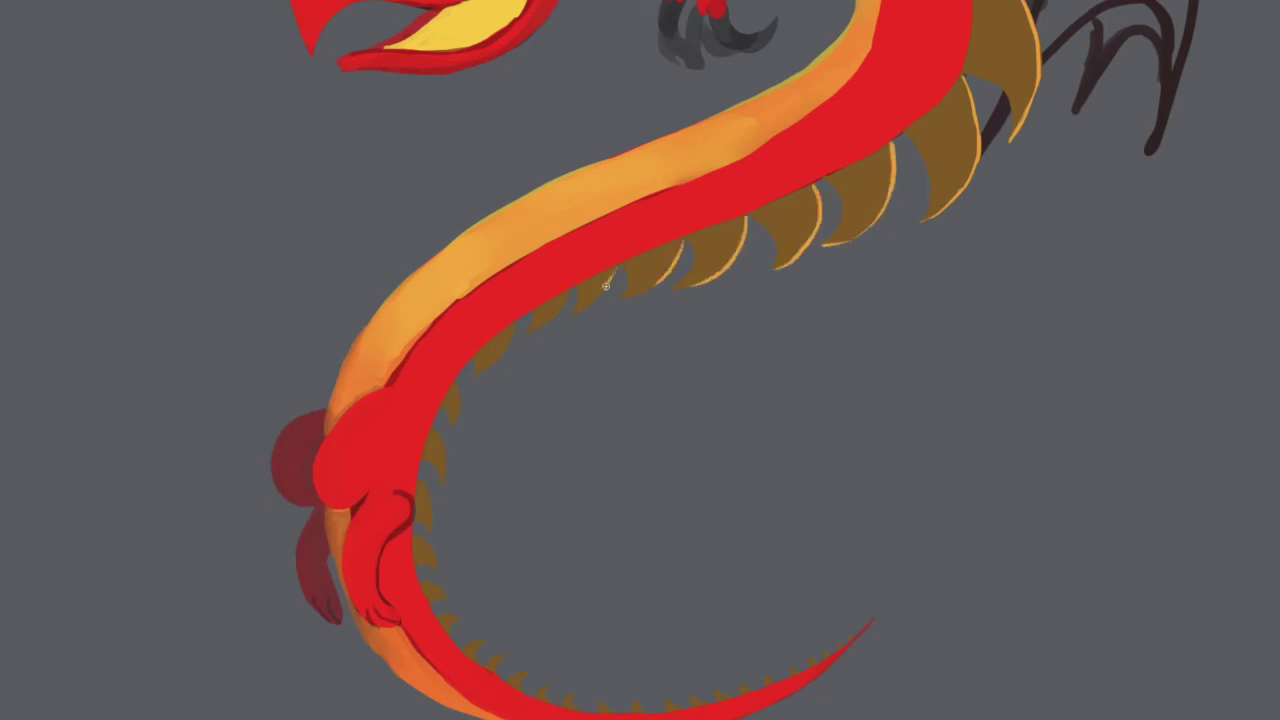
{"action": "scroll", "coordinate": [723, 177], "scroll_direction": "up", "scroll_amount": 5}
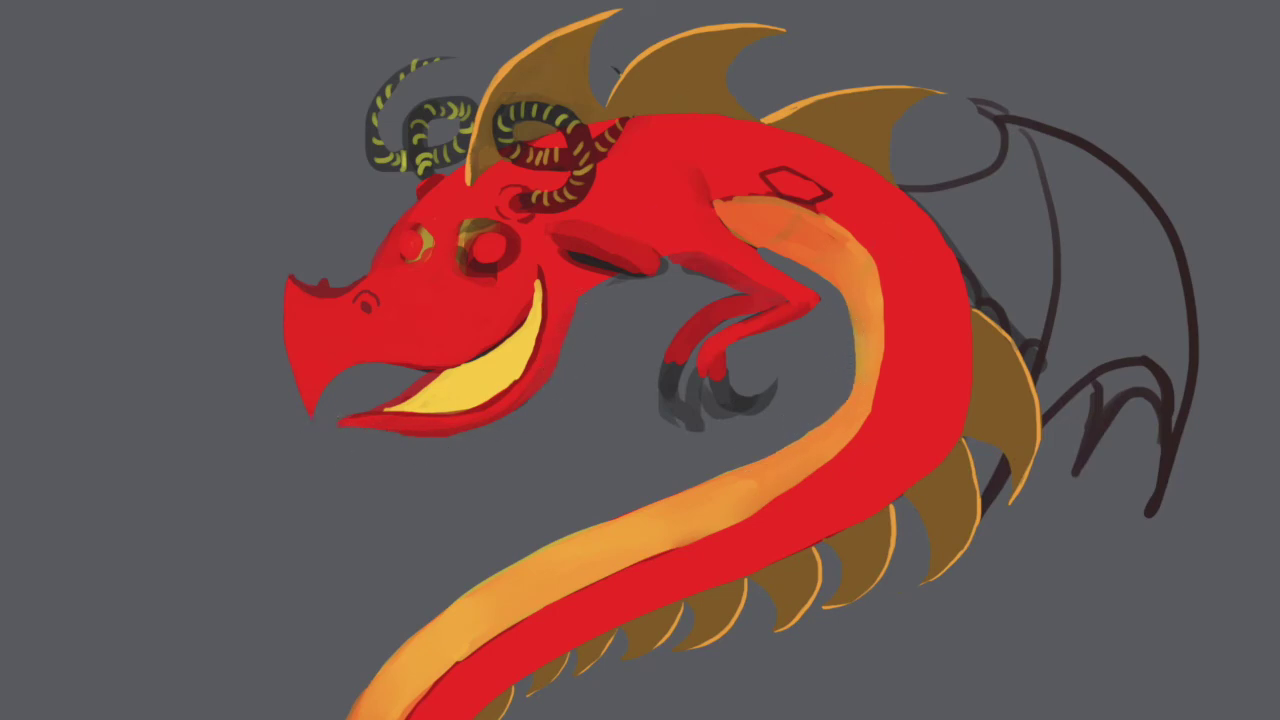
- Fill the fan-shaped wing membrane solid dark red, covering the sketch outline above it
{"action": "mouse_move", "coordinate": [1100, 230]}
{"action": "left_mouse_down"}
{"action": "mouse_move", "coordinate": [1095, 295]}
{"action": "mouse_move", "coordinate": [958, 530]}
{"action": "mouse_move", "coordinate": [890, 565]}
{"action": "left_mouse_up"}
{"action": "left_click_drag", "start_coordinate": [980, 509], "coordinate": [1089, 229]}
{"action": "mouse_move", "coordinate": [1160, 335]}
{"action": "left_mouse_down"}
{"action": "mouse_move", "coordinate": [1030, 438]}
{"action": "mouse_move", "coordinate": [1110, 280]}
{"action": "left_mouse_up"}
{"action": "mouse_move", "coordinate": [1000, 120]}
{"action": "left_mouse_down"}
{"action": "mouse_move", "coordinate": [1050, 360]}
{"action": "mouse_move", "coordinate": [1019, 428]}
{"action": "left_mouse_up"}
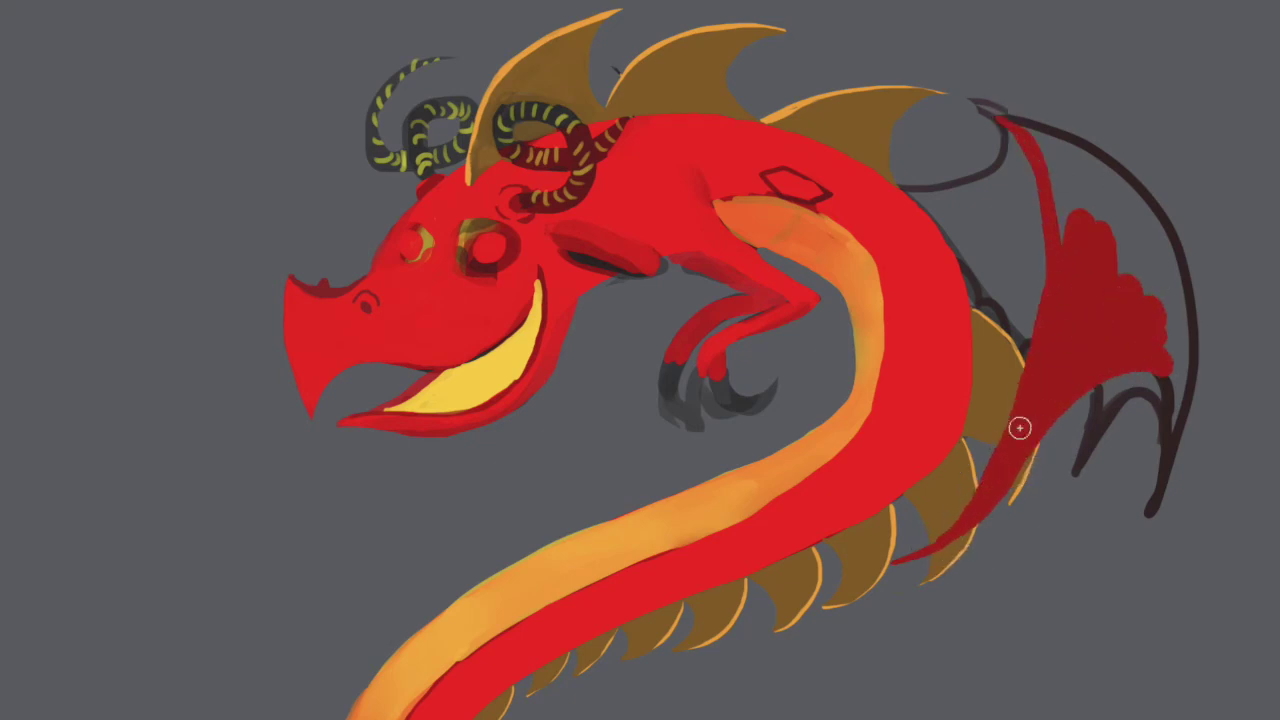
{"action": "left_click_drag", "start_coordinate": [910, 558], "coordinate": [845, 566]}
{"action": "left_click_drag", "start_coordinate": [1062, 196], "coordinate": [1018, 392]}
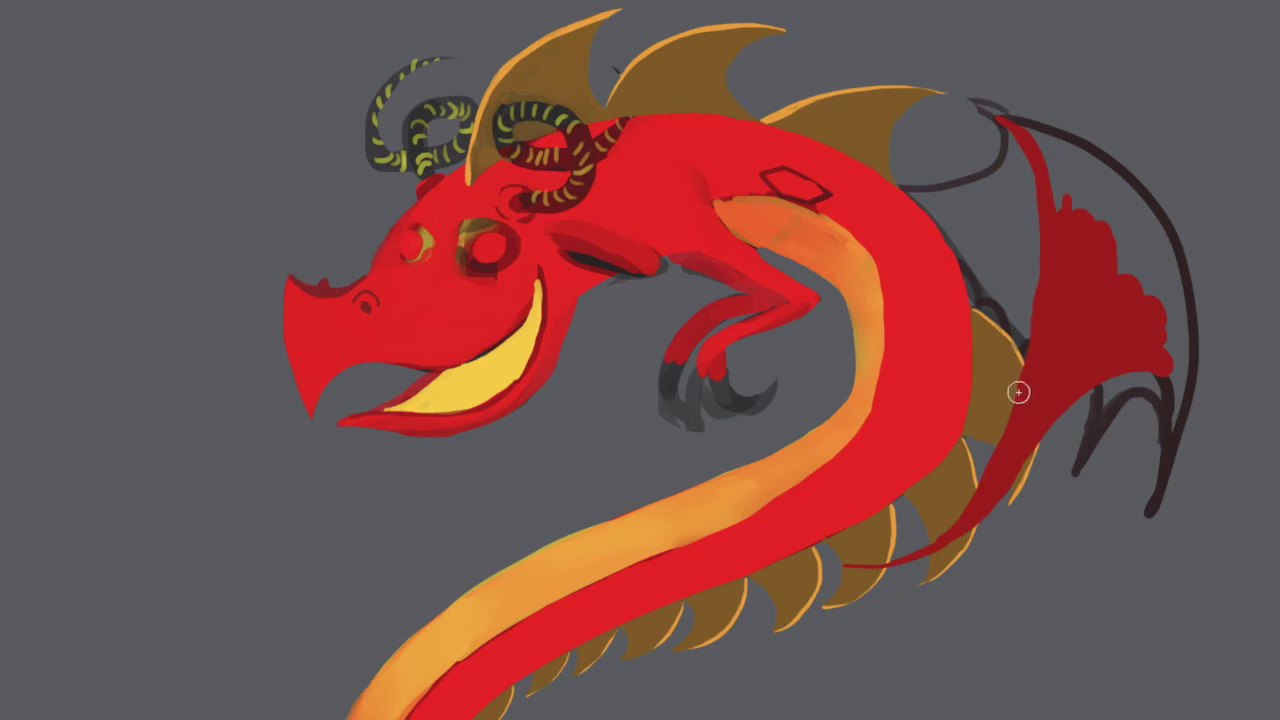
{"action": "mouse_move", "coordinate": [1004, 118]}
{"action": "left_mouse_down"}
{"action": "mouse_move", "coordinate": [1046, 131]}
{"action": "mouse_move", "coordinate": [1006, 120]}
{"action": "mouse_move", "coordinate": [1200, 351]}
{"action": "mouse_move", "coordinate": [1160, 454]}
{"action": "mouse_move", "coordinate": [1080, 400]}
{"action": "left_mouse_up"}
{"action": "mouse_move", "coordinate": [1138, 535]}
{"action": "left_mouse_down"}
{"action": "mouse_move", "coordinate": [1106, 397]}
{"action": "mouse_move", "coordinate": [1157, 329]}
{"action": "mouse_move", "coordinate": [1151, 434]}
{"action": "mouse_move", "coordinate": [1059, 426]}
{"action": "mouse_move", "coordinate": [1008, 481]}
{"action": "left_mouse_up"}
{"action": "mouse_move", "coordinate": [926, 174]}
{"action": "left_mouse_down"}
{"action": "mouse_move", "coordinate": [971, 186]}
{"action": "mouse_move", "coordinate": [971, 114]}
{"action": "mouse_move", "coordinate": [1023, 357]}
{"action": "mouse_move", "coordinate": [1009, 306]}
{"action": "mouse_move", "coordinate": [977, 291]}
{"action": "mouse_move", "coordinate": [1012, 167]}
{"action": "mouse_move", "coordinate": [995, 200]}
{"action": "left_mouse_up"}
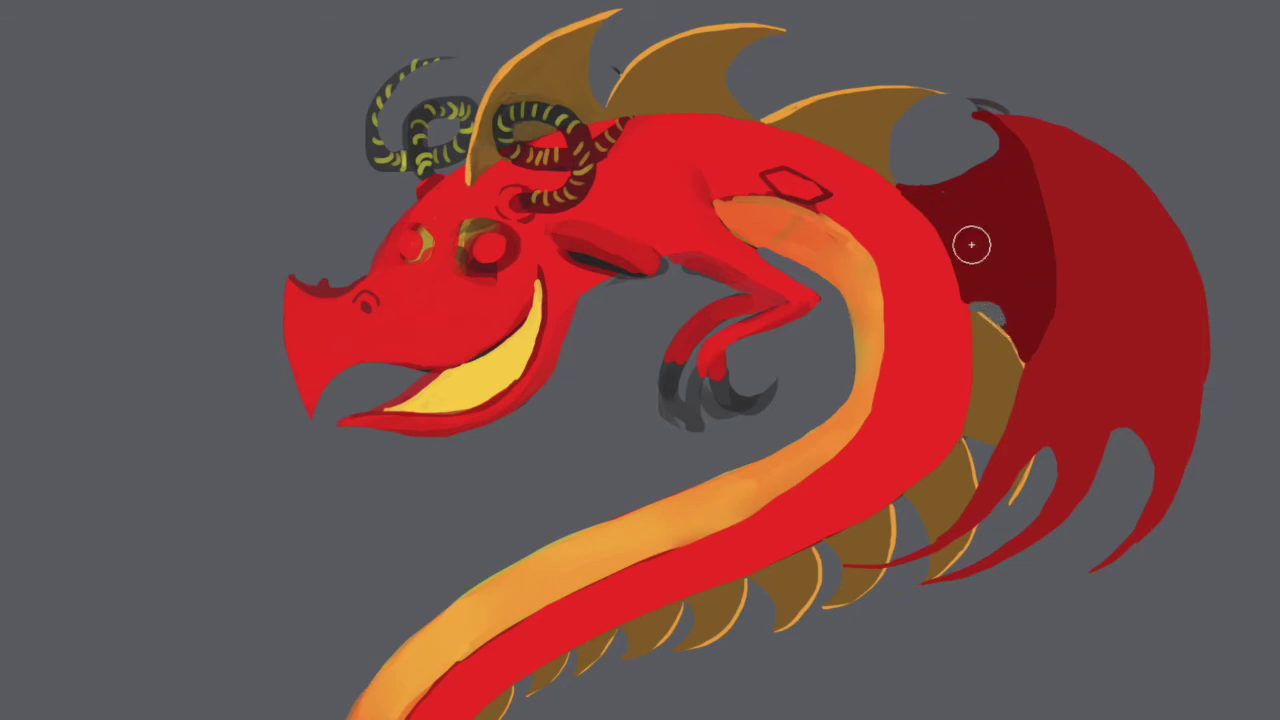
- Sample a darker red for the inner wing section and recolour the grey claws brown
{"action": "left_click_drag", "start_coordinate": [980, 114], "coordinate": [1031, 366]}
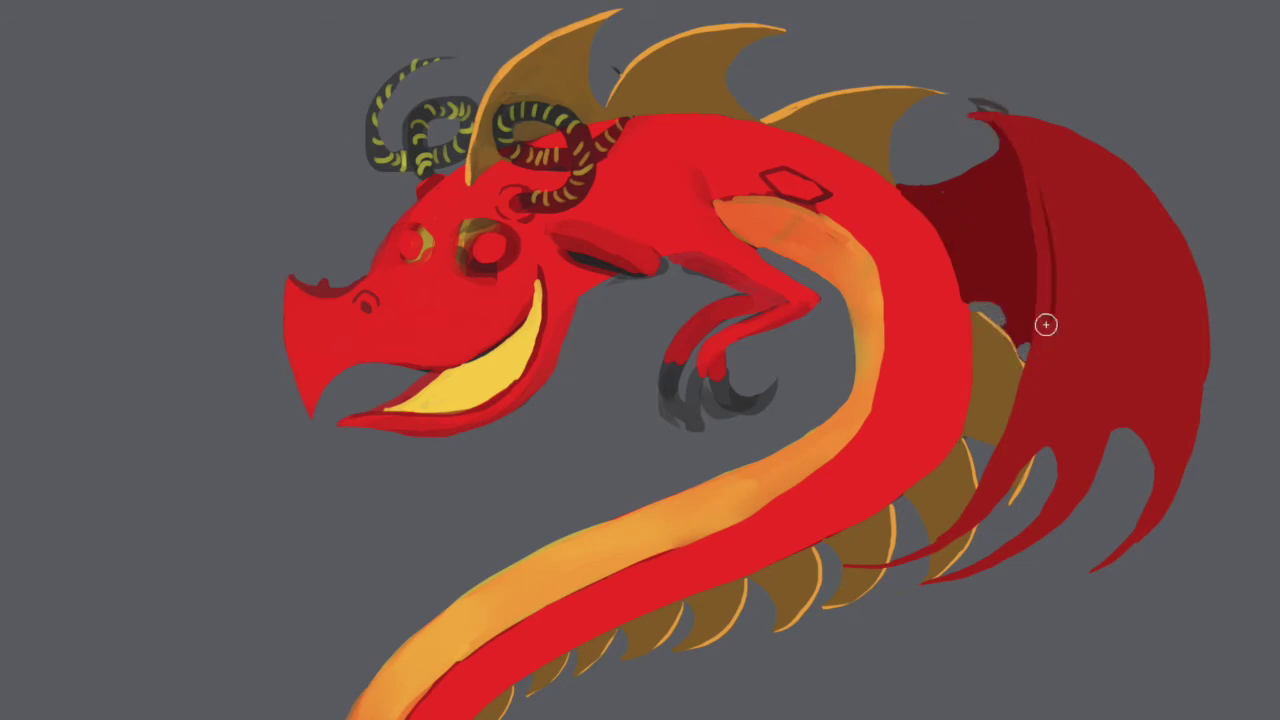
{"action": "left_click", "coordinate": [971, 214], "text": "ctrl"}
{"action": "mouse_move", "coordinate": [891, 186]}
{"action": "left_mouse_down"}
{"action": "mouse_move", "coordinate": [876, 180]}
{"action": "mouse_move", "coordinate": [948, 263]}
{"action": "left_mouse_up"}
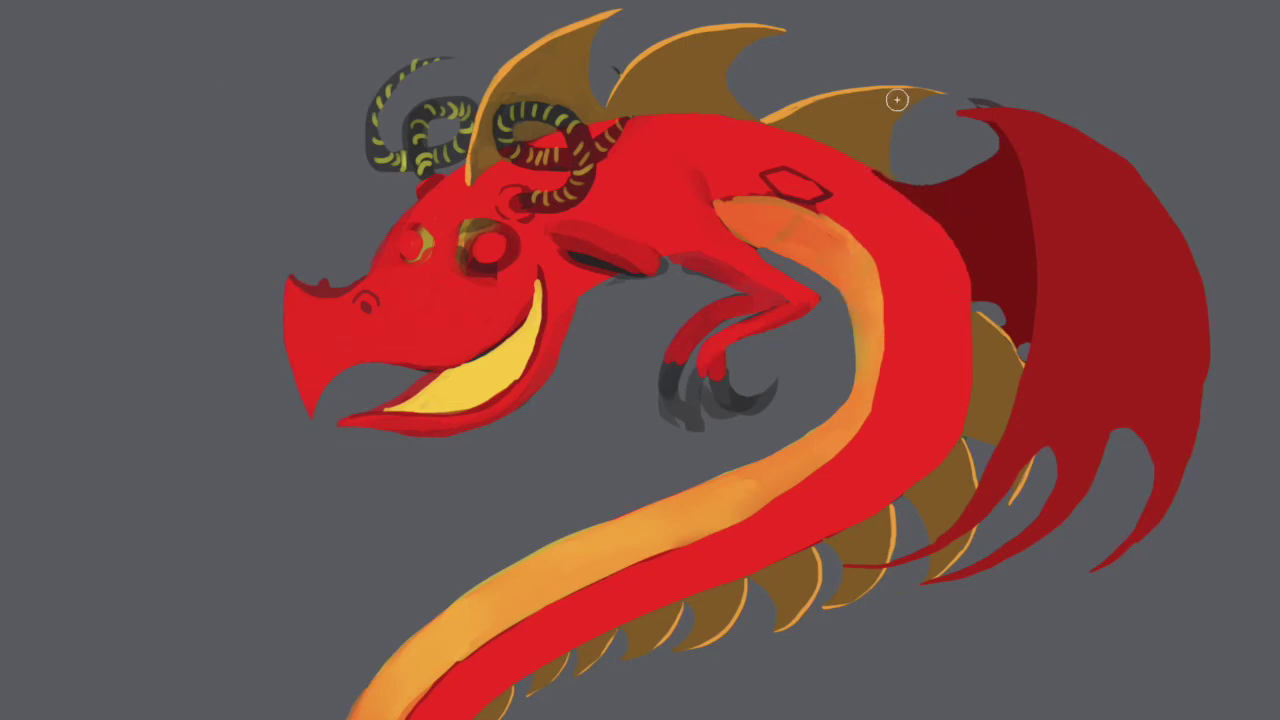
{"action": "mouse_move", "coordinate": [717, 385]}
{"action": "left_mouse_down"}
{"action": "mouse_move", "coordinate": [760, 397]}
{"action": "mouse_move", "coordinate": [697, 400]}
{"action": "mouse_move", "coordinate": [669, 374]}
{"action": "mouse_move", "coordinate": [672, 406]}
{"action": "mouse_move", "coordinate": [689, 403]}
{"action": "left_mouse_up"}
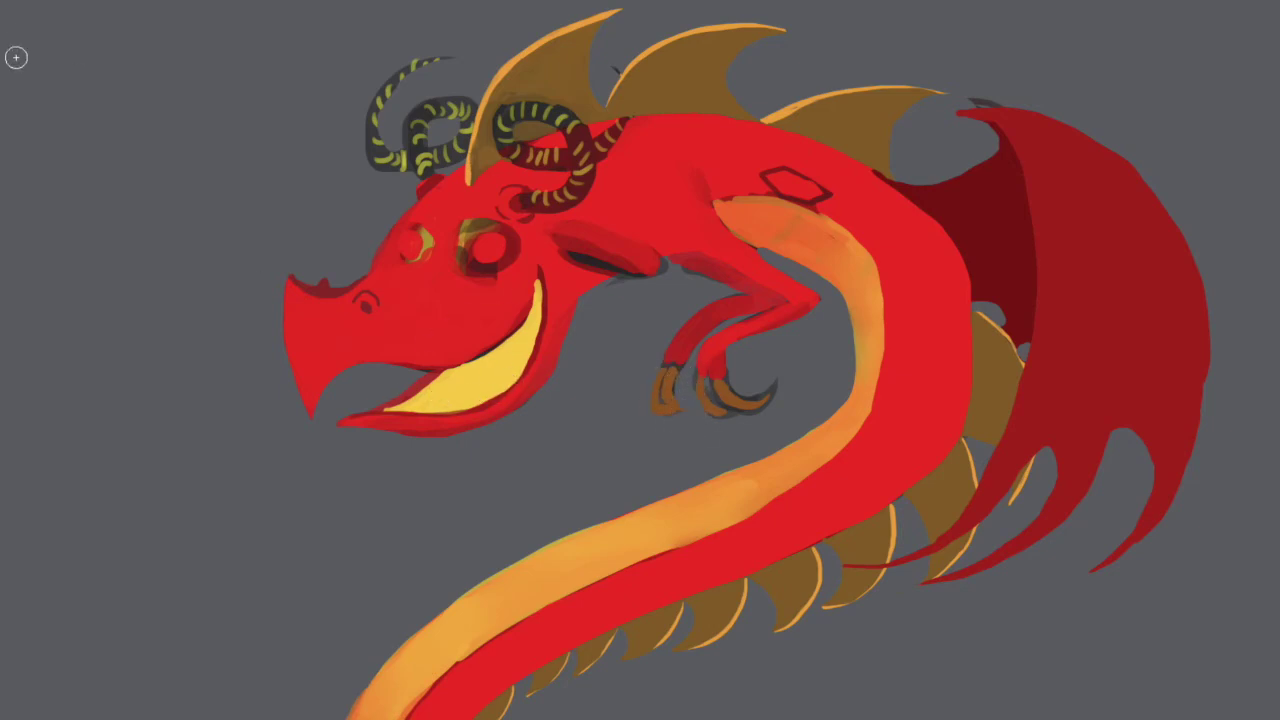
- Paint over both eyes in red and outline them with dark ovals
{"action": "mouse_move", "coordinate": [468, 236]}
{"action": "left_mouse_down"}
{"action": "mouse_move", "coordinate": [508, 258]}
{"action": "mouse_move", "coordinate": [404, 256]}
{"action": "mouse_move", "coordinate": [466, 258]}
{"action": "left_mouse_up"}
{"action": "left_click_drag", "start_coordinate": [389, 250], "coordinate": [386, 251]}
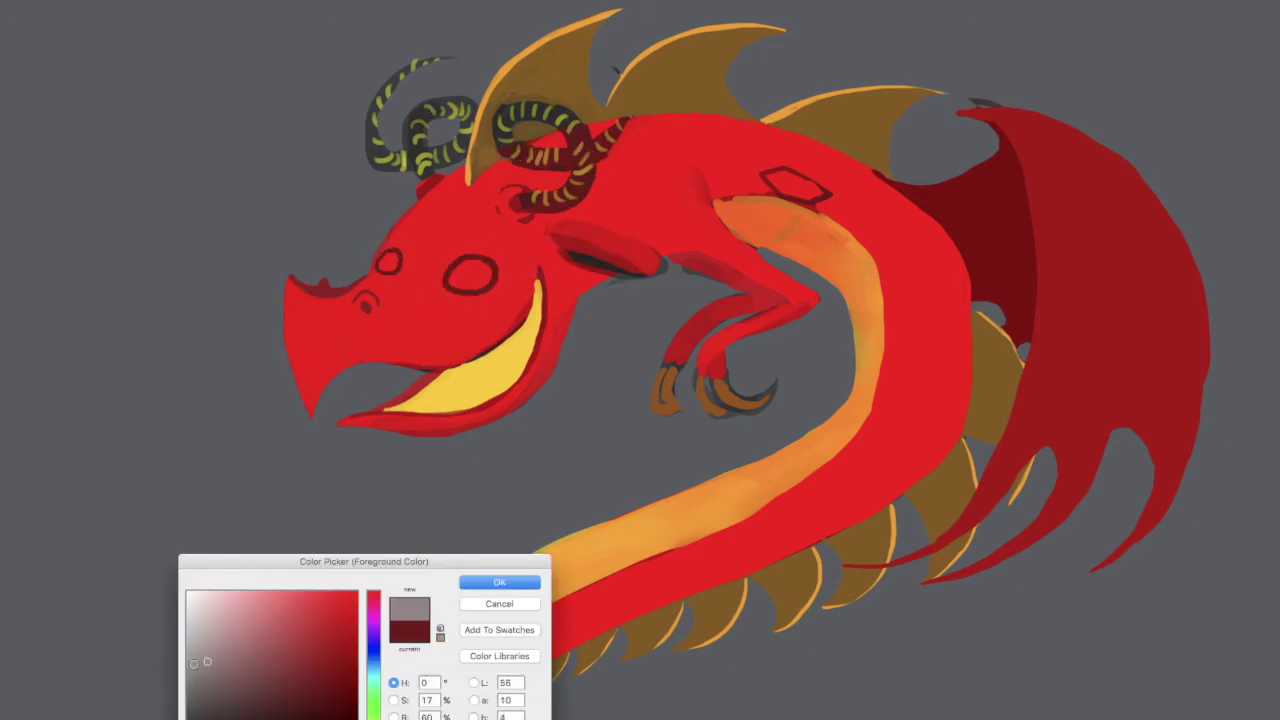
{"action": "left_click", "coordinate": [503, 583]}
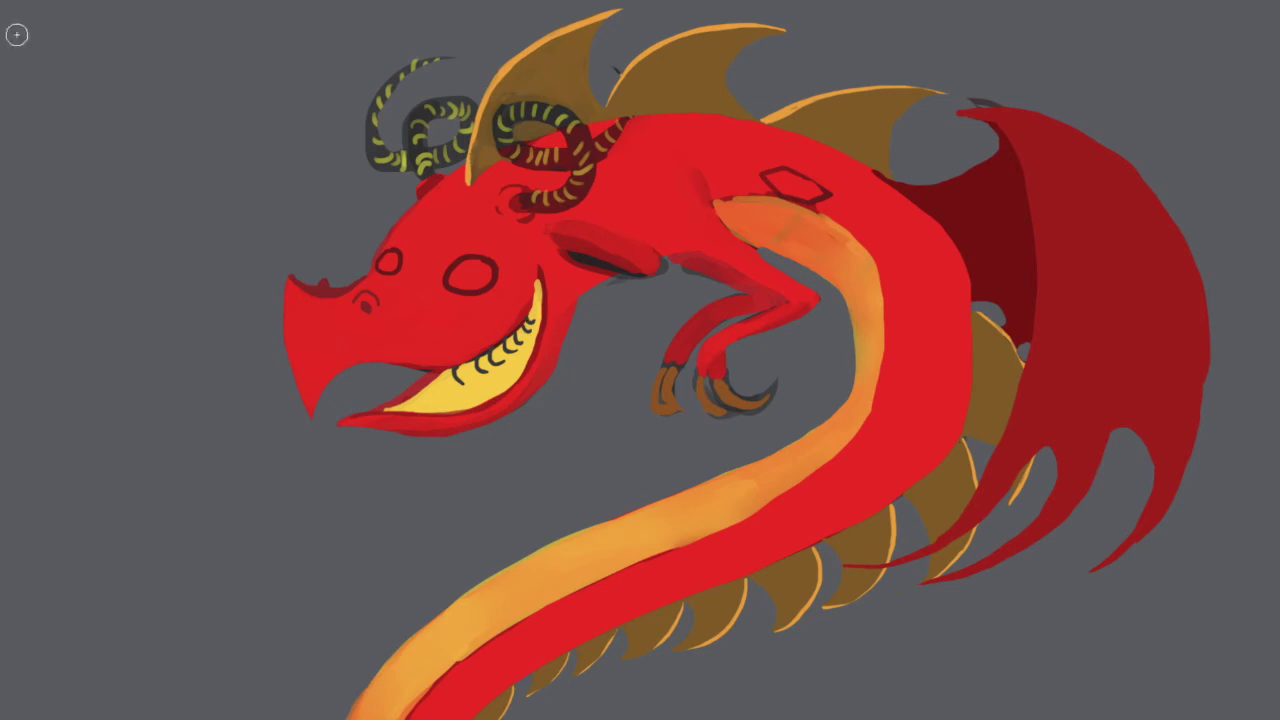
- Add small dark teeth along the yellow jaw and paint a white curled front horn
{"action": "mouse_move", "coordinate": [432, 371]}
{"action": "left_mouse_down"}
{"action": "mouse_move", "coordinate": [429, 383]}
{"action": "mouse_move", "coordinate": [406, 380]}
{"action": "mouse_move", "coordinate": [436, 408]}
{"action": "left_mouse_up"}
{"action": "mouse_move", "coordinate": [478, 388]}
{"action": "left_mouse_down"}
{"action": "mouse_move", "coordinate": [480, 400]}
{"action": "mouse_move", "coordinate": [510, 384]}
{"action": "left_mouse_up"}
{"action": "left_click_drag", "start_coordinate": [540, 326], "coordinate": [542, 338]}
{"action": "left_click_drag", "start_coordinate": [386, 388], "coordinate": [388, 400]}
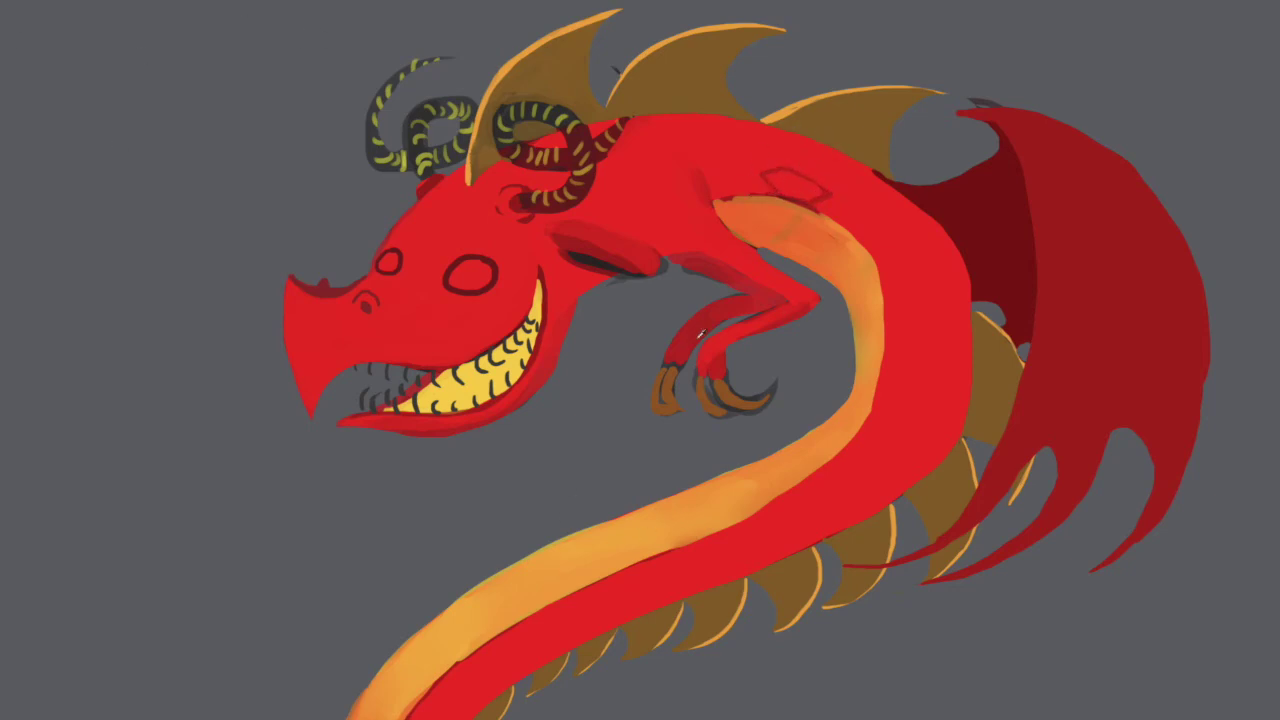
{"action": "mouse_move", "coordinate": [612, 68]}
{"action": "left_mouse_down"}
{"action": "mouse_move", "coordinate": [626, 110]}
{"action": "mouse_move", "coordinate": [530, 205]}
{"action": "mouse_move", "coordinate": [567, 118]}
{"action": "mouse_move", "coordinate": [500, 120]}
{"action": "mouse_move", "coordinate": [520, 170]}
{"action": "mouse_move", "coordinate": [556, 120]}
{"action": "mouse_move", "coordinate": [575, 152]}
{"action": "mouse_move", "coordinate": [580, 65]}
{"action": "left_mouse_up"}
{"action": "left_click_drag", "start_coordinate": [520, 146], "coordinate": [611, 138]}
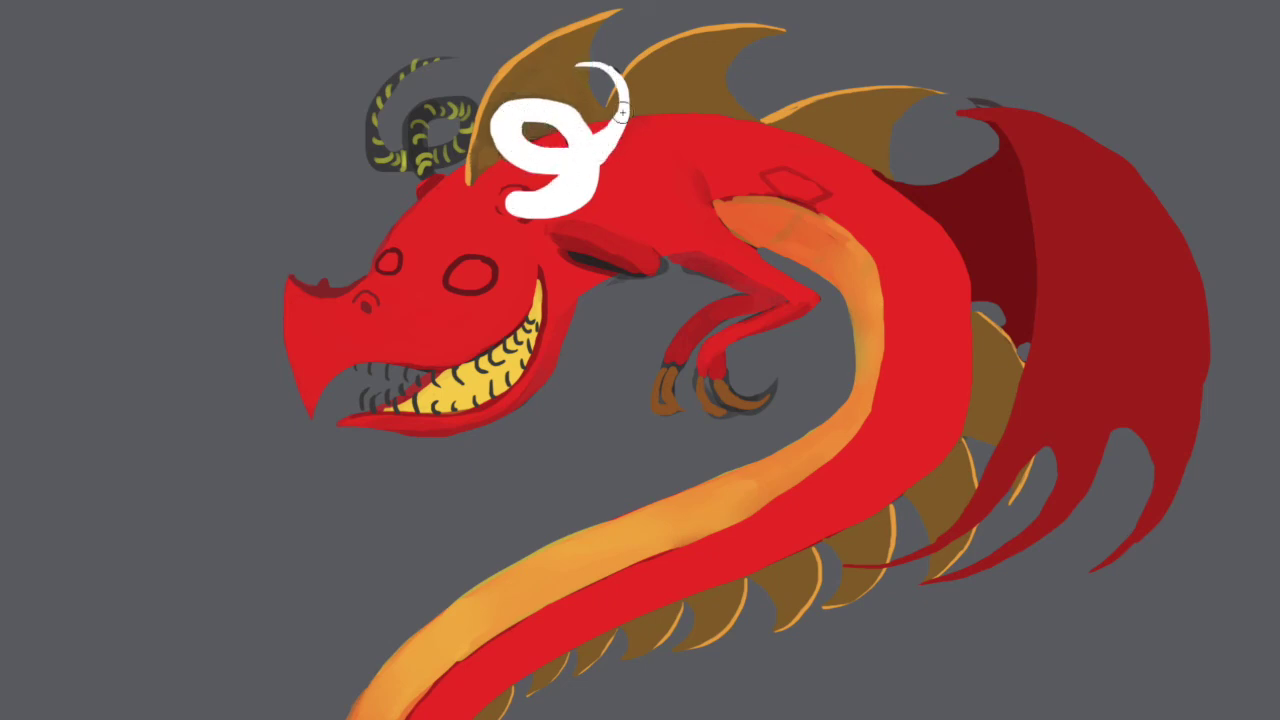
- Paint a thick white curl over the back horn, remove the left eye outline, and undo forehead shading
{"action": "mouse_move", "coordinate": [462, 56]}
{"action": "left_mouse_down"}
{"action": "mouse_move", "coordinate": [405, 165]}
{"action": "mouse_move", "coordinate": [470, 110]}
{"action": "mouse_move", "coordinate": [410, 135]}
{"action": "mouse_move", "coordinate": [417, 172]}
{"action": "mouse_move", "coordinate": [367, 128]}
{"action": "mouse_move", "coordinate": [478, 66]}
{"action": "left_mouse_up"}
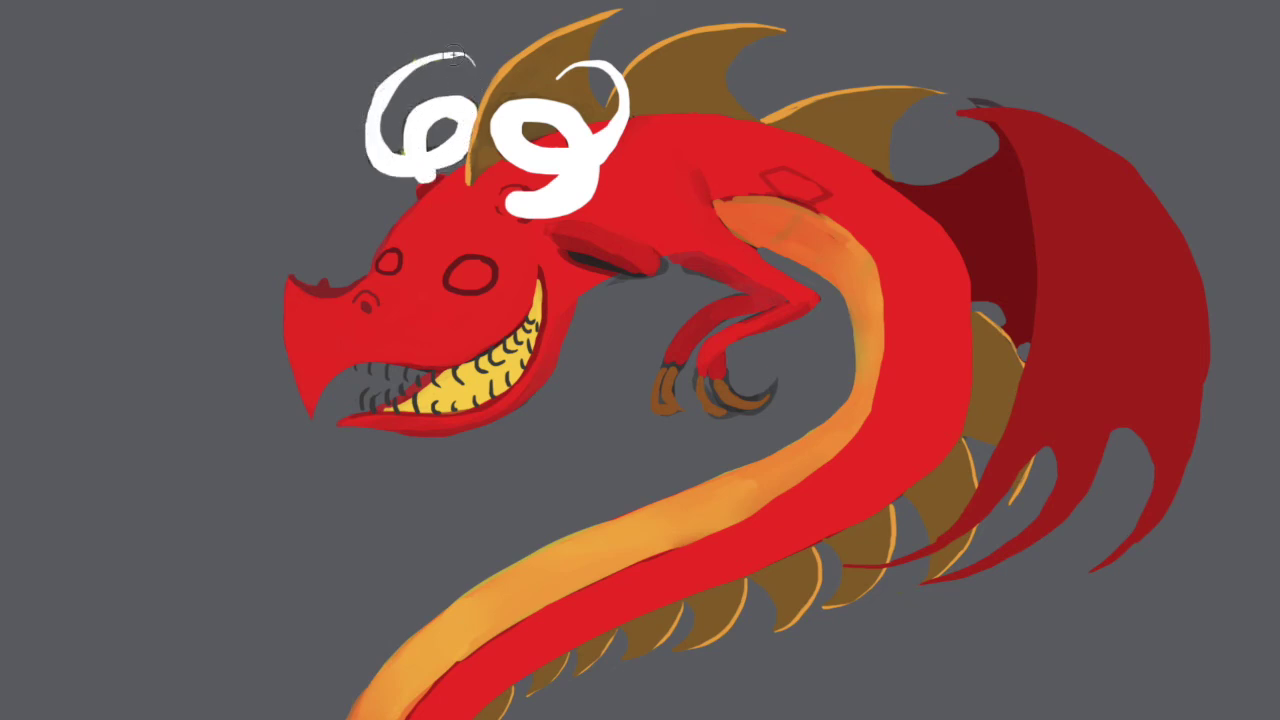
{"action": "mouse_move", "coordinate": [470, 118]}
{"action": "left_mouse_down"}
{"action": "mouse_move", "coordinate": [395, 155]}
{"action": "mouse_move", "coordinate": [368, 90]}
{"action": "mouse_move", "coordinate": [470, 60]}
{"action": "left_mouse_up"}
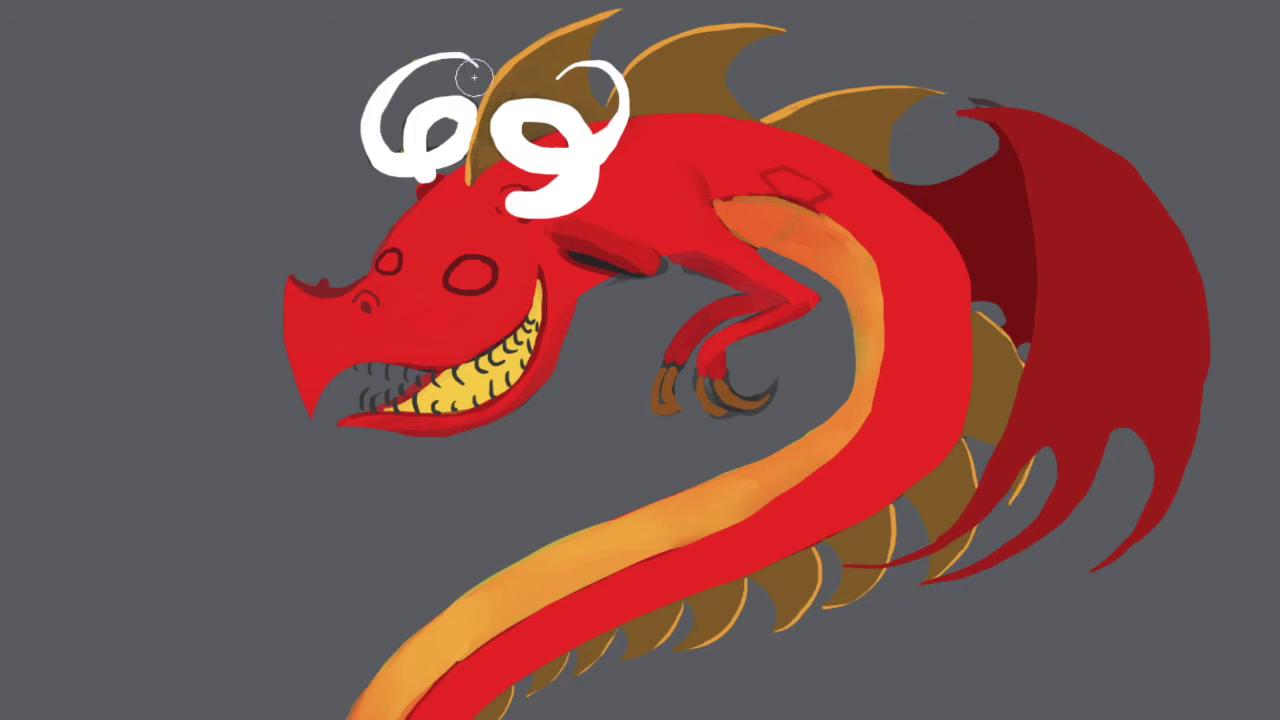
{"action": "mouse_move", "coordinate": [396, 256]}
{"action": "left_mouse_down"}
{"action": "mouse_move", "coordinate": [365, 264]}
{"action": "mouse_move", "coordinate": [351, 289]}
{"action": "mouse_move", "coordinate": [374, 289]}
{"action": "mouse_move", "coordinate": [449, 191]}
{"action": "mouse_move", "coordinate": [407, 209]}
{"action": "left_mouse_up"}
{"action": "key", "text": "ctrl+z"}
{"action": "key", "text": "ctrl+z"}
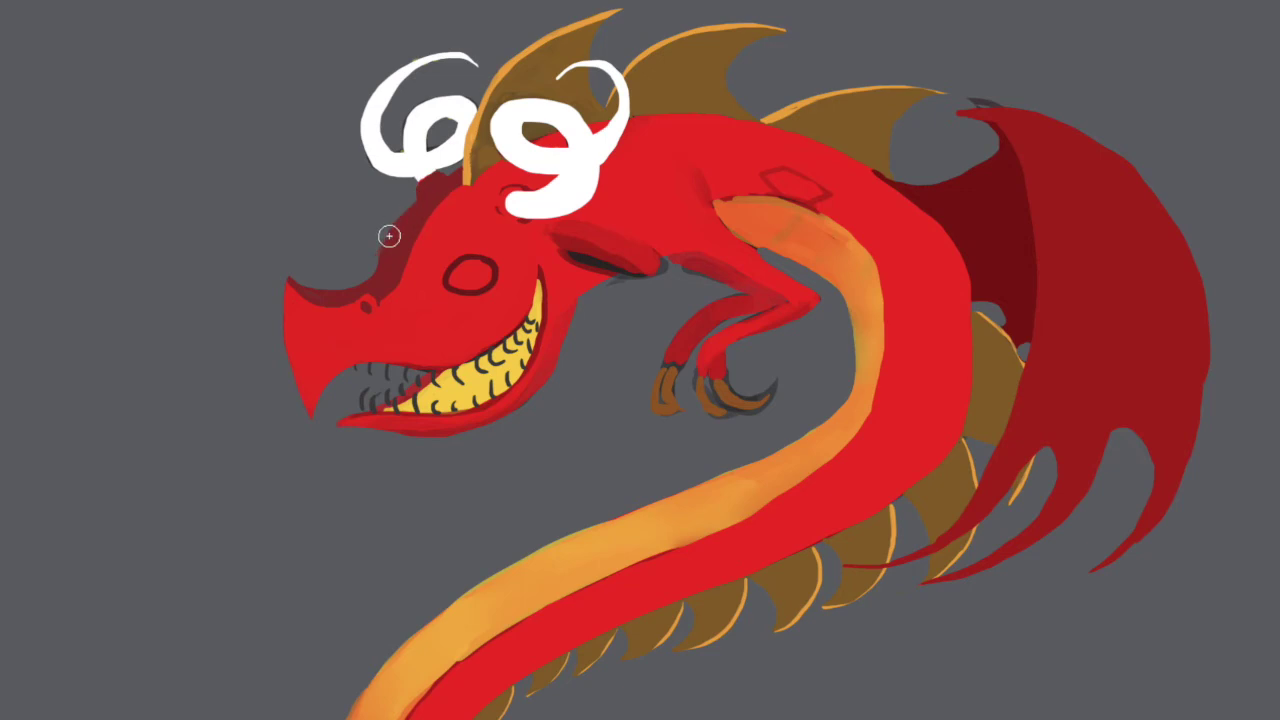
{"action": "scroll", "coordinate": [724, 264], "scroll_direction": "up", "scroll_amount": 1}
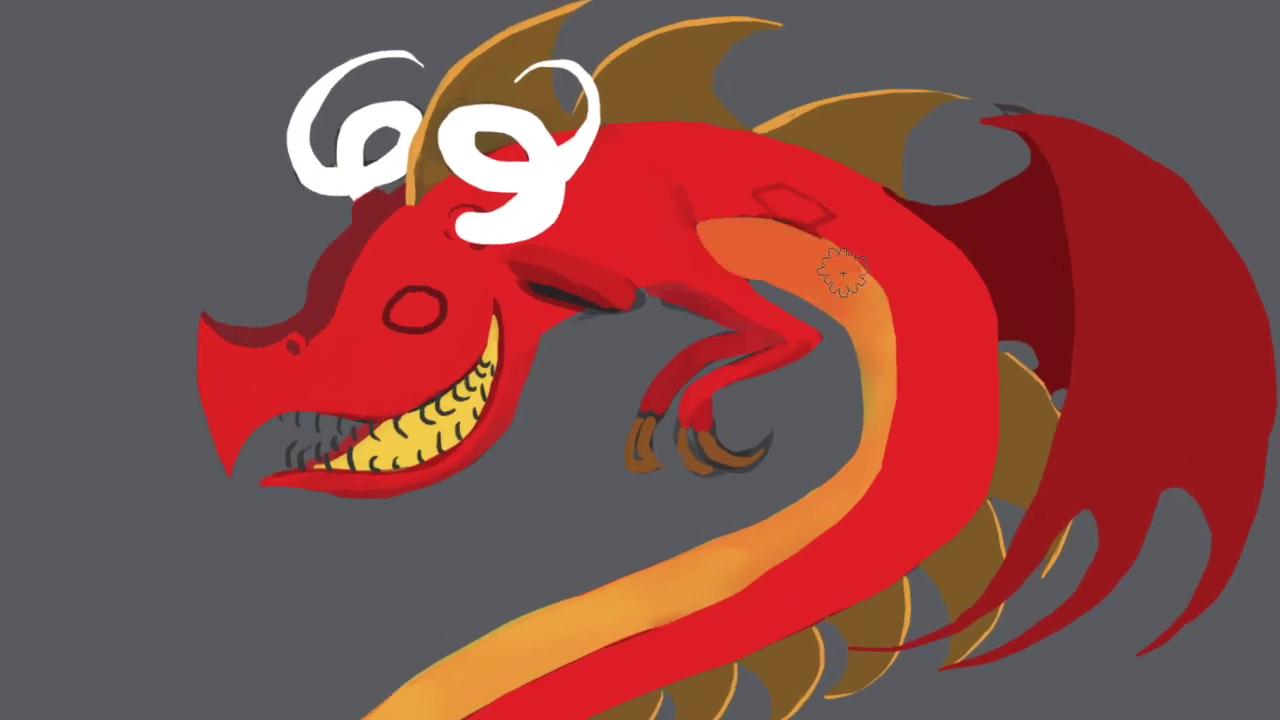
- Lighten the belly stripe, then try red over the horn's lower curl and undo it
{"action": "left_click_drag", "start_coordinate": [740, 533], "coordinate": [600, 589]}
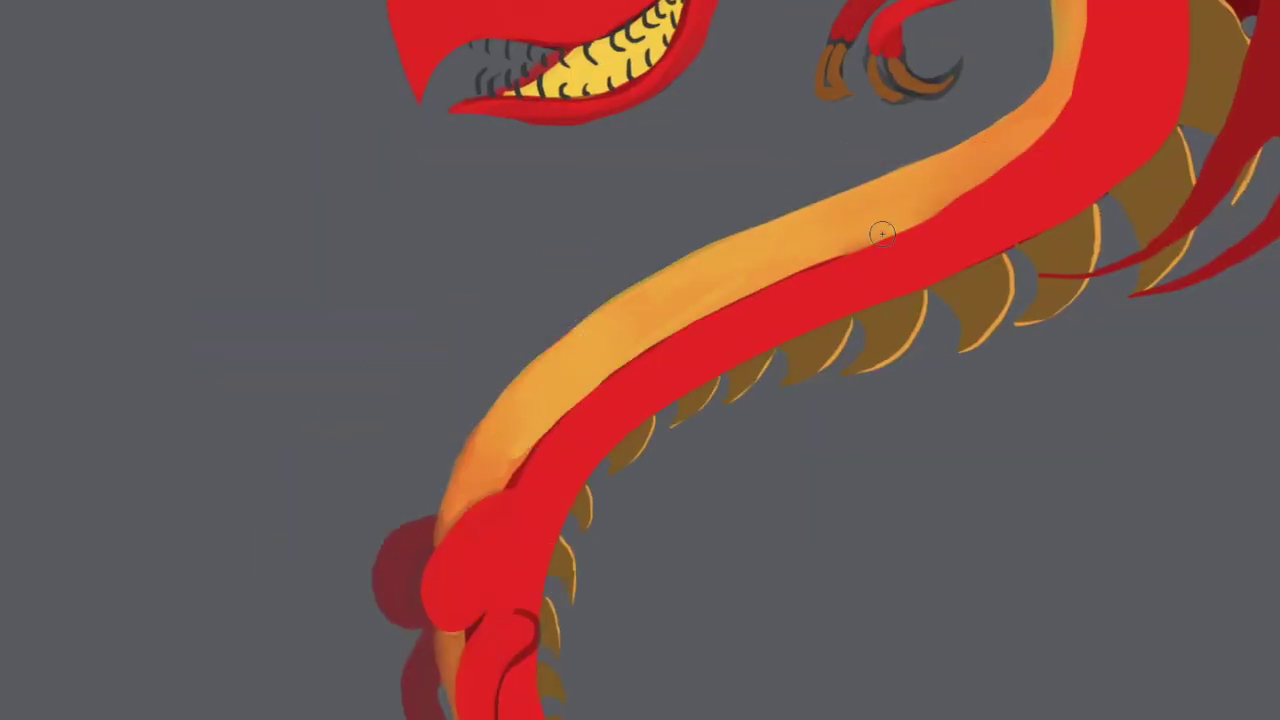
{"action": "left_click_drag", "start_coordinate": [600, 363], "coordinate": [950, 180]}
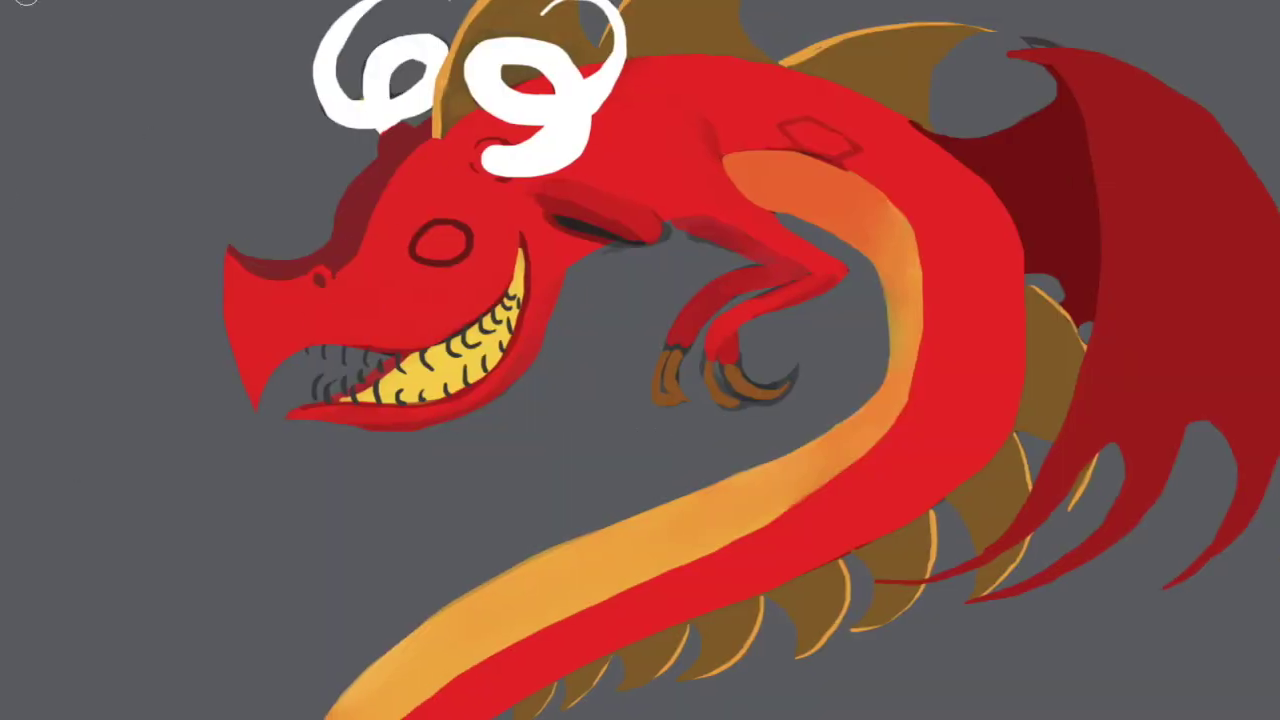
{"action": "mouse_move", "coordinate": [588, 130]}
{"action": "left_mouse_down"}
{"action": "mouse_move", "coordinate": [540, 176]}
{"action": "mouse_move", "coordinate": [520, 174]}
{"action": "left_mouse_up"}
{"action": "left_click_drag", "start_coordinate": [594, 108], "coordinate": [505, 166]}
{"action": "key", "text": "ctrl+z"}
{"action": "key", "text": "ctrl+z"}
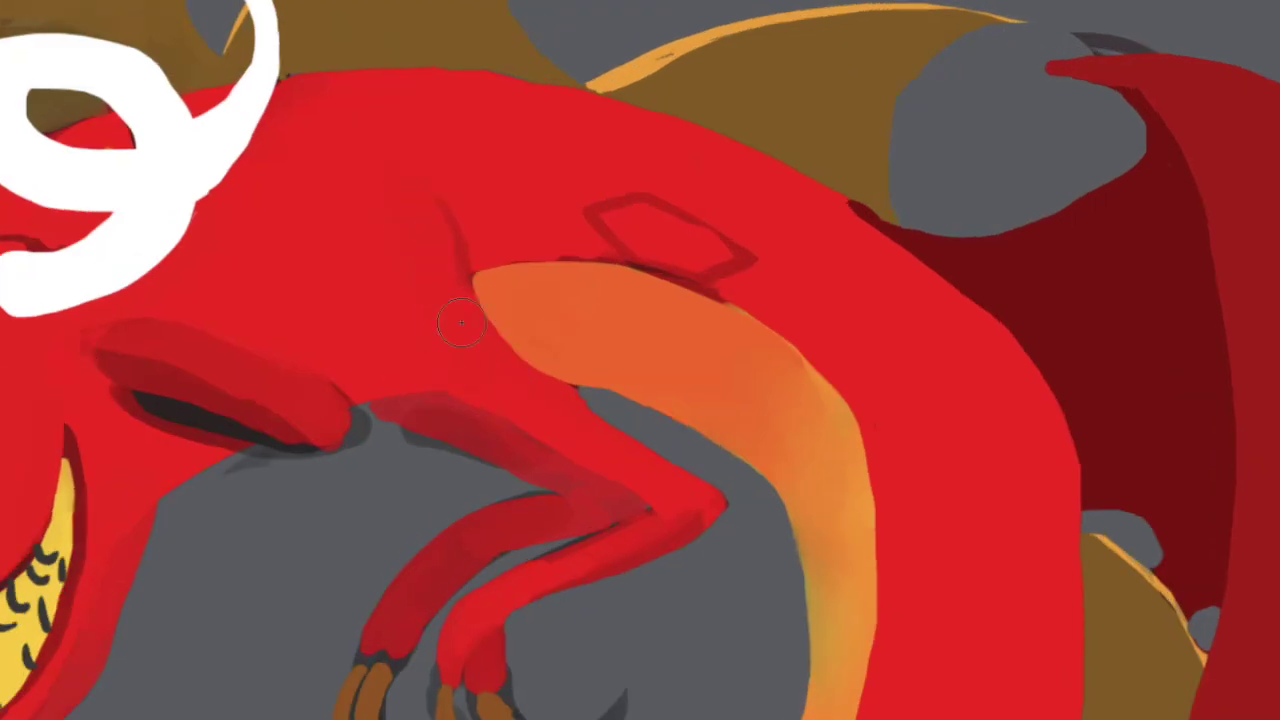
- Try painting red over the orange stripe's left edge, undoing the attempts
{"action": "left_click_drag", "start_coordinate": [474, 286], "coordinate": [594, 360]}
{"action": "key", "text": "ctrl+z"}
{"action": "left_click_drag", "start_coordinate": [462, 280], "coordinate": [582, 384]}
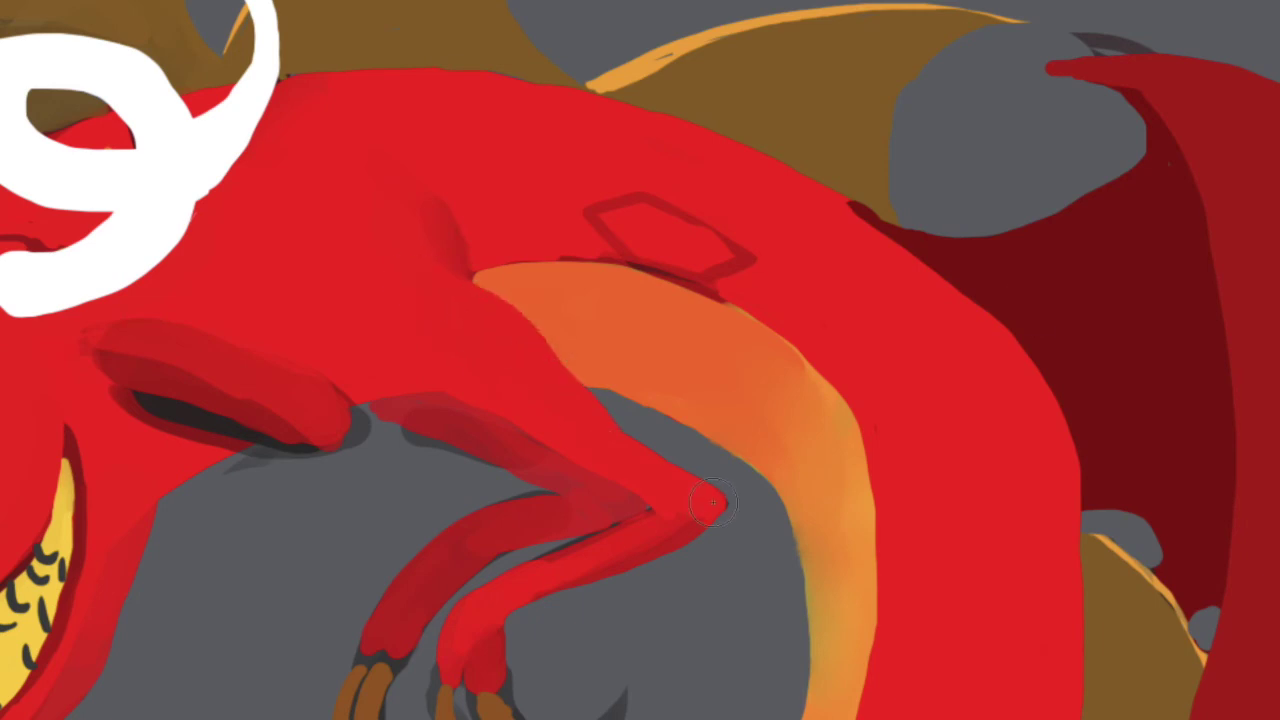
{"action": "key", "text": "ctrl+z"}
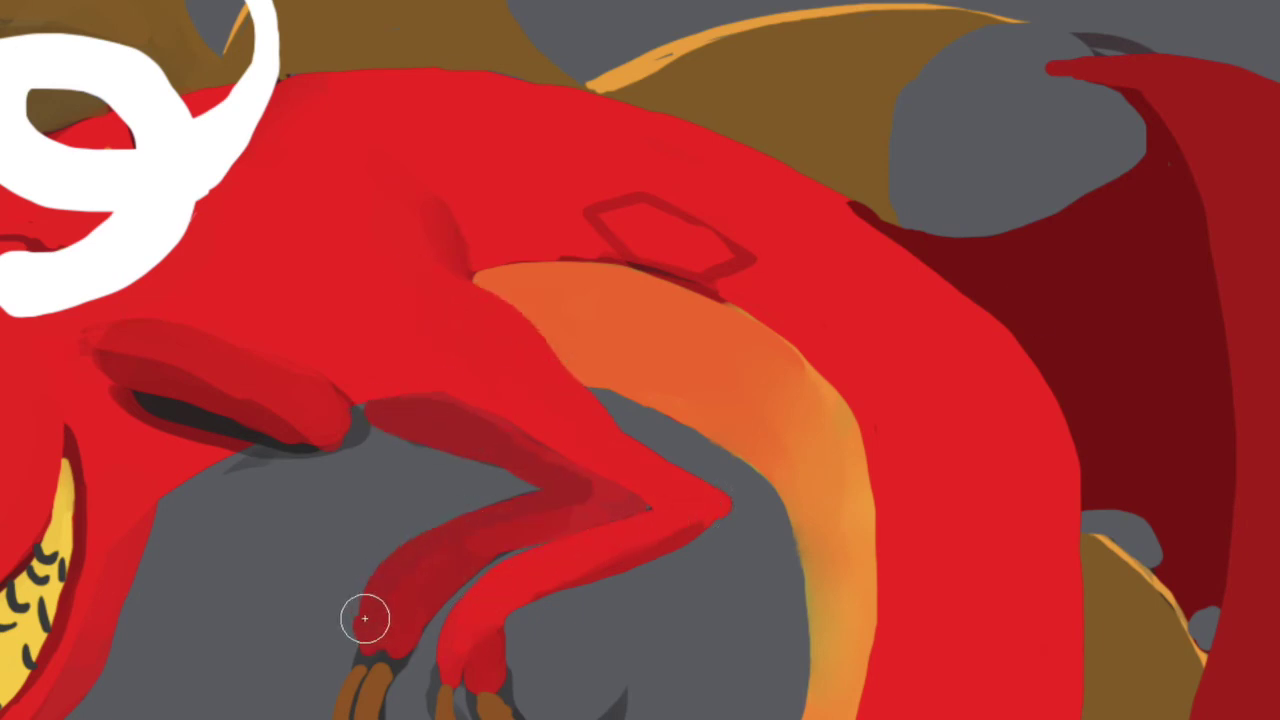
{"action": "scroll", "coordinate": [370, 628], "scroll_direction": "down", "scroll_amount": 3}
- Paint out the brown claws in background grey and reshape both leg tips into red paws
{"action": "left_click_drag", "start_coordinate": [426, 331], "coordinate": [345, 470]}
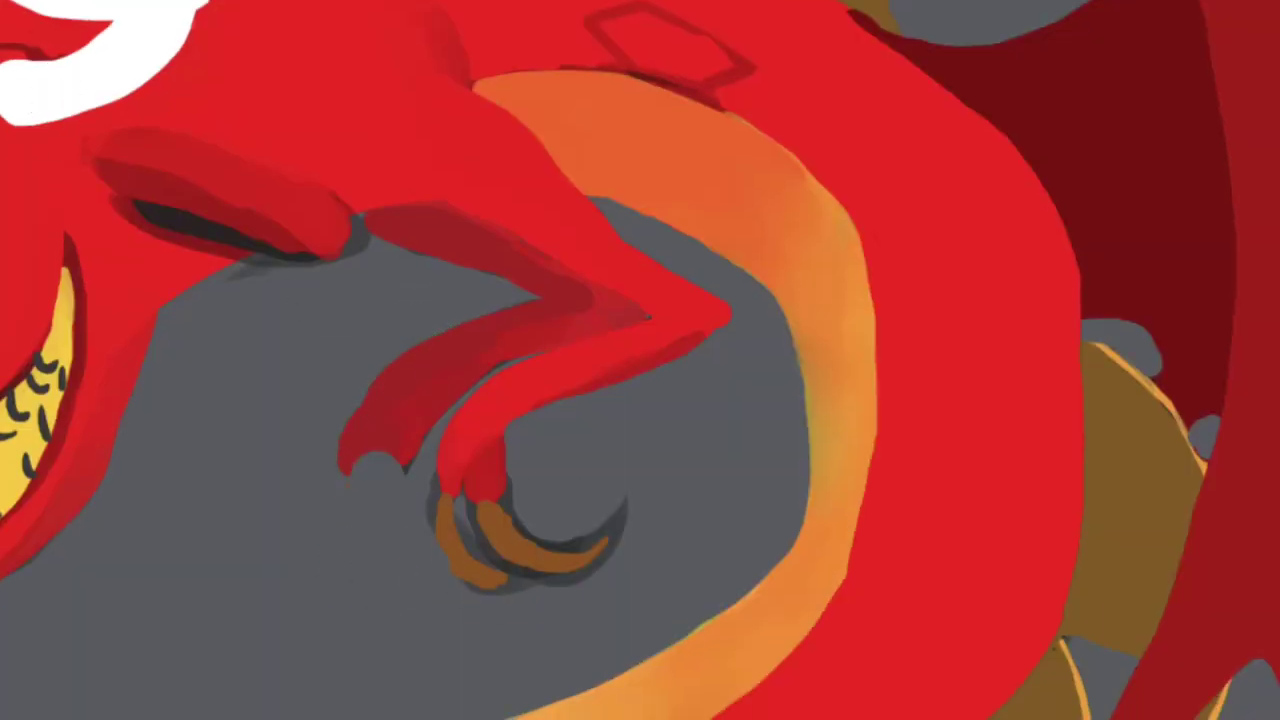
{"action": "left_click_drag", "start_coordinate": [512, 522], "coordinate": [566, 488]}
{"action": "mouse_move", "coordinate": [392, 482]}
{"action": "left_mouse_down"}
{"action": "mouse_move", "coordinate": [342, 461]}
{"action": "mouse_move", "coordinate": [399, 558]}
{"action": "left_mouse_up"}
{"action": "left_click_drag", "start_coordinate": [380, 470], "coordinate": [386, 543]}
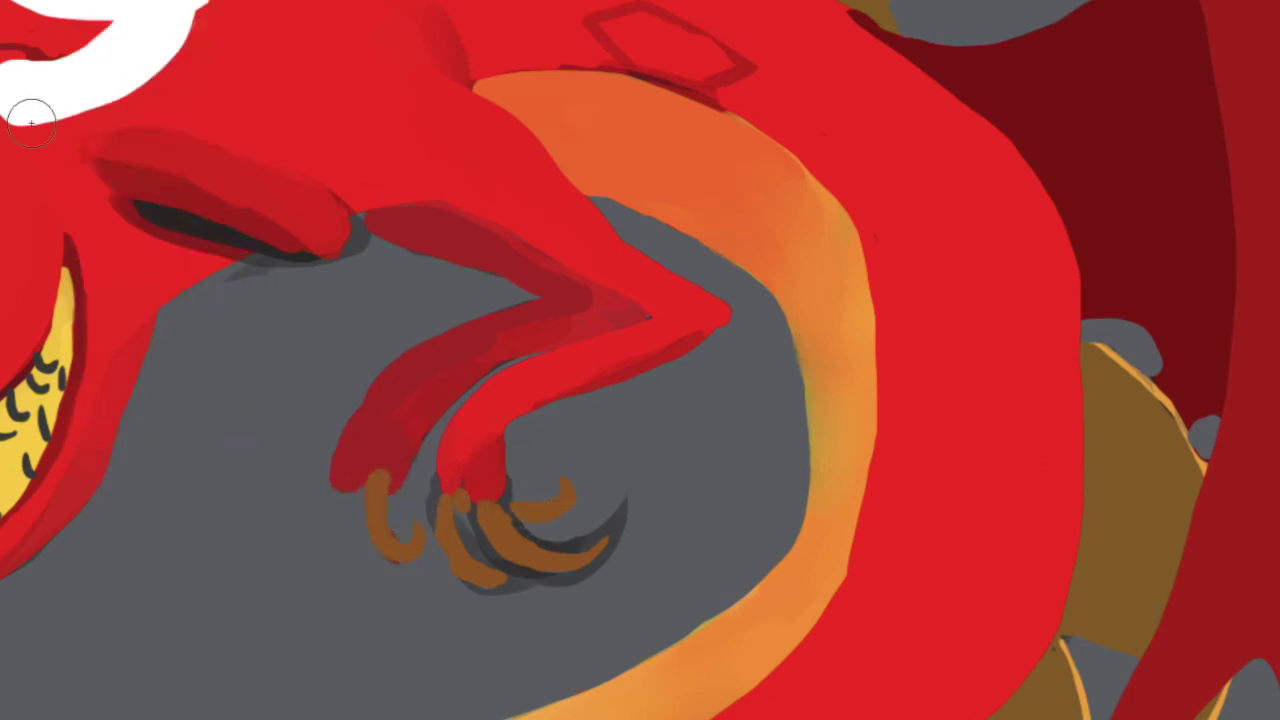
{"action": "left_click_drag", "start_coordinate": [440, 500], "coordinate": [590, 570]}
{"action": "mouse_move", "coordinate": [350, 460]}
{"action": "left_mouse_down"}
{"action": "mouse_move", "coordinate": [413, 523]}
{"action": "mouse_move", "coordinate": [395, 540]}
{"action": "left_mouse_up"}
{"action": "left_click_drag", "start_coordinate": [465, 470], "coordinate": [485, 505]}
{"action": "mouse_move", "coordinate": [378, 450]}
{"action": "left_mouse_down"}
{"action": "mouse_move", "coordinate": [365, 490]}
{"action": "mouse_move", "coordinate": [402, 500]}
{"action": "left_mouse_up"}
- Cover the grey under the eye slit and paint a dark red shadow below the eye
{"action": "left_click_drag", "start_coordinate": [235, 270], "coordinate": [360, 245]}
{"action": "key", "text": "bracketleft"}
{"action": "key", "text": "bracketleft"}
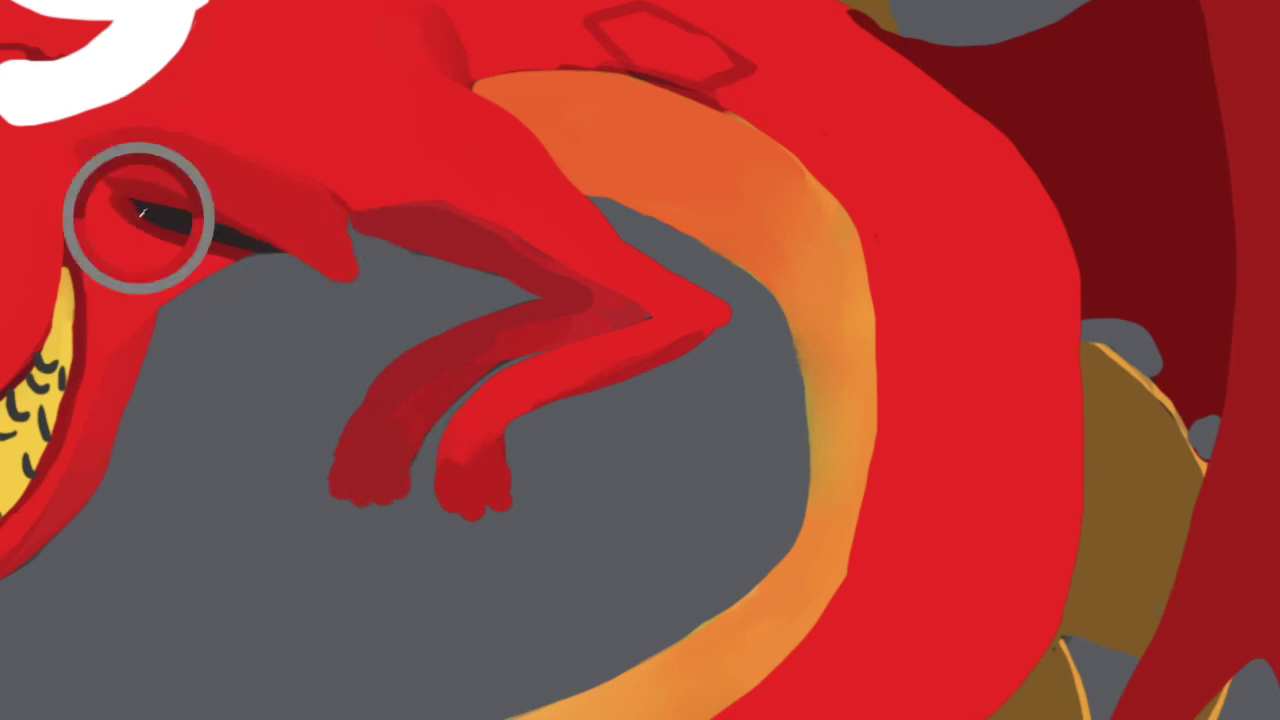
{"action": "mouse_move", "coordinate": [263, 260]}
{"action": "left_mouse_down"}
{"action": "mouse_move", "coordinate": [345, 276]}
{"action": "mouse_move", "coordinate": [334, 228]}
{"action": "left_mouse_up"}
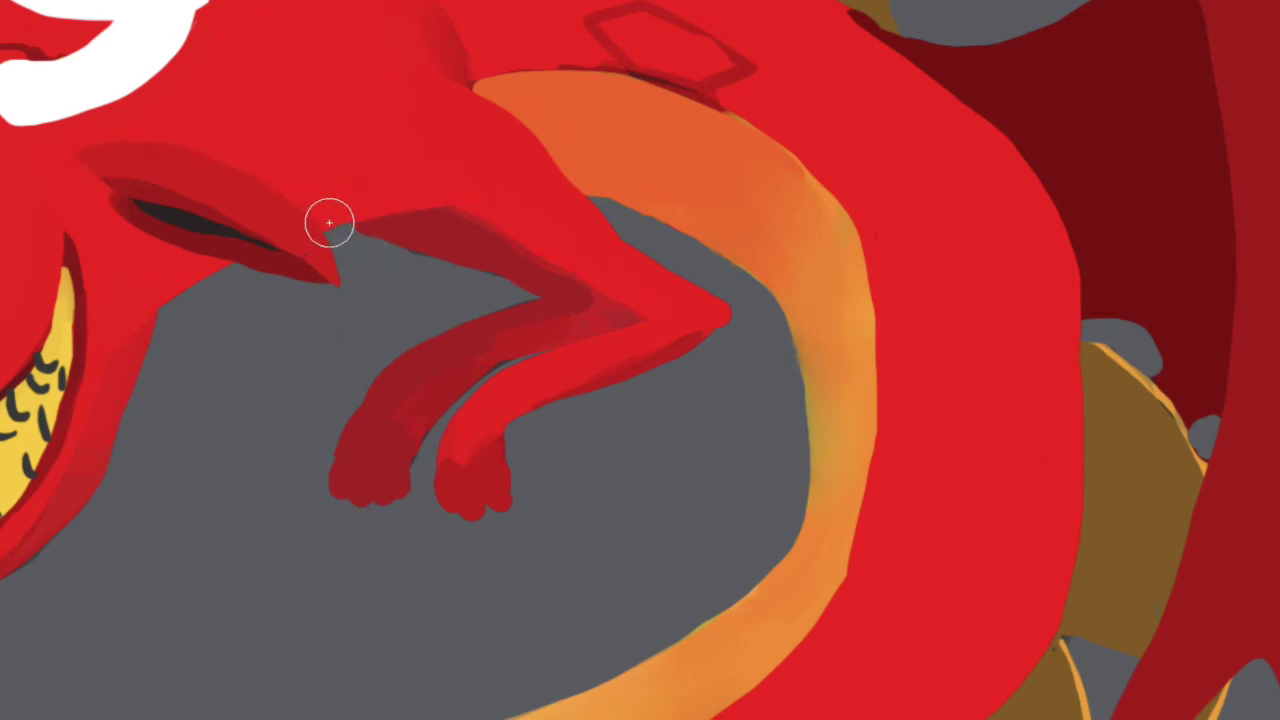
- Paint white curved claws on both front feet and touch up the leg in red
{"action": "left_click", "coordinate": [190, 596]}
{"action": "left_click", "coordinate": [497, 577]}
{"action": "mouse_move", "coordinate": [500, 508]}
{"action": "left_mouse_down"}
{"action": "mouse_move", "coordinate": [535, 495]}
{"action": "mouse_move", "coordinate": [466, 543]}
{"action": "left_mouse_up"}
{"action": "mouse_move", "coordinate": [415, 462]}
{"action": "left_mouse_down"}
{"action": "mouse_move", "coordinate": [391, 509]}
{"action": "mouse_move", "coordinate": [409, 551]}
{"action": "left_mouse_up"}
{"action": "mouse_move", "coordinate": [350, 495]}
{"action": "left_mouse_down"}
{"action": "mouse_move", "coordinate": [360, 548]}
{"action": "mouse_move", "coordinate": [332, 562]}
{"action": "left_mouse_up"}
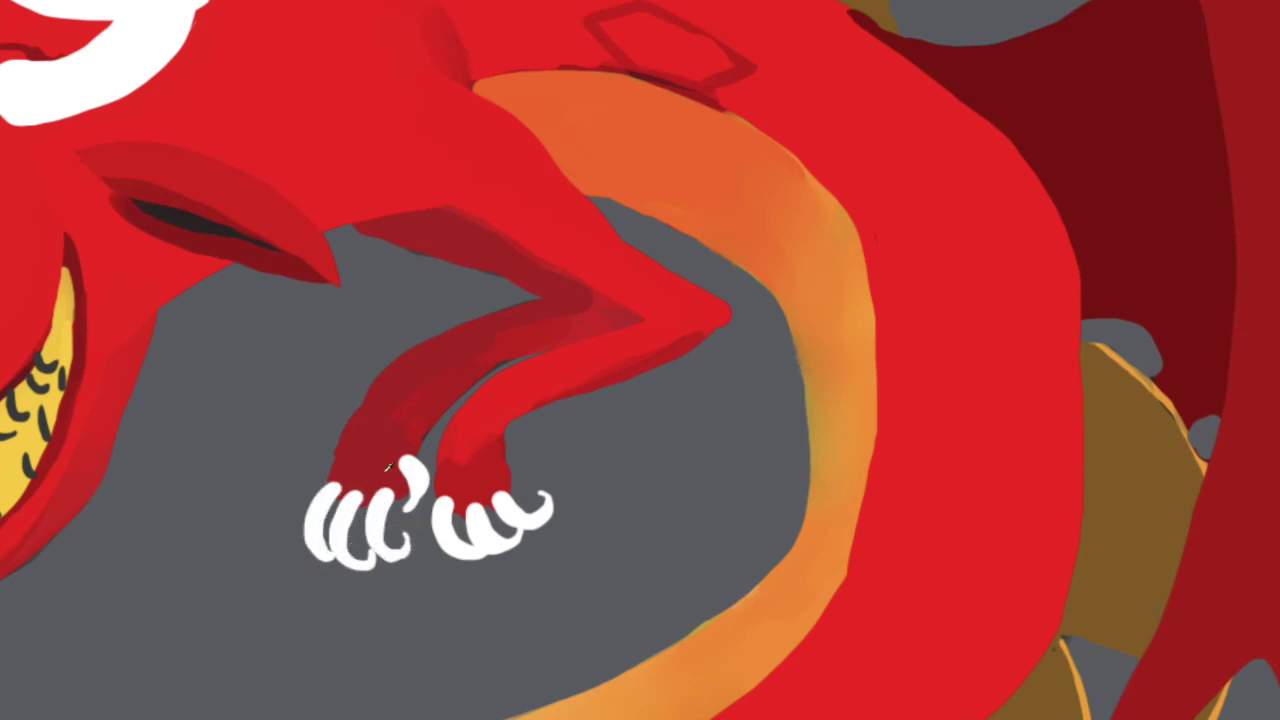
{"action": "left_click_drag", "start_coordinate": [410, 460], "coordinate": [395, 510]}
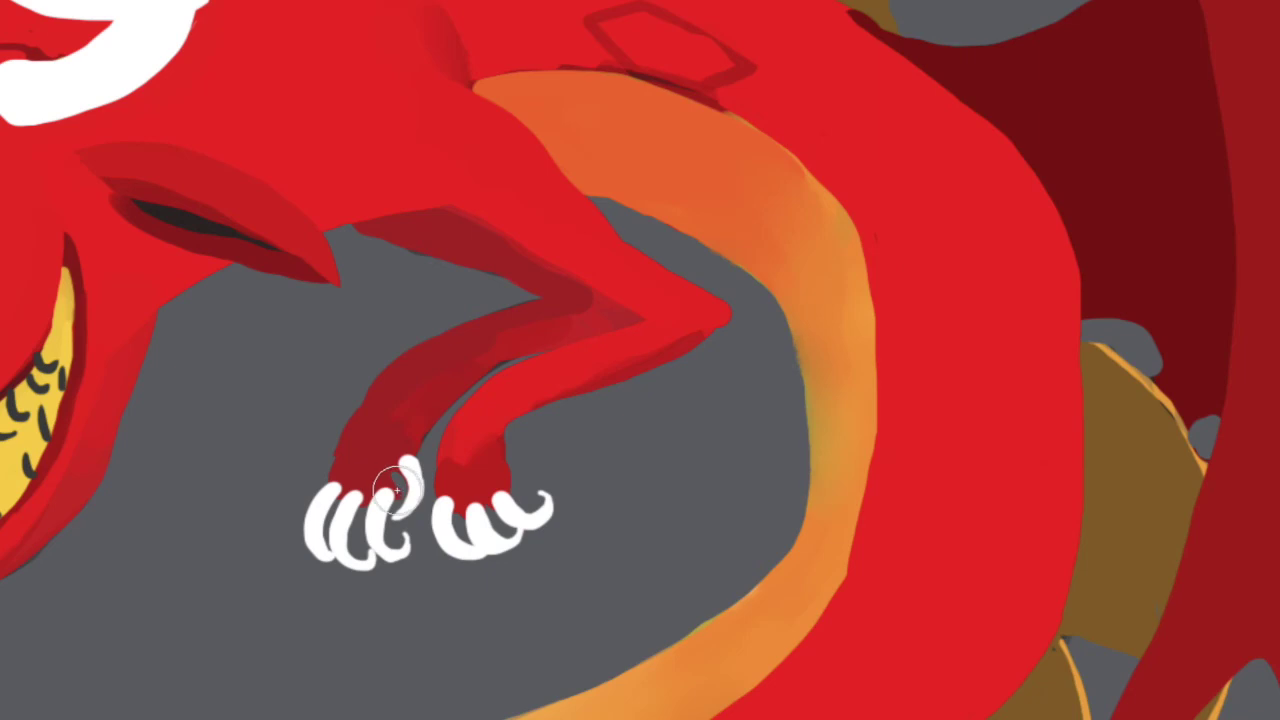
{"action": "left_click_drag", "start_coordinate": [395, 468], "coordinate": [419, 456]}
{"action": "left_click", "coordinate": [669, 300]}
{"action": "scroll", "coordinate": [448, 244], "scroll_direction": "up", "scroll_amount": 5}
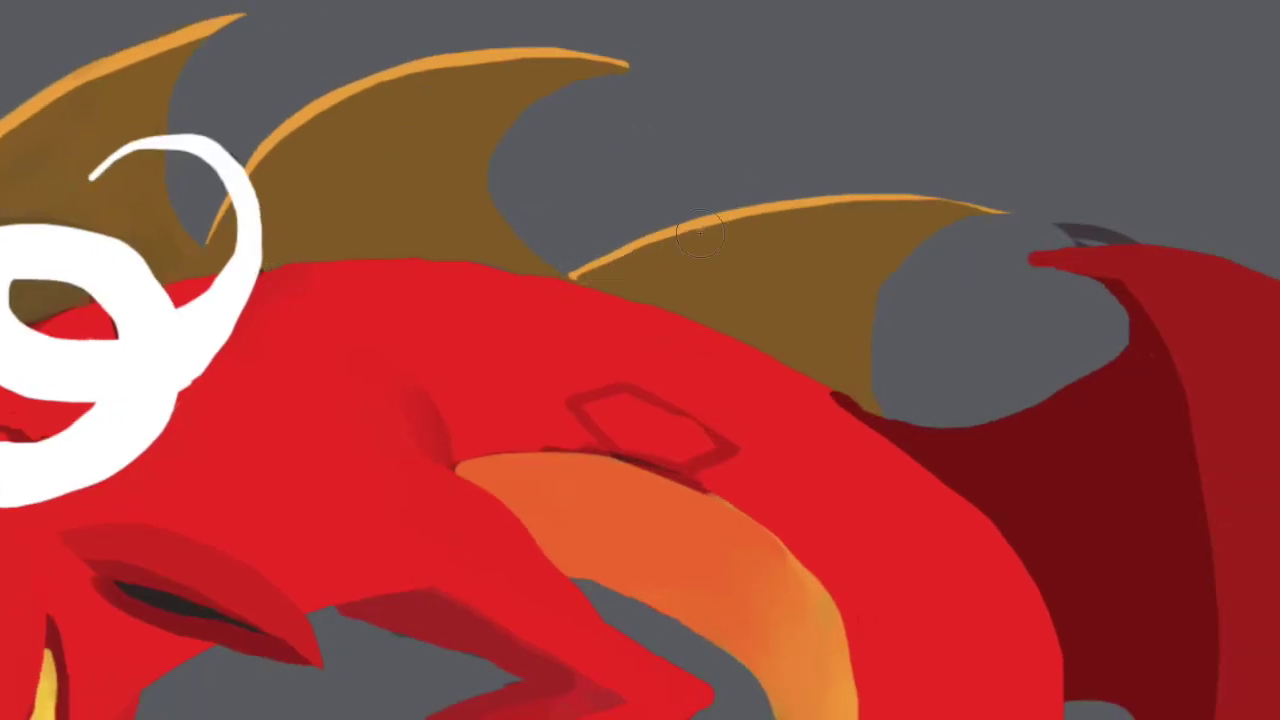
- Clean up both horns in white and stripe the left horn with grey curved bands
{"action": "left_click_drag", "start_coordinate": [1089, 291], "coordinate": [1110, 234]}
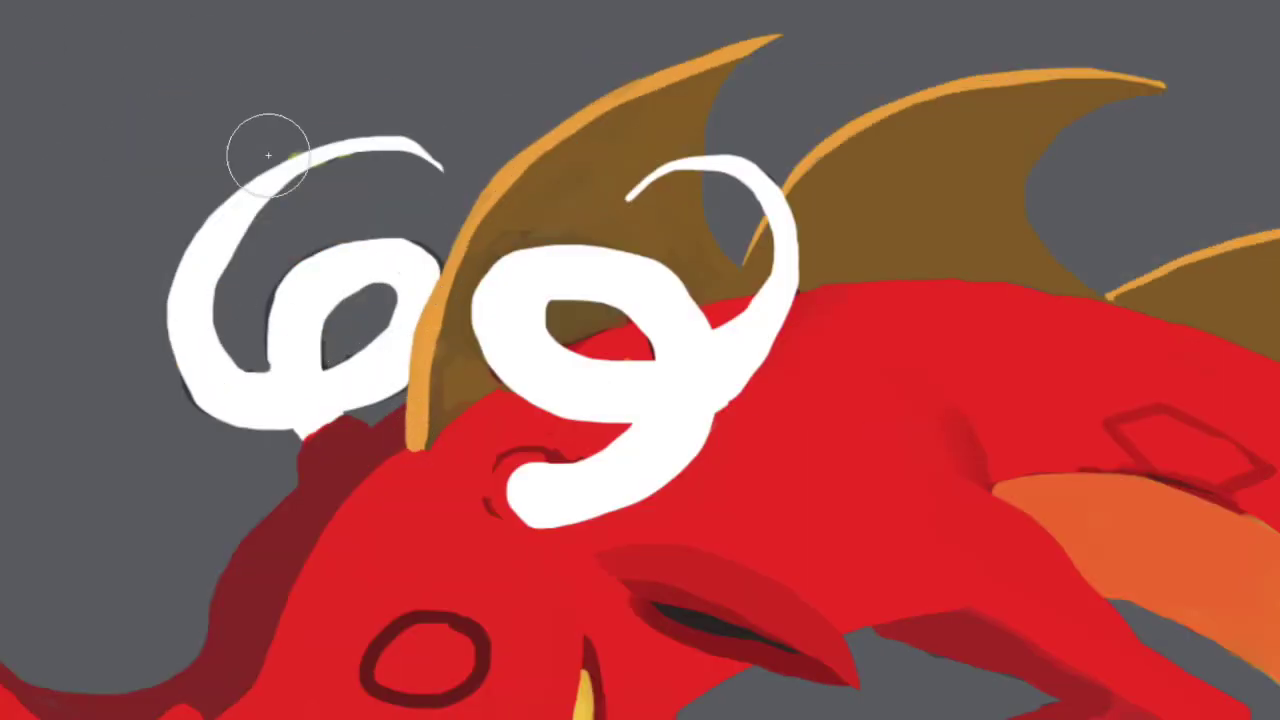
{"action": "left_click_drag", "start_coordinate": [186, 357], "coordinate": [409, 249]}
{"action": "left_click_drag", "start_coordinate": [788, 258], "coordinate": [722, 397]}
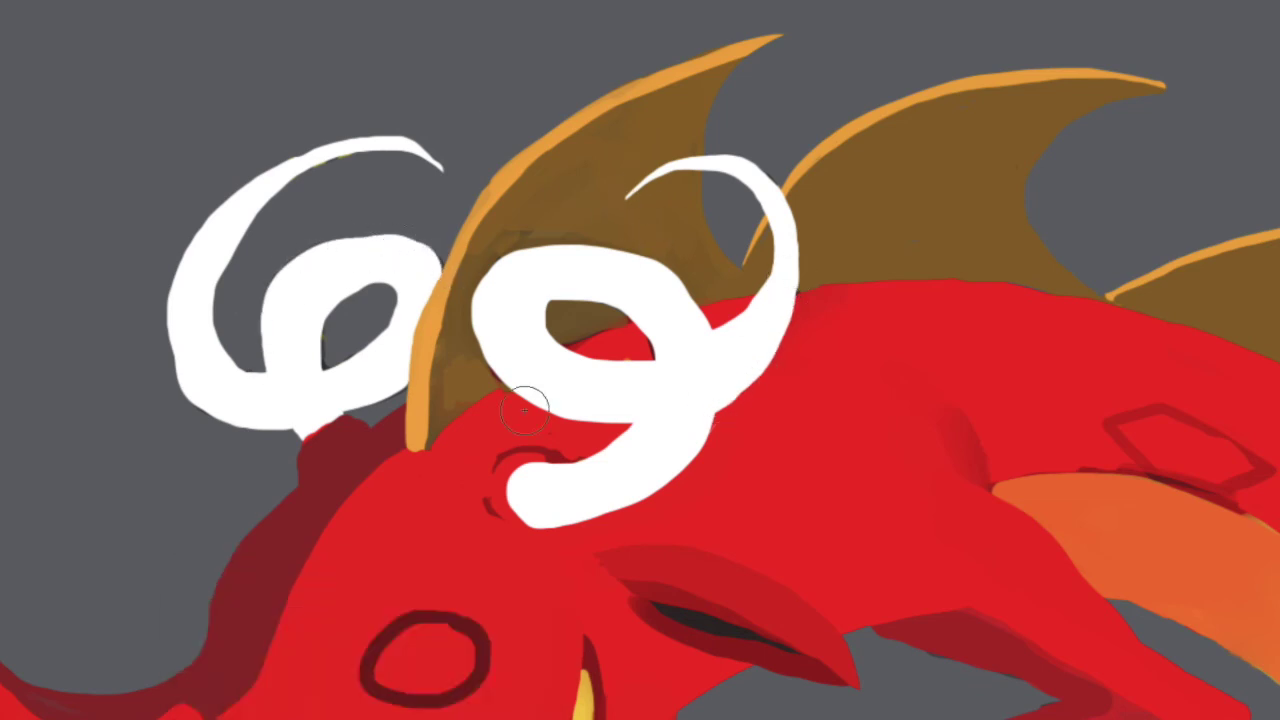
{"action": "left_click_drag", "start_coordinate": [280, 192], "coordinate": [243, 243]}
{"action": "mouse_move", "coordinate": [195, 290]}
{"action": "left_mouse_down"}
{"action": "mouse_move", "coordinate": [290, 410]}
{"action": "mouse_move", "coordinate": [420, 280]}
{"action": "mouse_move", "coordinate": [327, 254]}
{"action": "mouse_move", "coordinate": [290, 355]}
{"action": "left_mouse_up"}
{"action": "left_click_drag", "start_coordinate": [290, 310], "coordinate": [360, 270]}
{"action": "mouse_move", "coordinate": [200, 360]}
{"action": "left_mouse_down"}
{"action": "mouse_move", "coordinate": [328, 174]}
{"action": "mouse_move", "coordinate": [371, 179]}
{"action": "left_mouse_up"}
{"action": "mouse_move", "coordinate": [236, 235]}
{"action": "left_mouse_down"}
{"action": "mouse_move", "coordinate": [195, 355]}
{"action": "mouse_move", "coordinate": [290, 425]}
{"action": "left_mouse_up"}
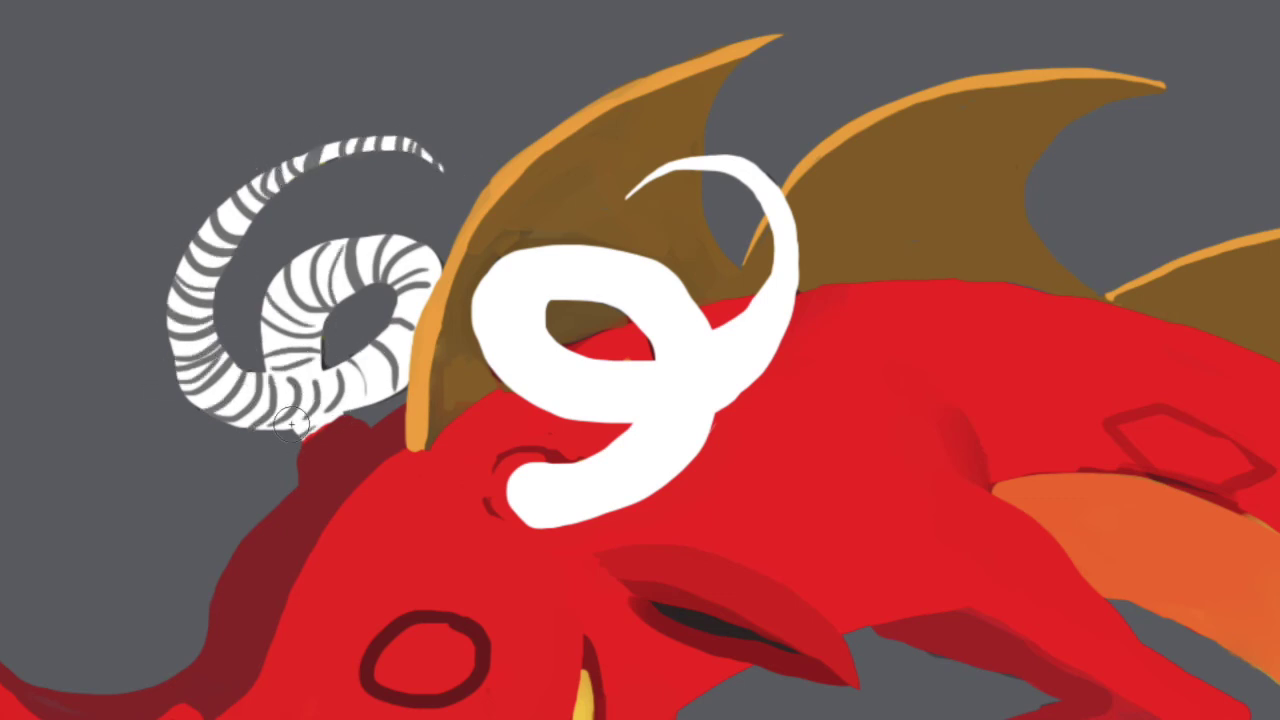
{"action": "left_click_drag", "start_coordinate": [378, 236], "coordinate": [360, 285]}
- Stripe the right horn with grey curved bands from its bottom coil to its upper arm
{"action": "left_click_drag", "start_coordinate": [525, 470], "coordinate": [570, 515]}
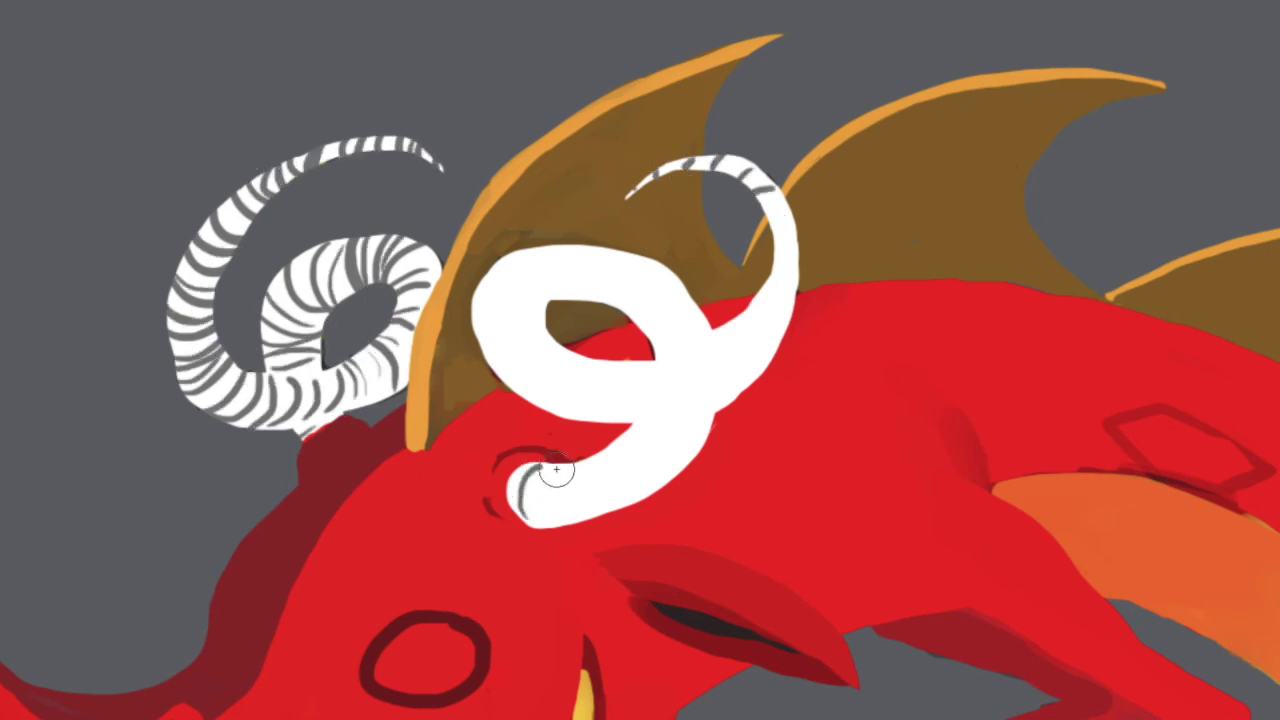
{"action": "left_click_drag", "start_coordinate": [570, 465], "coordinate": [625, 505]}
{"action": "left_click_drag", "start_coordinate": [600, 440], "coordinate": [685, 440]}
{"action": "left_click_drag", "start_coordinate": [650, 320], "coordinate": [690, 350]}
{"action": "mouse_move", "coordinate": [530, 290]}
{"action": "left_mouse_down"}
{"action": "mouse_move", "coordinate": [512, 286]}
{"action": "mouse_move", "coordinate": [645, 320]}
{"action": "left_mouse_up"}
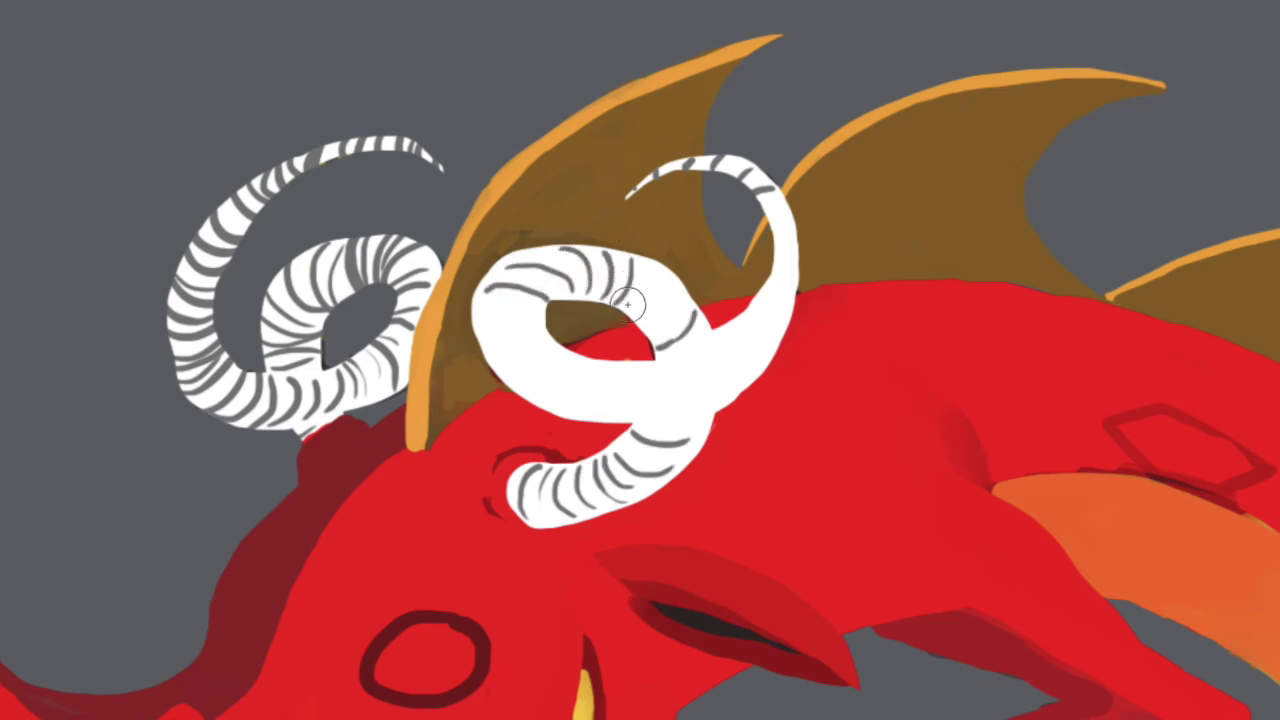
{"action": "left_click_drag", "start_coordinate": [615, 280], "coordinate": [700, 355]}
{"action": "left_click_drag", "start_coordinate": [495, 255], "coordinate": [585, 285]}
{"action": "left_click_drag", "start_coordinate": [480, 320], "coordinate": [590, 410]}
{"action": "left_click_drag", "start_coordinate": [600, 365], "coordinate": [673, 409]}
{"action": "left_click_drag", "start_coordinate": [655, 360], "coordinate": [690, 425]}
{"action": "left_click_drag", "start_coordinate": [575, 355], "coordinate": [600, 410]}
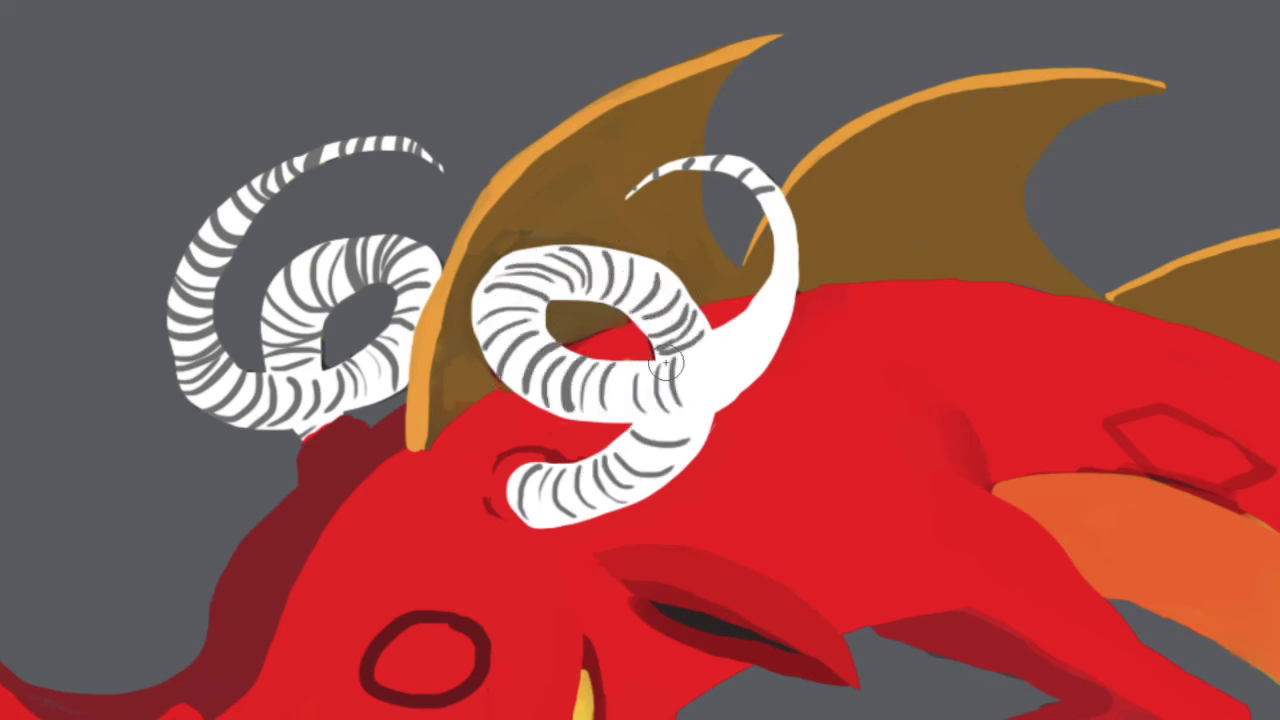
{"action": "left_click_drag", "start_coordinate": [615, 365], "coordinate": [630, 415]}
{"action": "left_click_drag", "start_coordinate": [675, 335], "coordinate": [705, 375]}
{"action": "left_click_drag", "start_coordinate": [715, 315], "coordinate": [770, 375]}
- Choose a dark colour and soft brush, then shade the left horn and the neck
{"action": "left_click_drag", "start_coordinate": [758, 302], "coordinate": [782, 320]}
{"action": "left_click", "coordinate": [200, 700]}
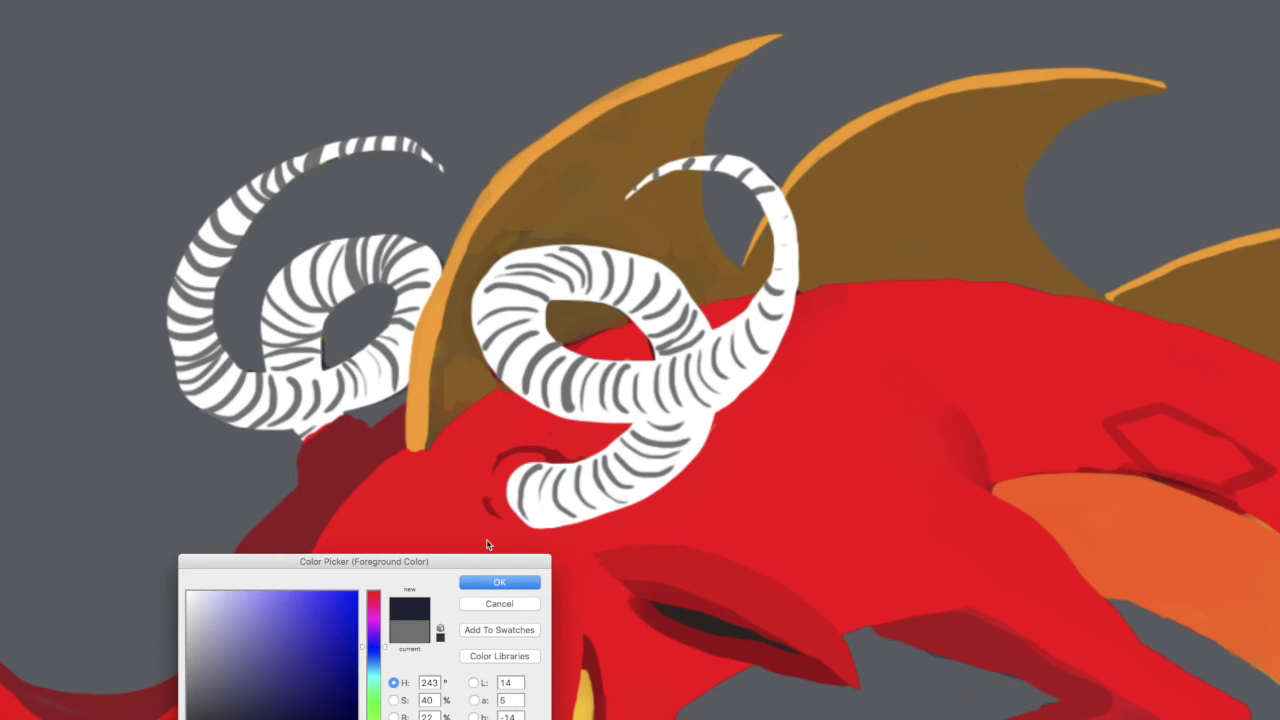
{"action": "key", "text": "Return"}
{"action": "left_click_drag", "start_coordinate": [290, 340], "coordinate": [345, 300]}
{"action": "mouse_move", "coordinate": [293, 445]}
{"action": "left_mouse_down"}
{"action": "mouse_move", "coordinate": [300, 471]}
{"action": "mouse_move", "coordinate": [23, 634]}
{"action": "left_mouse_up"}
{"action": "left_click_drag", "start_coordinate": [190, 340], "coordinate": [337, 137]}
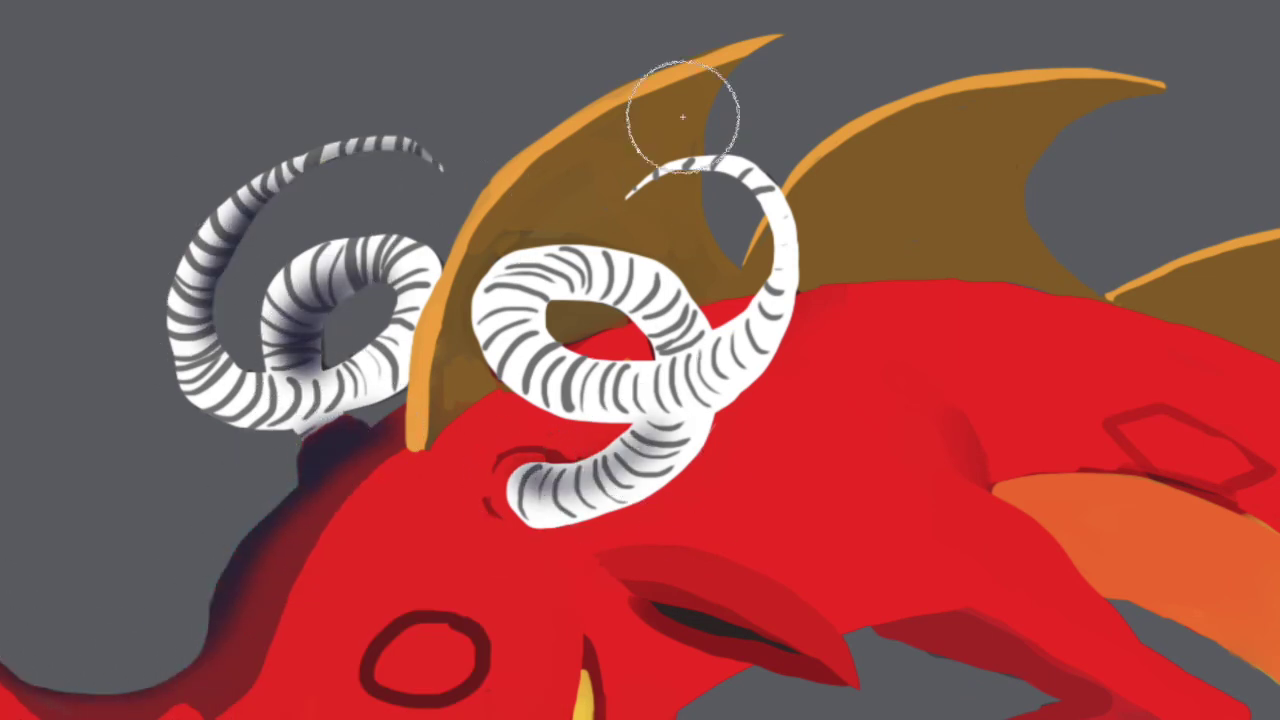
{"action": "left_click_drag", "start_coordinate": [565, 545], "coordinate": [875, 395]}
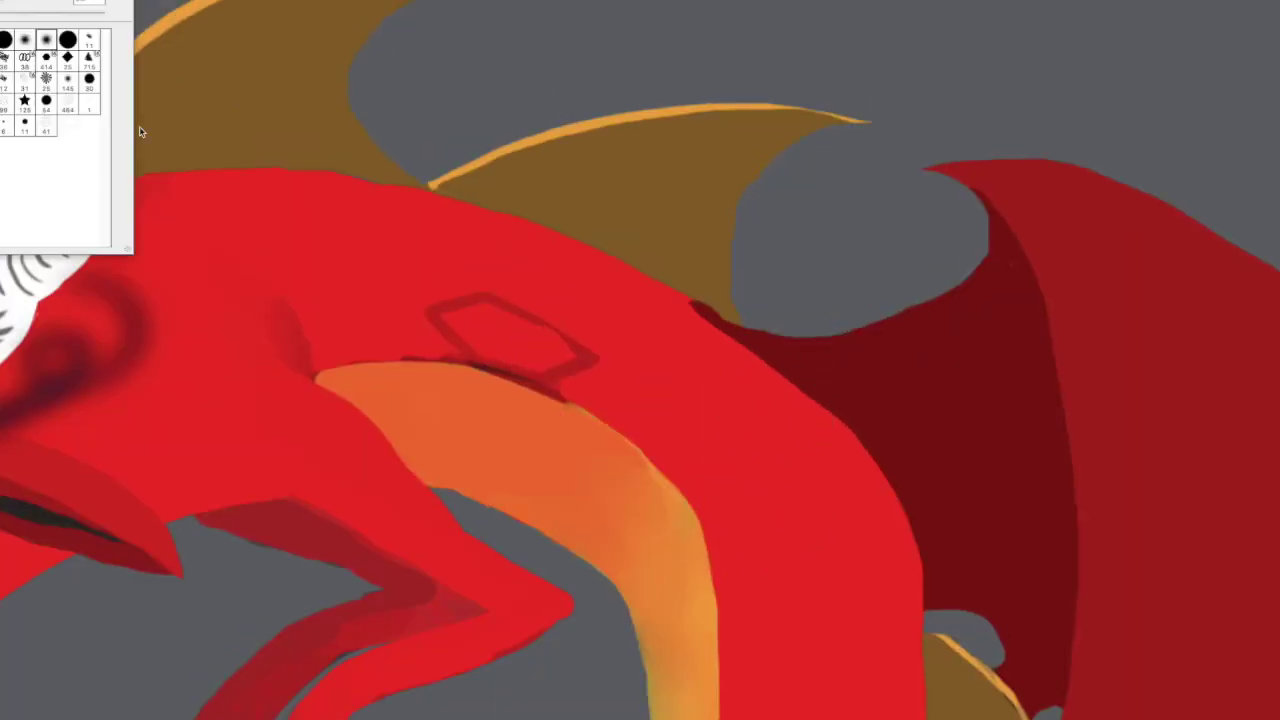
- Draw two hexagonal scale outlines on the neck, undoing the uneven one
{"action": "mouse_move", "coordinate": [460, 275]}
{"action": "left_mouse_down"}
{"action": "mouse_move", "coordinate": [589, 266]}
{"action": "mouse_move", "coordinate": [563, 360]}
{"action": "left_mouse_up"}
{"action": "left_click_drag", "start_coordinate": [430, 240], "coordinate": [251, 250]}
{"action": "key", "text": "ctrl+z"}
- Draw dark red hexagonal scale outlines across the neck and down the lower neck
{"action": "mouse_move", "coordinate": [423, 249]}
{"action": "left_mouse_down"}
{"action": "mouse_move", "coordinate": [266, 266]}
{"action": "mouse_move", "coordinate": [319, 323]}
{"action": "left_mouse_up"}
{"action": "left_click_drag", "start_coordinate": [203, 307], "coordinate": [300, 372]}
{"action": "left_click_drag", "start_coordinate": [290, 190], "coordinate": [486, 214]}
{"action": "mouse_move", "coordinate": [600, 330]}
{"action": "left_mouse_down"}
{"action": "mouse_move", "coordinate": [691, 349]}
{"action": "mouse_move", "coordinate": [660, 440]}
{"action": "left_mouse_up"}
{"action": "left_click_drag", "start_coordinate": [292, 186], "coordinate": [197, 254]}
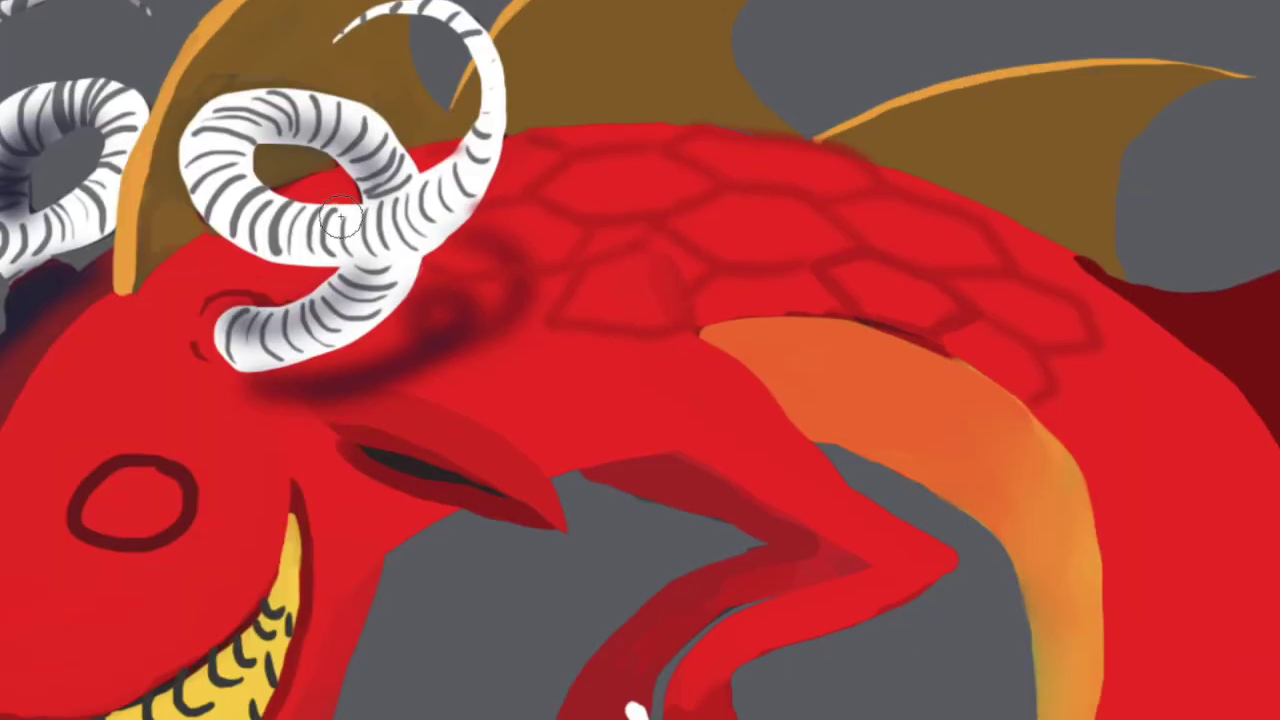
{"action": "left_click_drag", "start_coordinate": [160, 186], "coordinate": [586, 271]}
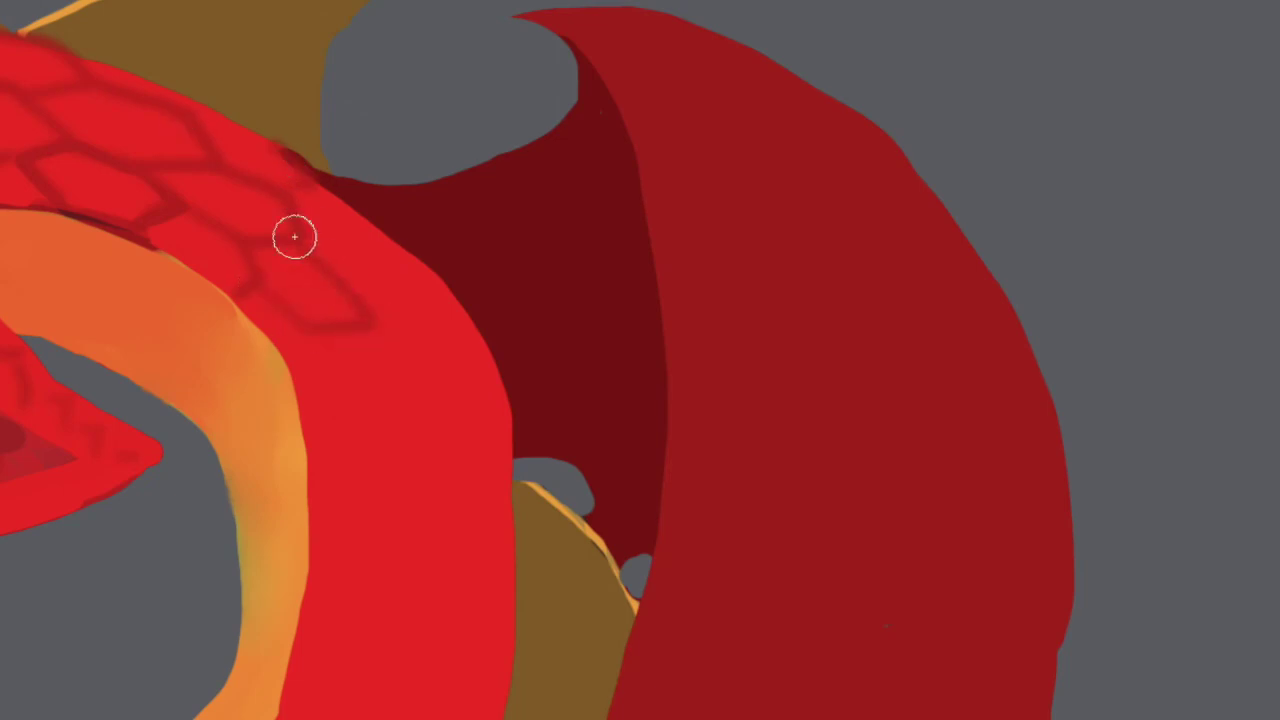
{"action": "mouse_move", "coordinate": [333, 375]}
{"action": "left_mouse_down"}
{"action": "mouse_move", "coordinate": [426, 429]}
{"action": "mouse_move", "coordinate": [440, 323]}
{"action": "mouse_move", "coordinate": [420, 543]}
{"action": "mouse_move", "coordinate": [340, 585]}
{"action": "mouse_move", "coordinate": [414, 700]}
{"action": "mouse_move", "coordinate": [506, 606]}
{"action": "left_mouse_up"}
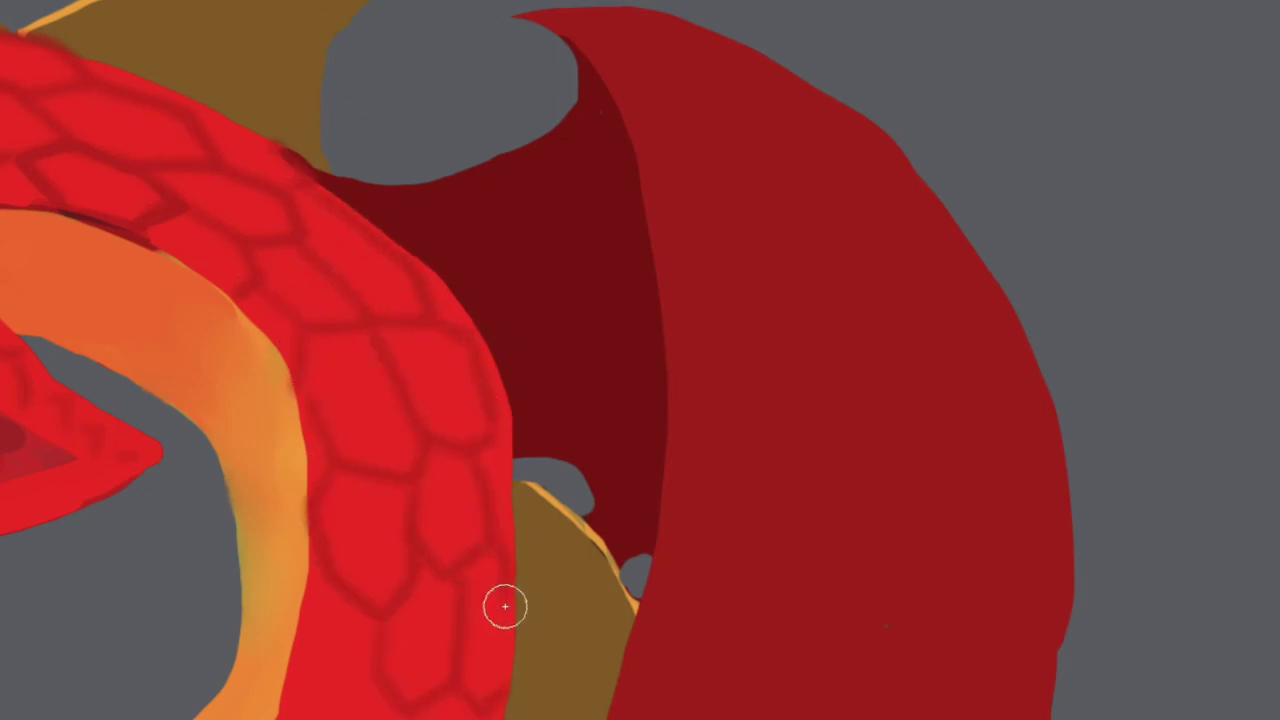
{"action": "left_click_drag", "start_coordinate": [300, 590], "coordinate": [370, 635]}
- Continue the hexagonal scale outlines along the tail body to its lower bulge
{"action": "mouse_move", "coordinate": [994, 106]}
{"action": "left_mouse_down"}
{"action": "mouse_move", "coordinate": [840, 275]}
{"action": "mouse_move", "coordinate": [677, 343]}
{"action": "mouse_move", "coordinate": [646, 449]}
{"action": "mouse_move", "coordinate": [400, 503]}
{"action": "mouse_move", "coordinate": [473, 505]}
{"action": "left_mouse_up"}
{"action": "left_click_drag", "start_coordinate": [770, 175], "coordinate": [818, 223]}
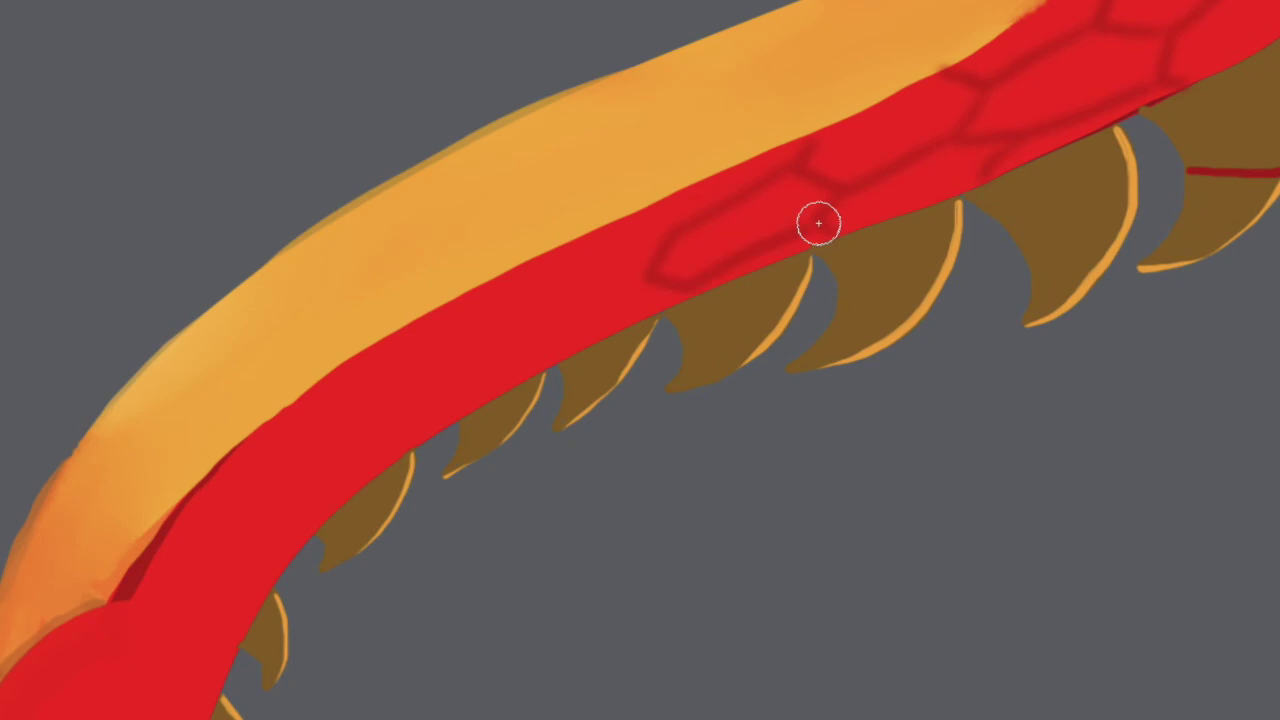
{"action": "left_click_drag", "start_coordinate": [490, 326], "coordinate": [630, 288]}
{"action": "mouse_move", "coordinate": [770, 200]}
{"action": "left_mouse_down"}
{"action": "mouse_move", "coordinate": [649, 140]}
{"action": "mouse_move", "coordinate": [661, 167]}
{"action": "left_mouse_up"}
{"action": "mouse_move", "coordinate": [484, 256]}
{"action": "left_mouse_down"}
{"action": "mouse_move", "coordinate": [509, 360]}
{"action": "mouse_move", "coordinate": [449, 351]}
{"action": "mouse_move", "coordinate": [334, 426]}
{"action": "mouse_move", "coordinate": [483, 489]}
{"action": "mouse_move", "coordinate": [314, 529]}
{"action": "mouse_move", "coordinate": [277, 594]}
{"action": "mouse_move", "coordinate": [335, 545]}
{"action": "mouse_move", "coordinate": [400, 566]}
{"action": "mouse_move", "coordinate": [397, 189]}
{"action": "mouse_move", "coordinate": [260, 314]}
{"action": "mouse_move", "coordinate": [291, 390]}
{"action": "left_mouse_up"}
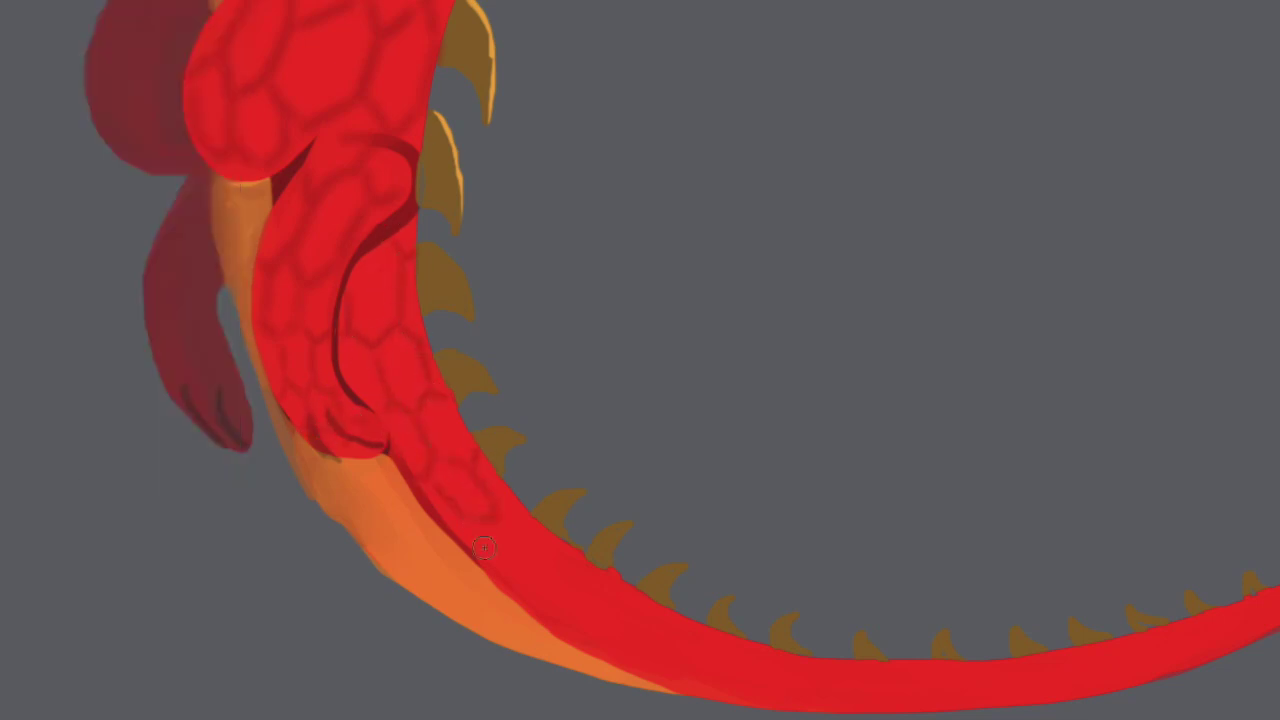
{"action": "left_click_drag", "start_coordinate": [609, 580], "coordinate": [317, 134]}
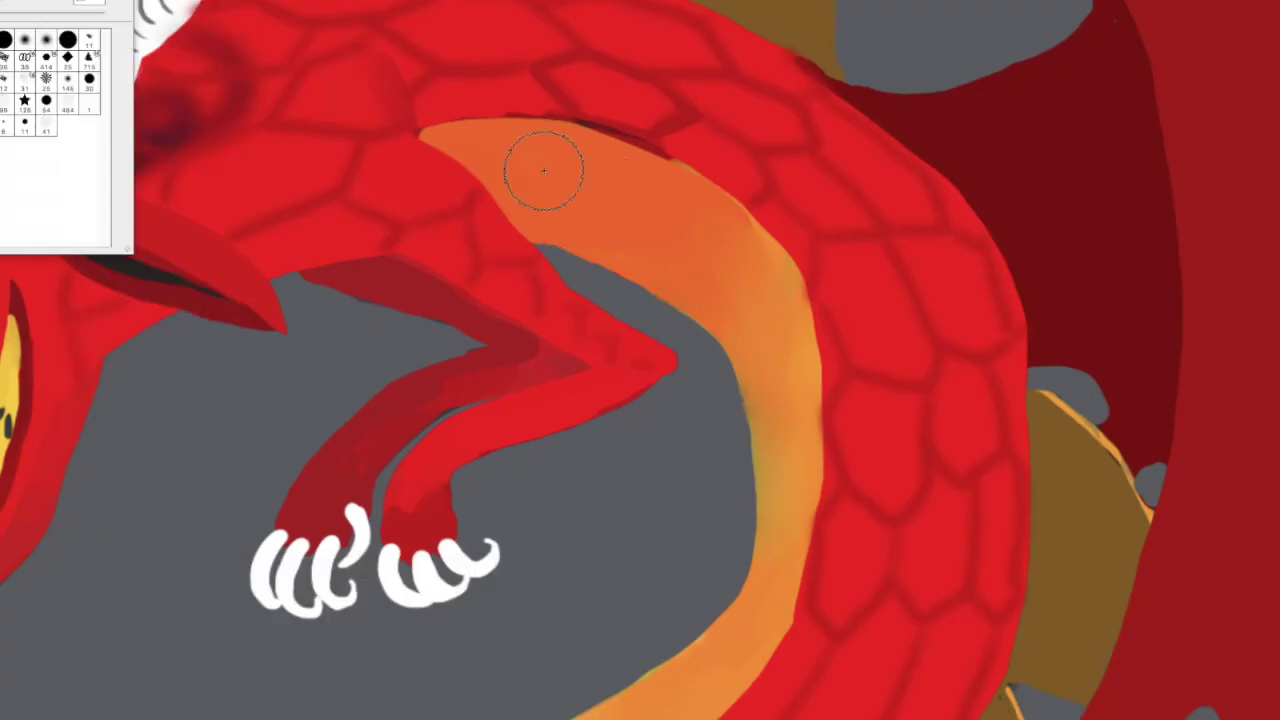
- Apply a darker orange and brush curved bands across the belly stripe from neck to tail
{"action": "left_click", "coordinate": [500, 583]}
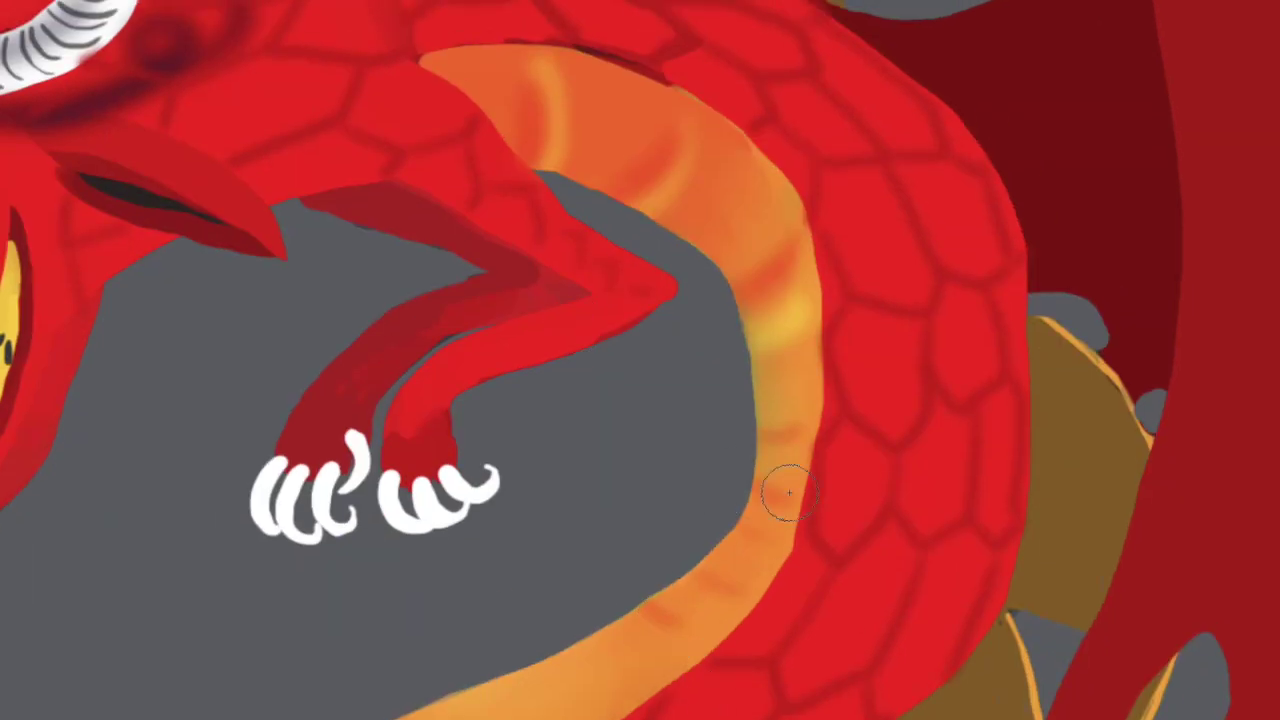
{"action": "left_click_drag", "start_coordinate": [789, 492], "coordinate": [558, 156]}
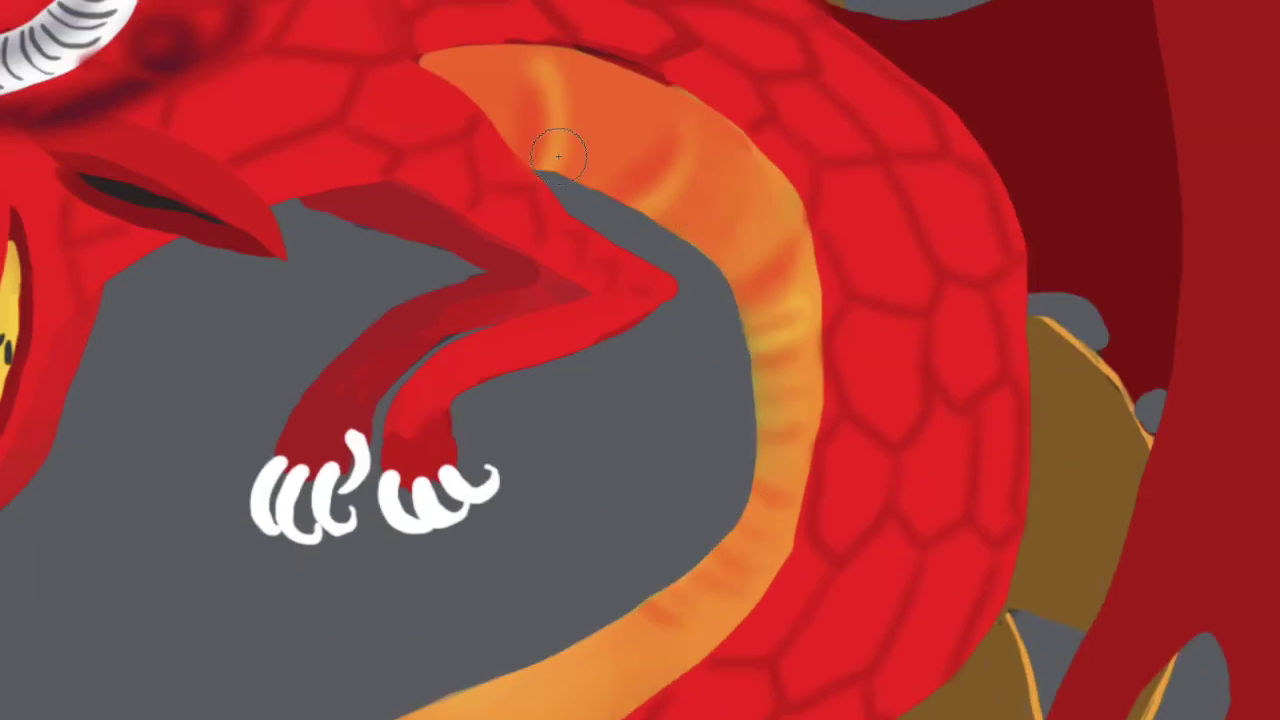
{"action": "left_click_drag", "start_coordinate": [466, 57], "coordinate": [571, 129]}
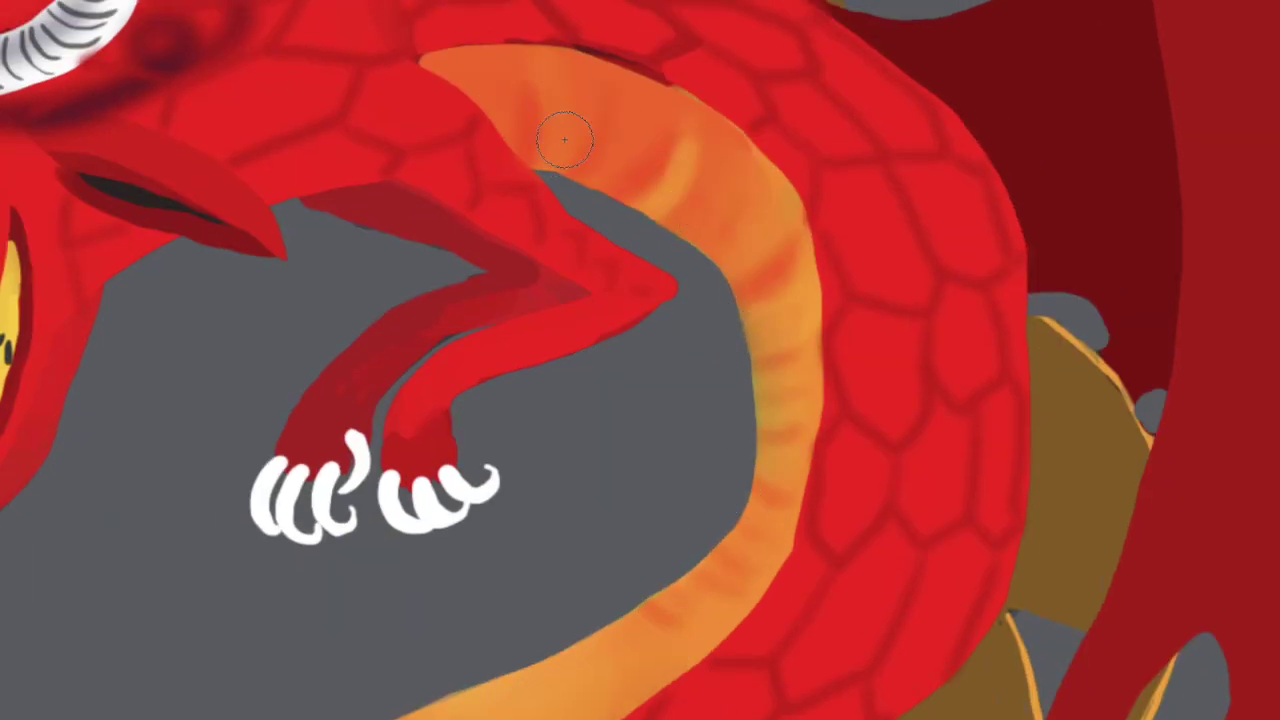
{"action": "left_click_drag", "start_coordinate": [440, 65], "coordinate": [650, 205]}
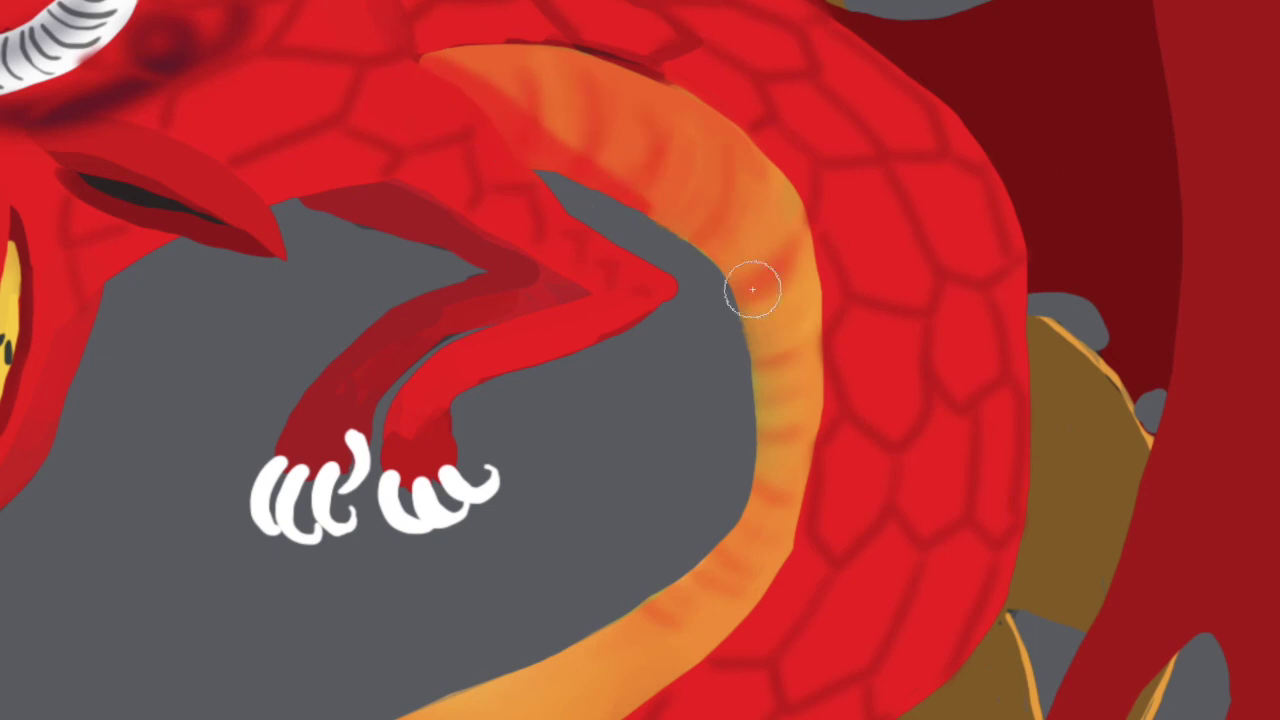
{"action": "mouse_move", "coordinate": [577, 609]}
{"action": "left_mouse_down"}
{"action": "mouse_move", "coordinate": [1108, 197]}
{"action": "mouse_move", "coordinate": [420, 531]}
{"action": "left_mouse_up"}
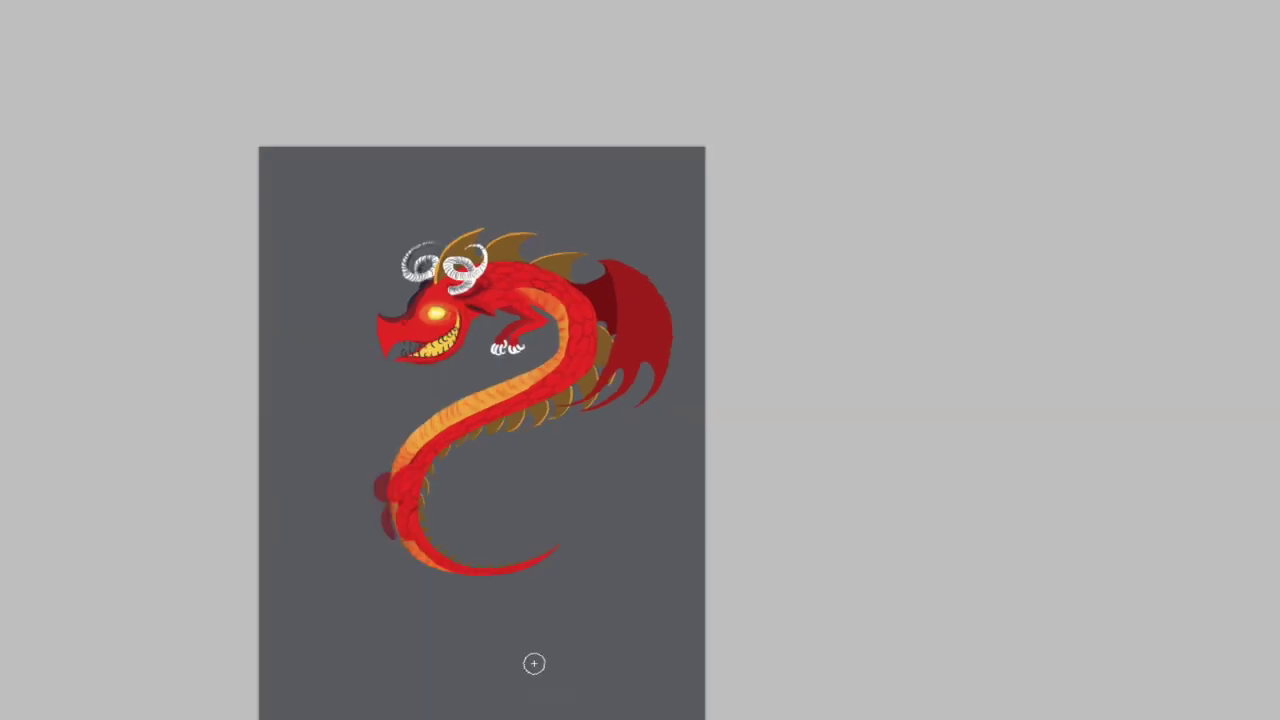
- Paint a soft oval ground shadow, then deepen red shading on the body, wing spines and head
{"action": "mouse_move", "coordinate": [534, 663]}
{"action": "left_mouse_down"}
{"action": "mouse_move", "coordinate": [354, 680]}
{"action": "mouse_move", "coordinate": [520, 640]}
{"action": "left_mouse_up"}
{"action": "key", "text": "bracketleft"}
{"action": "key", "text": "bracketleft"}
{"action": "key", "text": "bracketleft"}
{"action": "mouse_move", "coordinate": [517, 265]}
{"action": "left_mouse_down"}
{"action": "mouse_move", "coordinate": [560, 300]}
{"action": "mouse_move", "coordinate": [589, 360]}
{"action": "mouse_move", "coordinate": [411, 471]}
{"action": "mouse_move", "coordinate": [429, 540]}
{"action": "left_mouse_up"}
{"action": "left_click_drag", "start_coordinate": [568, 391], "coordinate": [590, 340]}
{"action": "left_click_drag", "start_coordinate": [425, 248], "coordinate": [450, 258]}
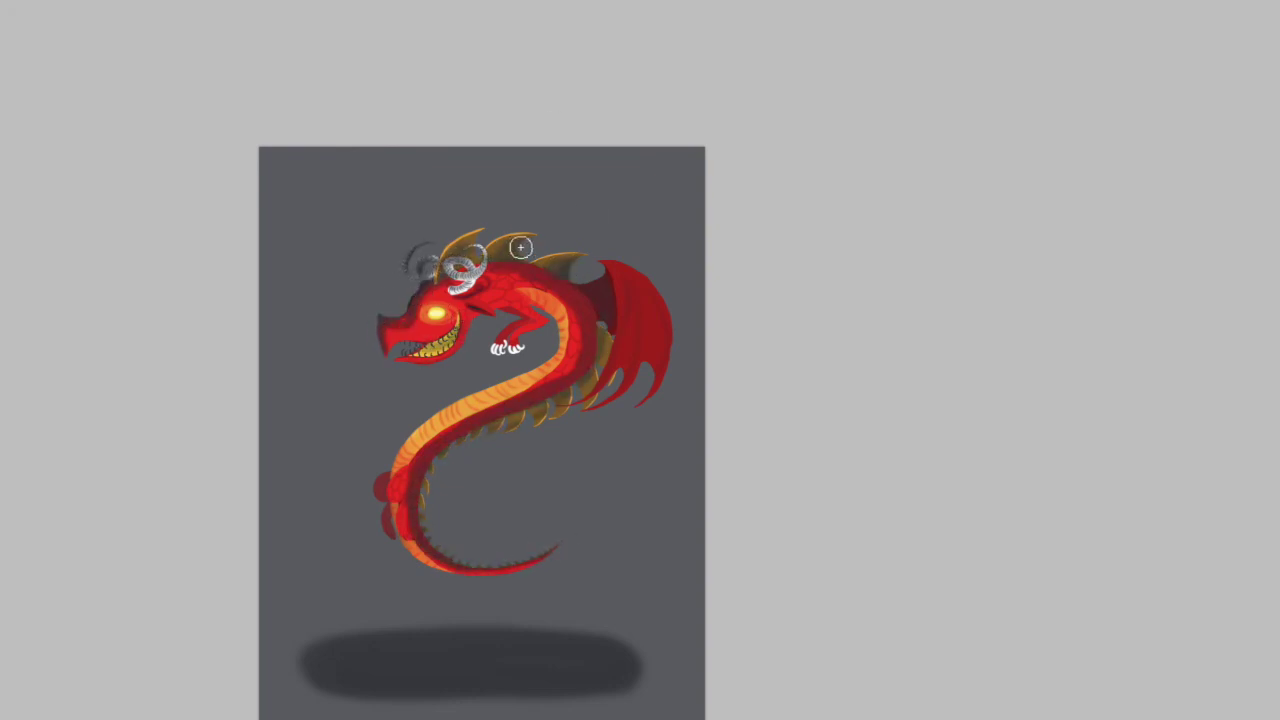